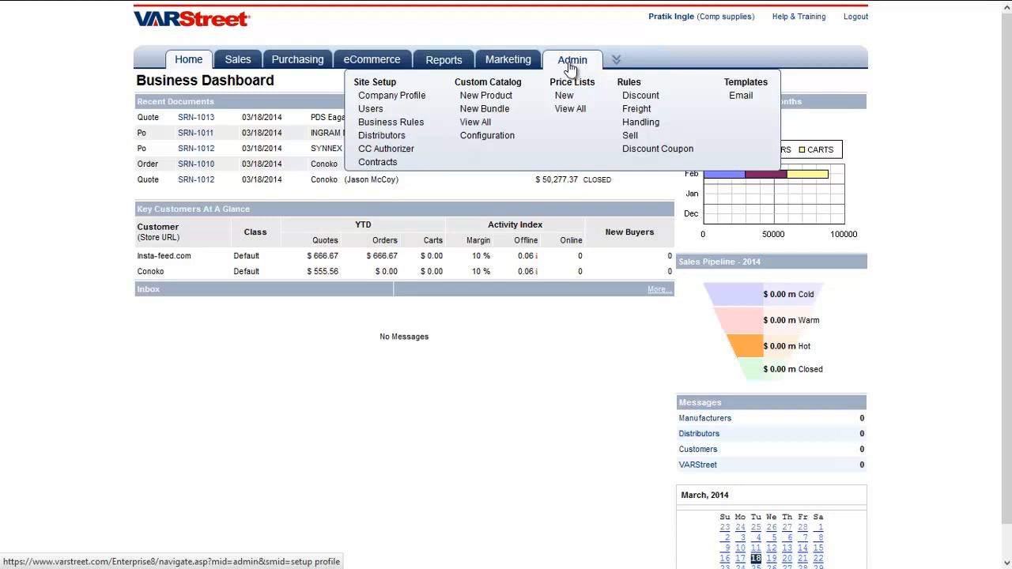
- Open the distributor setup and view the distributors available to add
{"action": "left_click", "coordinate": [381, 135]}
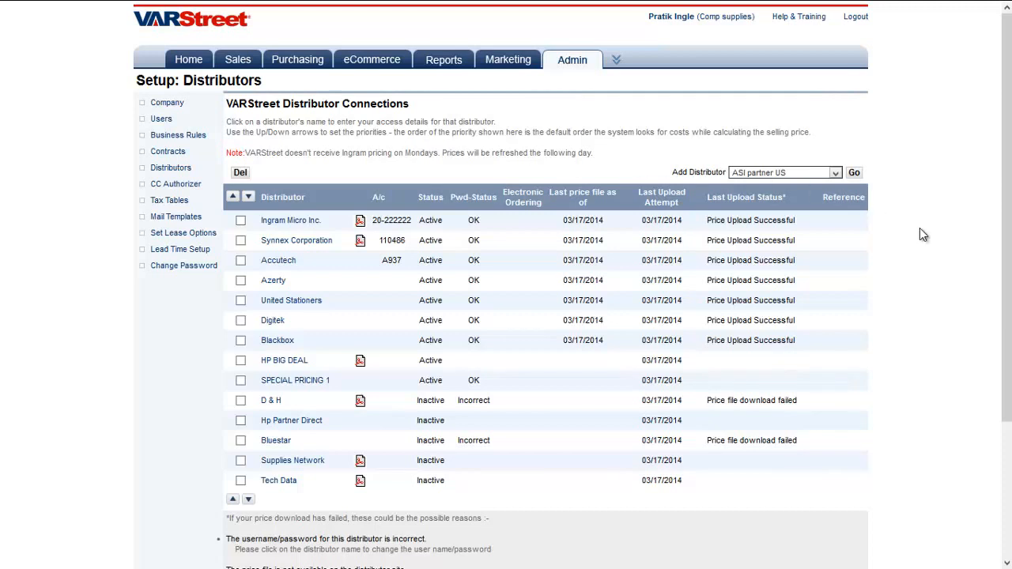
{"action": "left_click", "coordinate": [835, 173]}
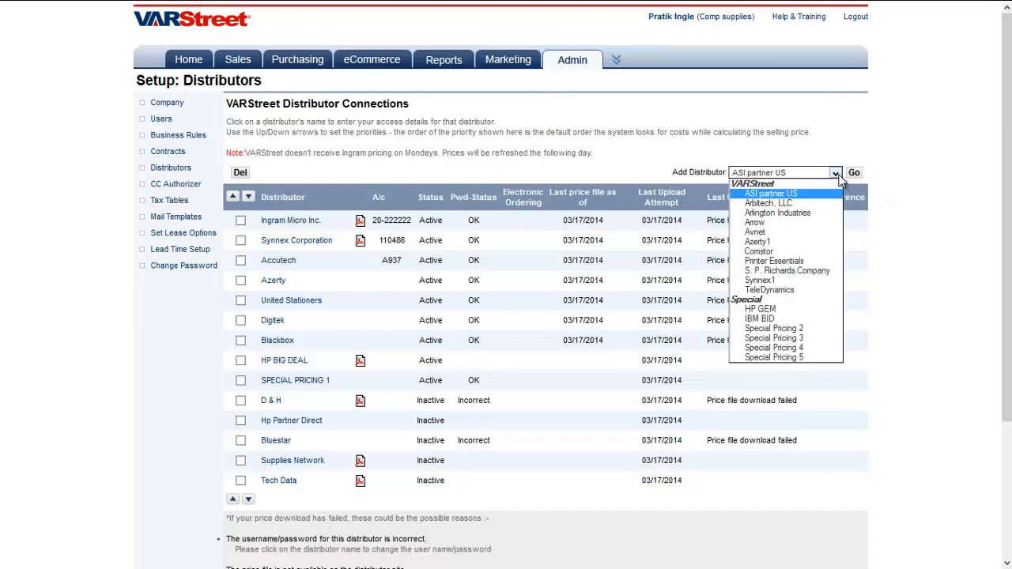
{"action": "left_click", "coordinate": [838, 175]}
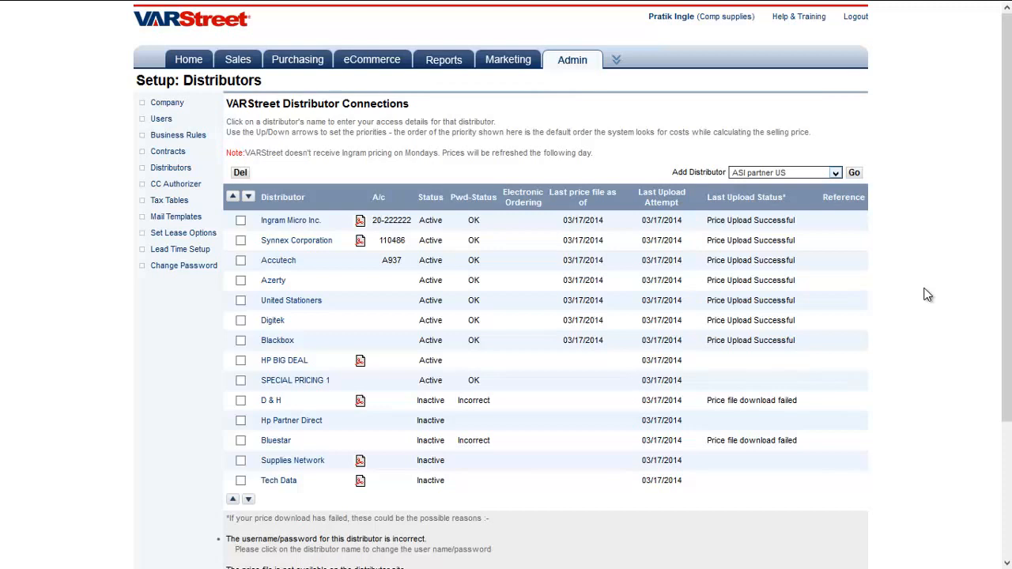
- Open the Ingram Micro connection with its account, FTP and XML details and save it
{"action": "left_click", "coordinate": [277, 221]}
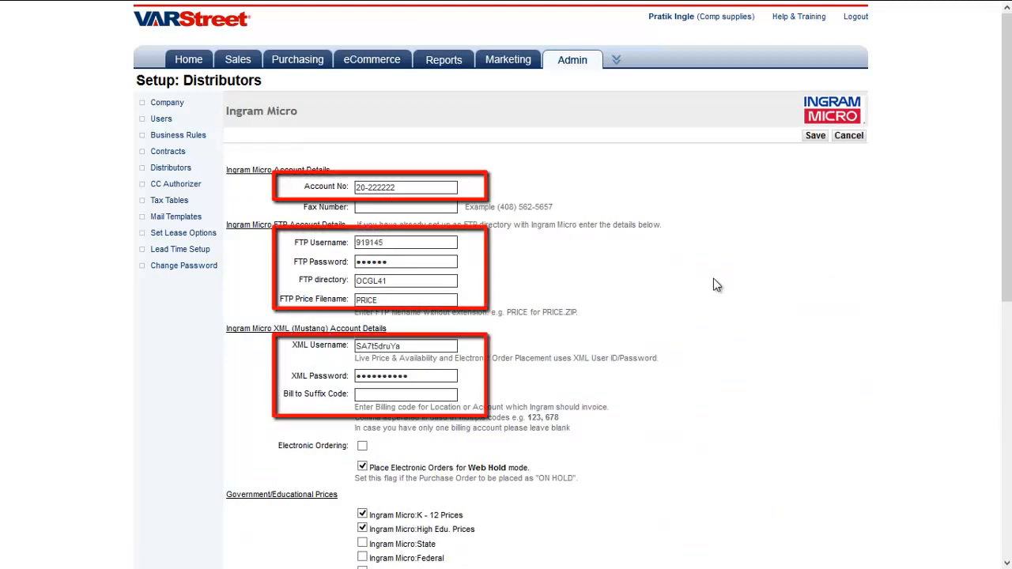
{"action": "left_click", "coordinate": [815, 135]}
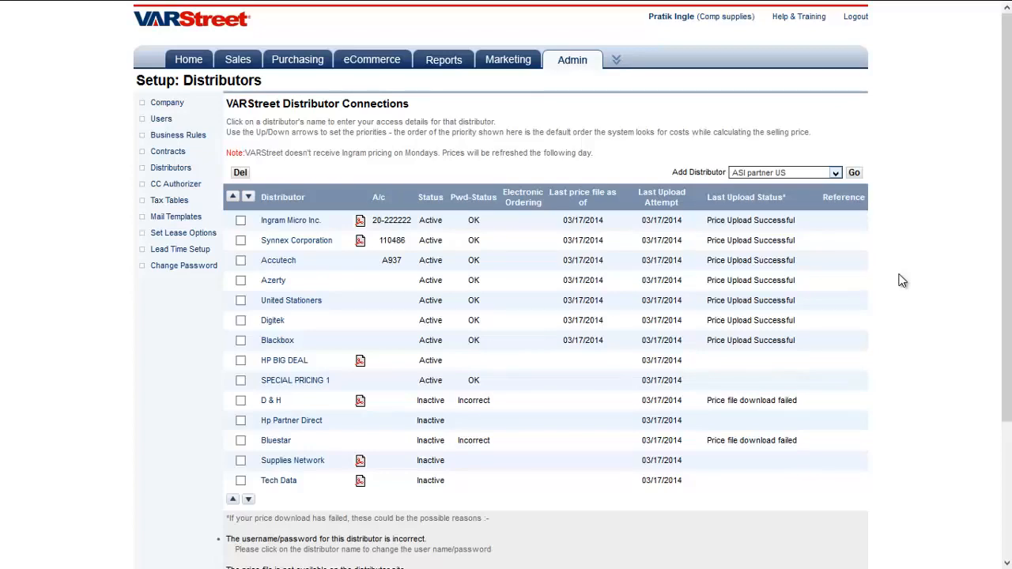
- Open the custom catalog and start a product upload
{"action": "mouse_move", "coordinate": [585, 65]}
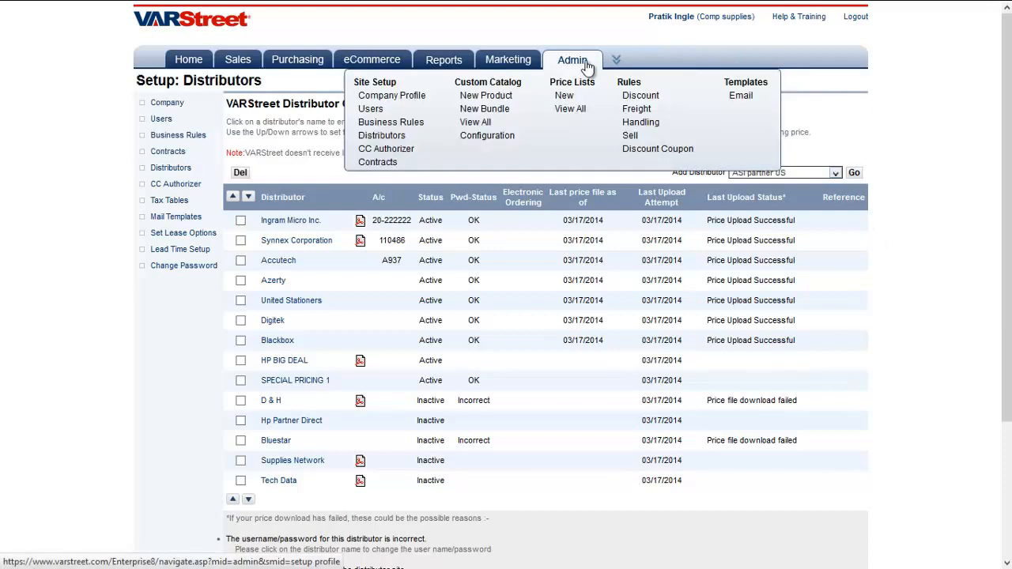
{"action": "left_click", "coordinate": [519, 85]}
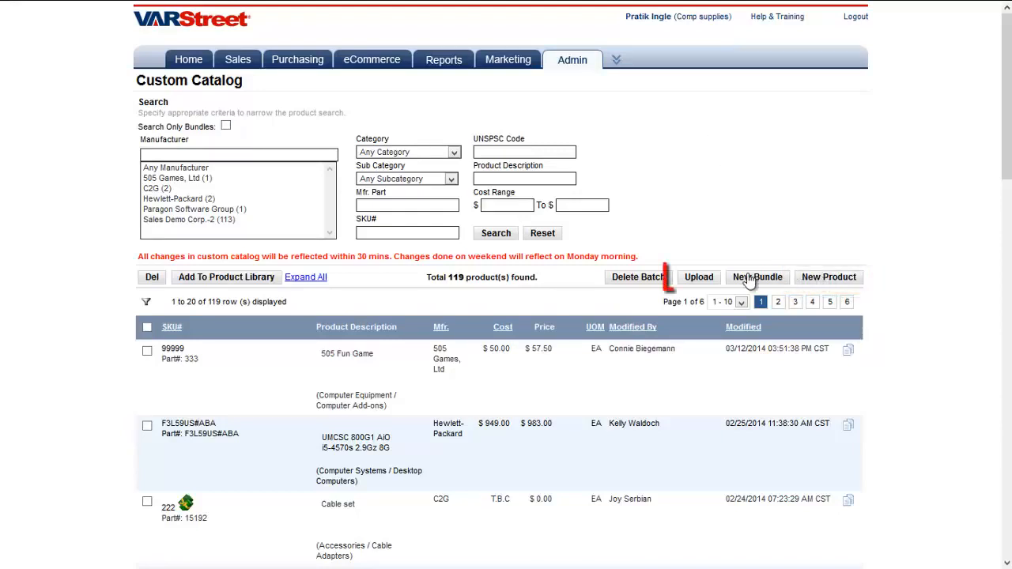
{"action": "left_click", "coordinate": [703, 280]}
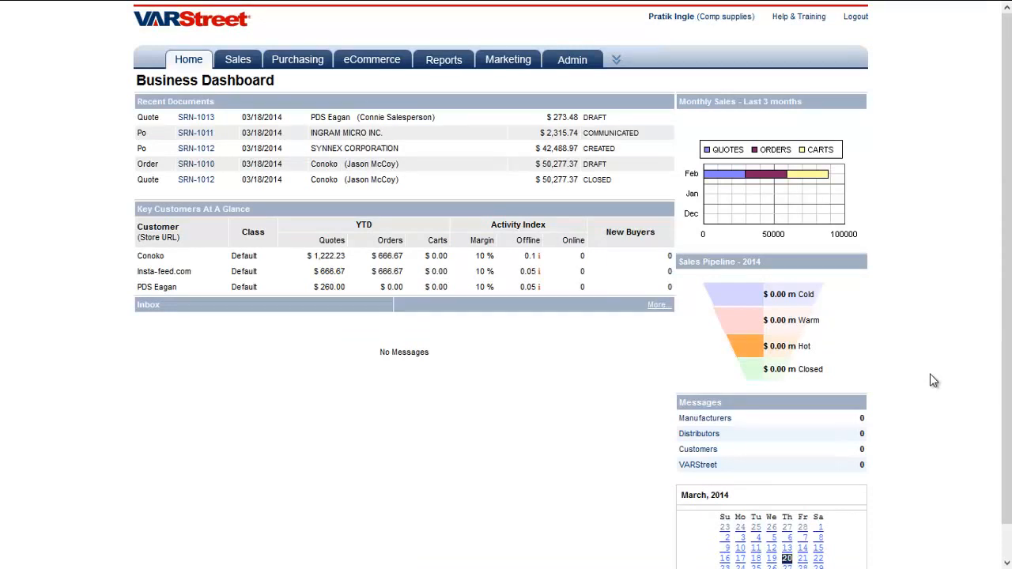
- Open the custom catalog and start a new product bundle
{"action": "mouse_move", "coordinate": [572, 63]}
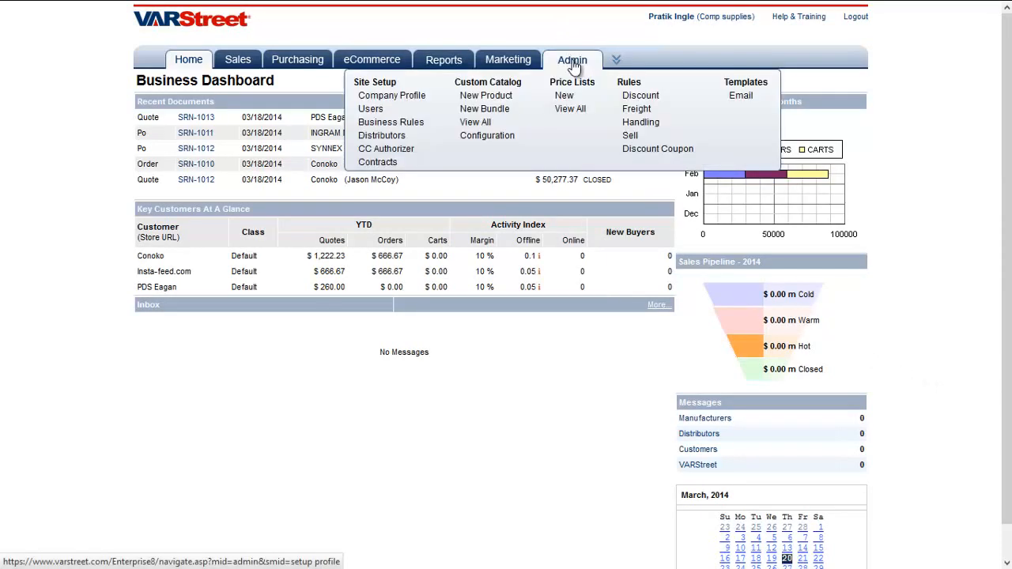
{"action": "left_click", "coordinate": [507, 86]}
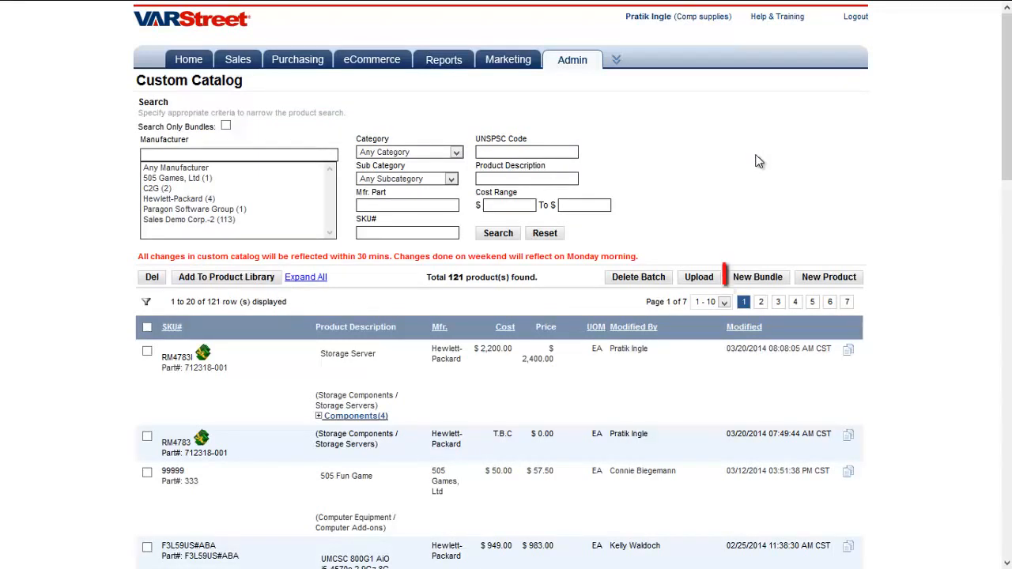
{"action": "left_click", "coordinate": [752, 287]}
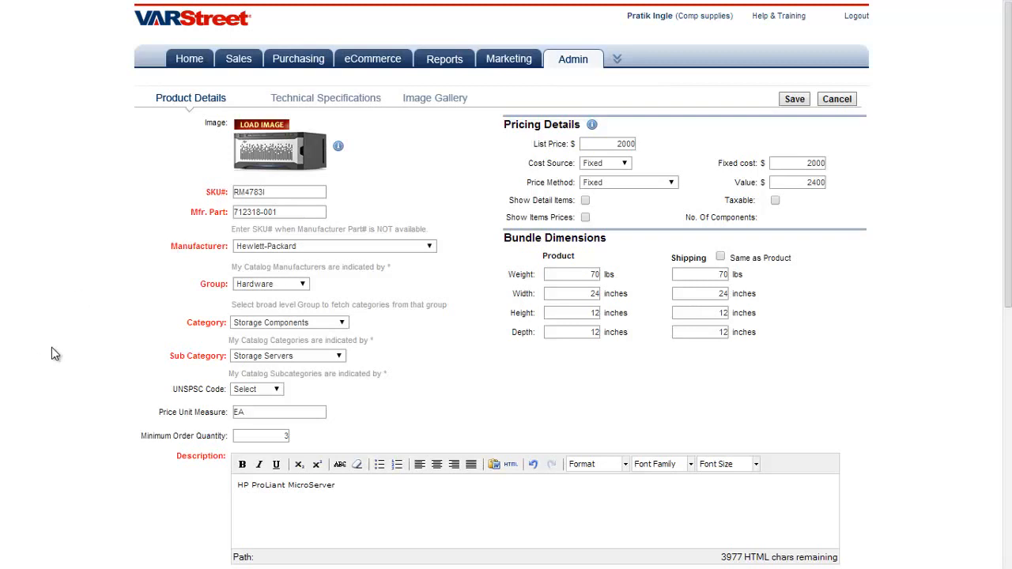
- Review and save the HP ProLiant MicroServer bundle, and expand its components in the catalog list
{"action": "scroll", "coordinate": [51, 348], "scroll_direction": "down", "scroll_amount": 2}
{"action": "scroll", "coordinate": [51, 347], "scroll_direction": "down", "scroll_amount": 10}
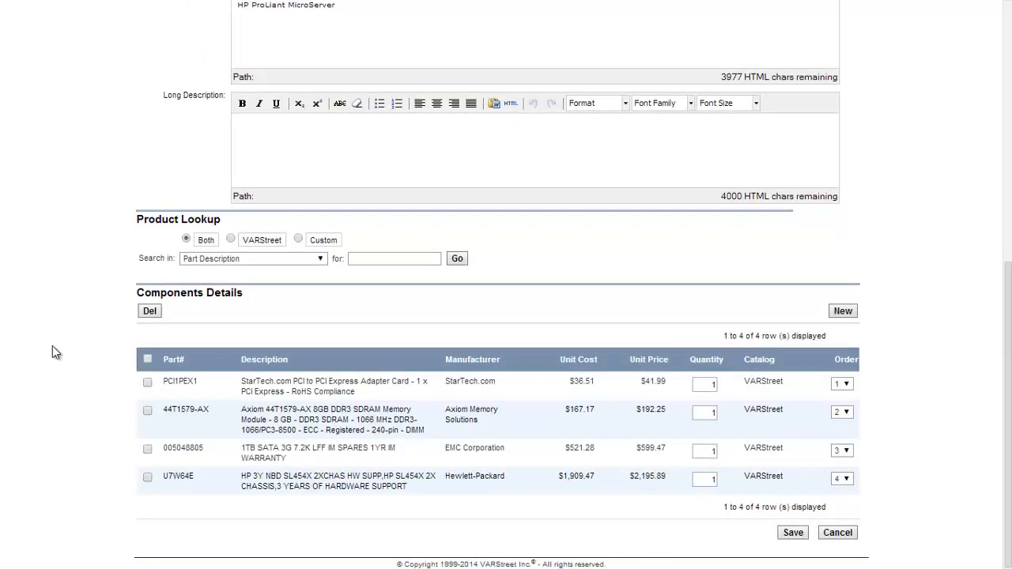
{"action": "left_click", "coordinate": [795, 534]}
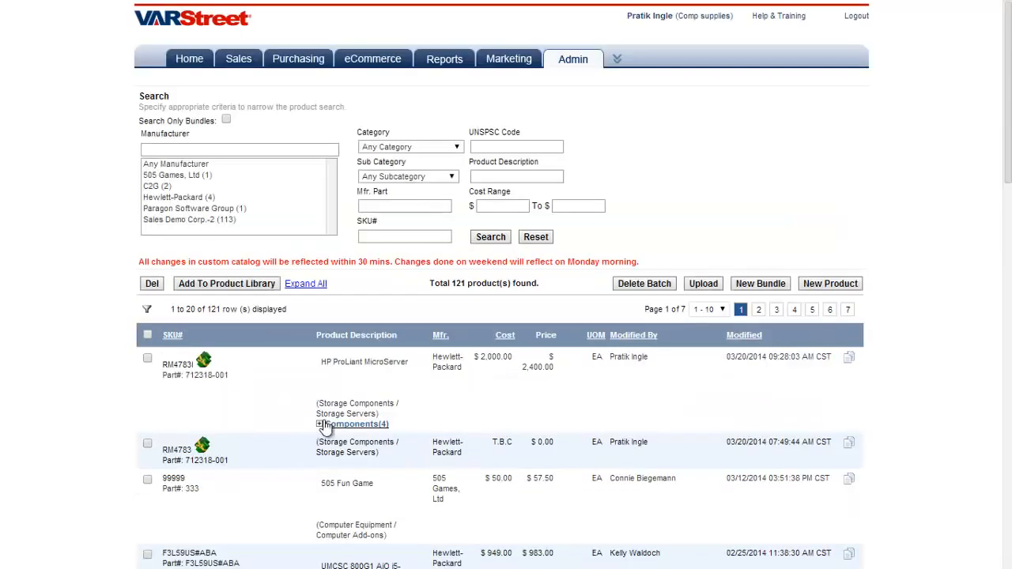
{"action": "left_click", "coordinate": [320, 425]}
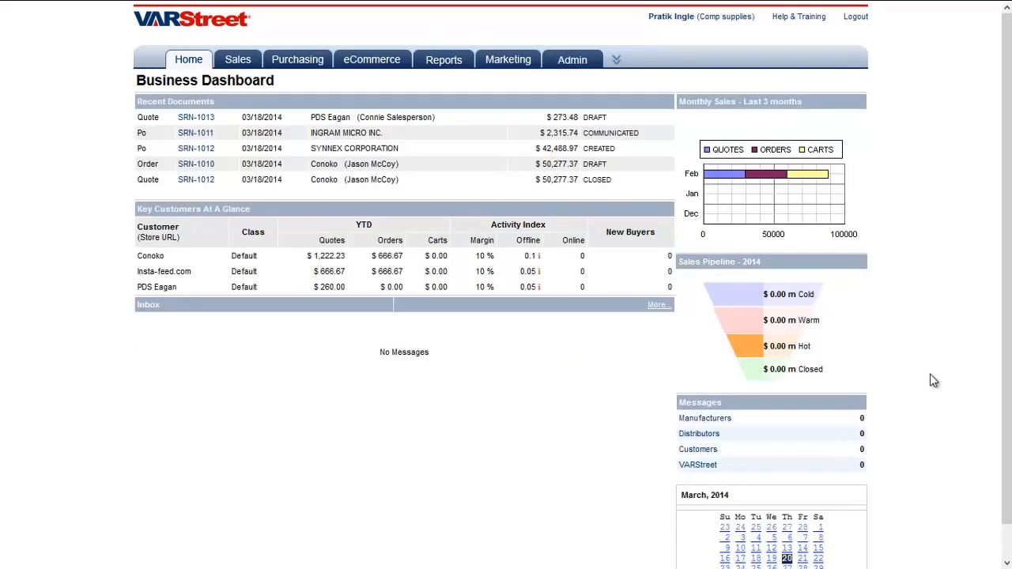
- Open the HP BD contract from the contracts setup, check its effective dates and view its contract catalog
{"action": "mouse_move", "coordinate": [571, 61]}
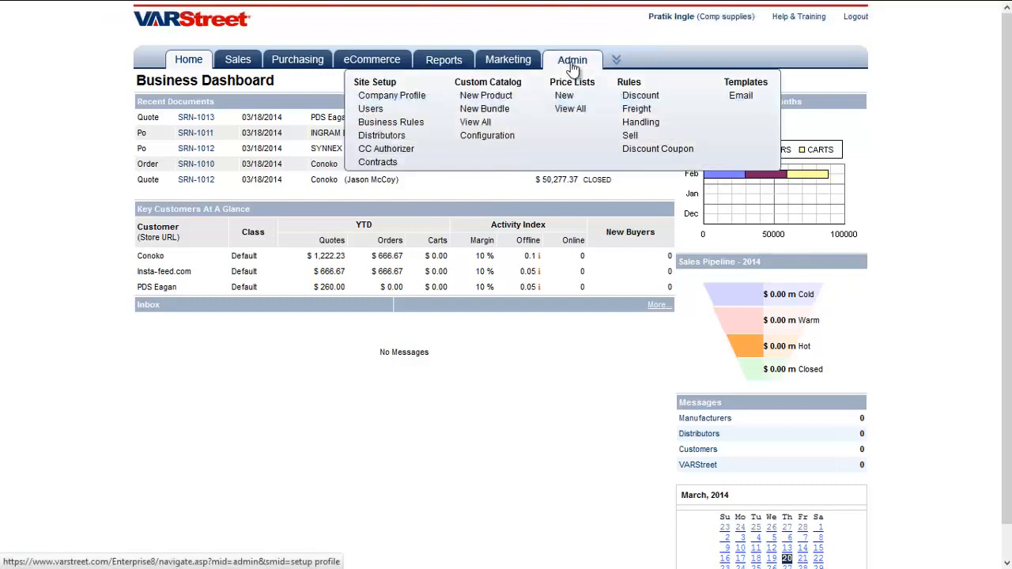
{"action": "left_click", "coordinate": [378, 164]}
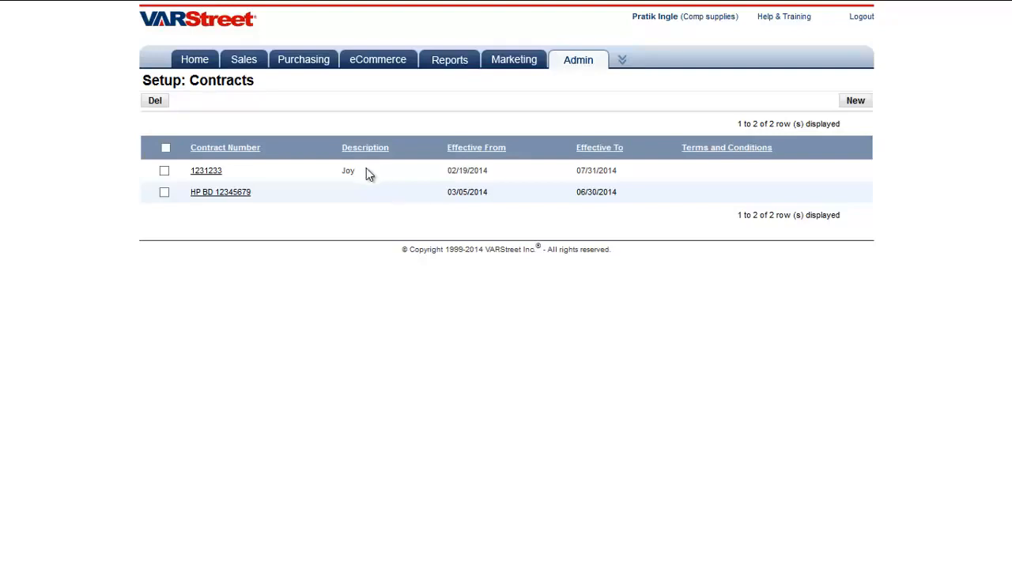
{"action": "left_click", "coordinate": [237, 198]}
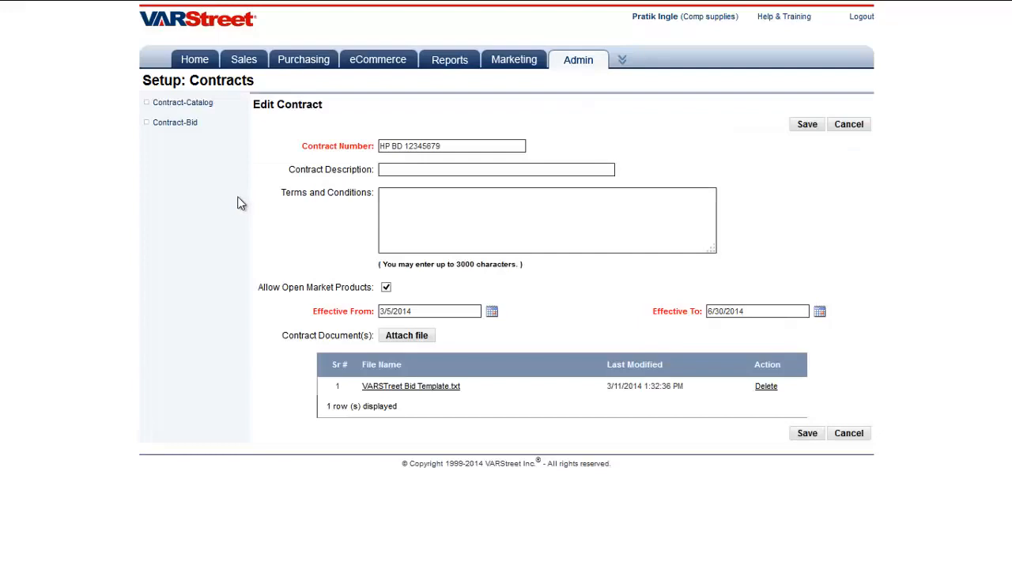
{"action": "left_click_drag", "start_coordinate": [313, 311], "coordinate": [380, 315]}
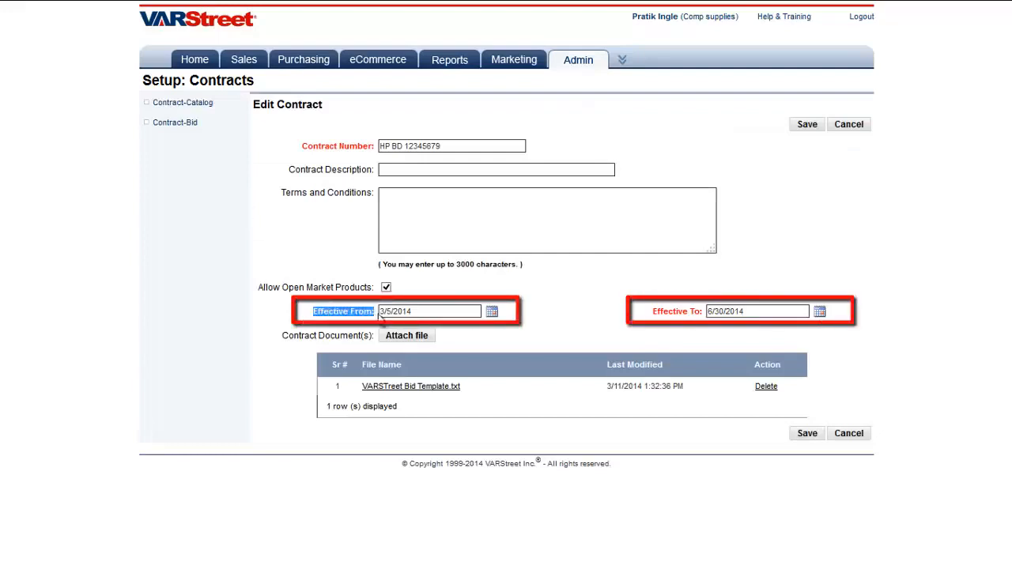
{"action": "left_click", "coordinate": [566, 329]}
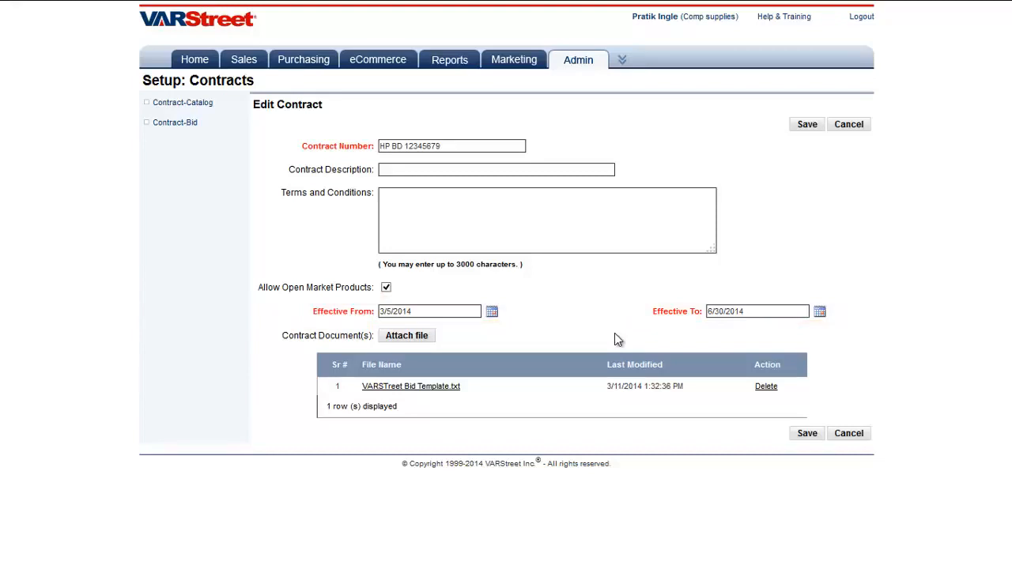
{"action": "left_click", "coordinate": [202, 108]}
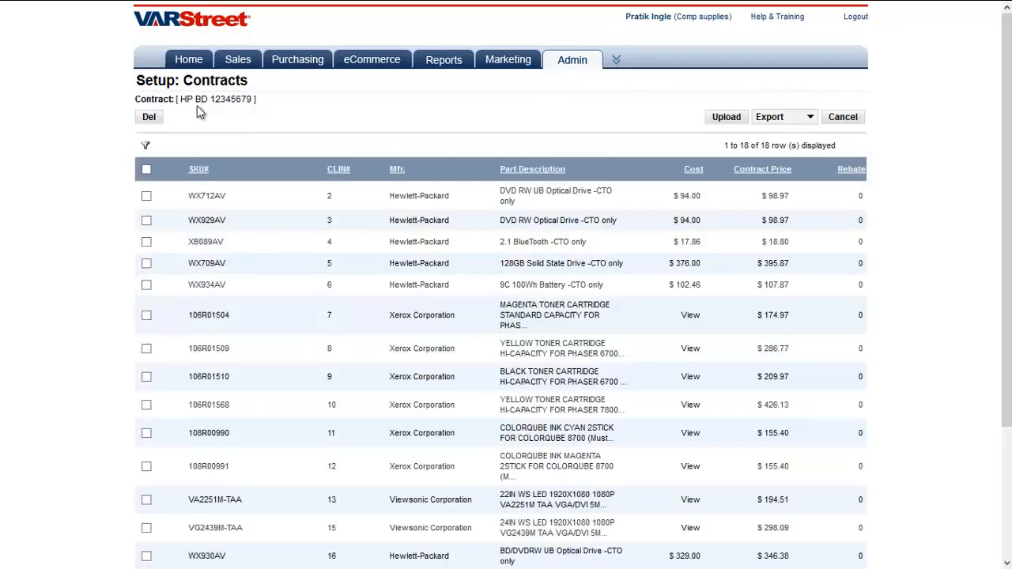
- Assign both available contracts to the Conoko company in its customer profile and save the customer record
{"action": "mouse_move", "coordinate": [187, 65]}
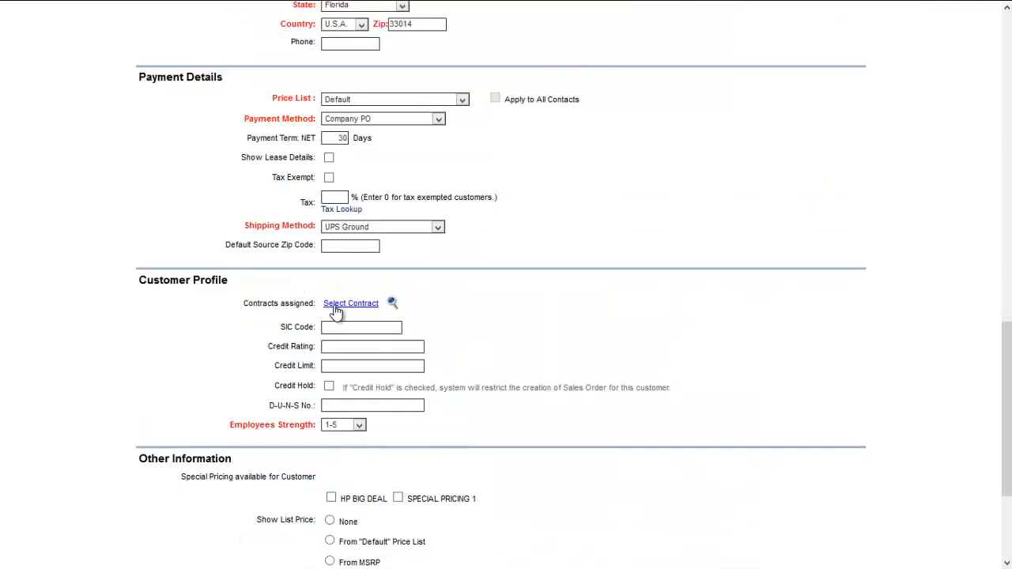
{"action": "left_click", "coordinate": [336, 308]}
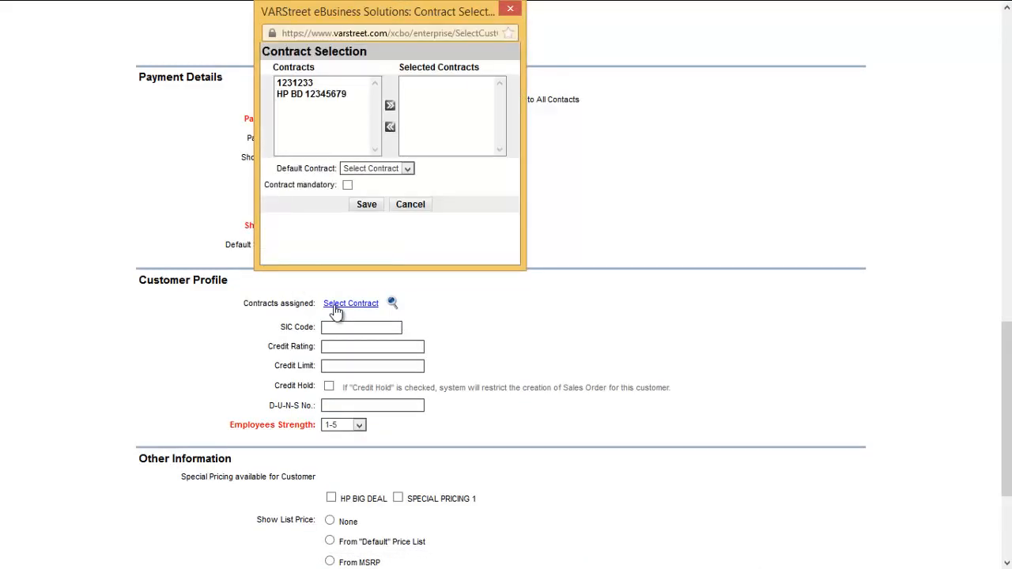
{"action": "left_click", "coordinate": [306, 83]}
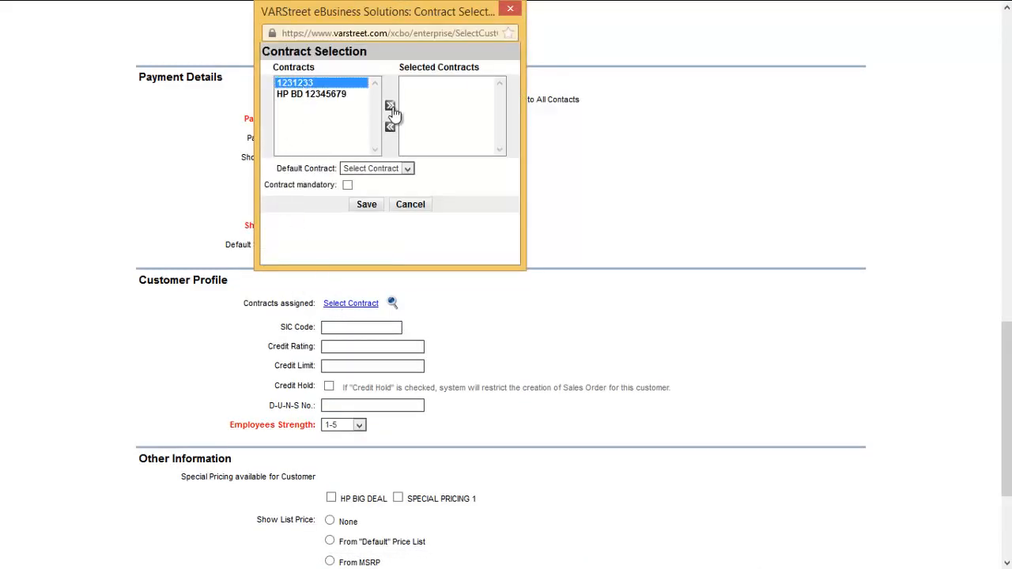
{"action": "left_click", "coordinate": [390, 108]}
{"action": "left_click", "coordinate": [326, 83]}
{"action": "left_click", "coordinate": [389, 109]}
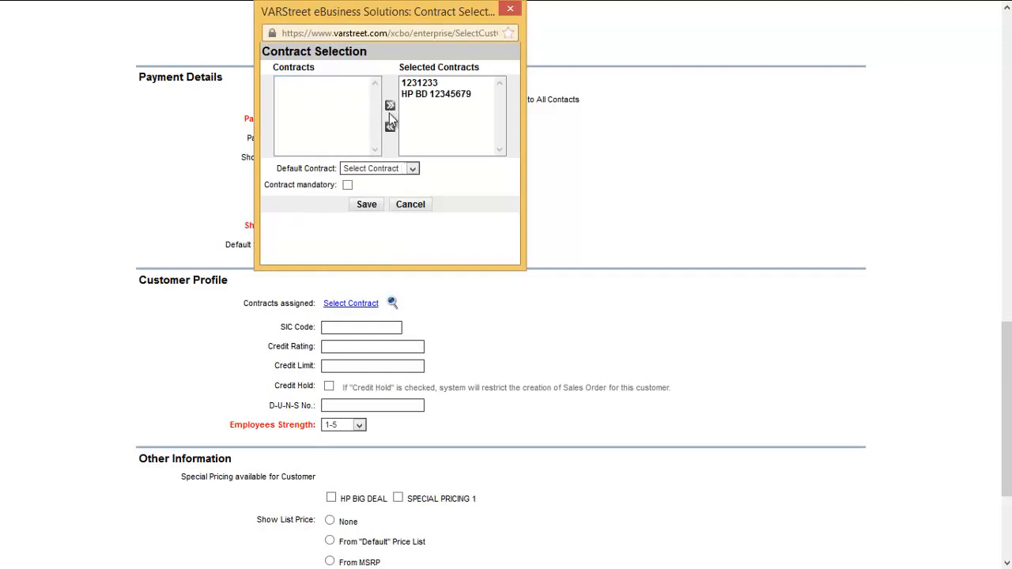
{"action": "left_click", "coordinate": [366, 206]}
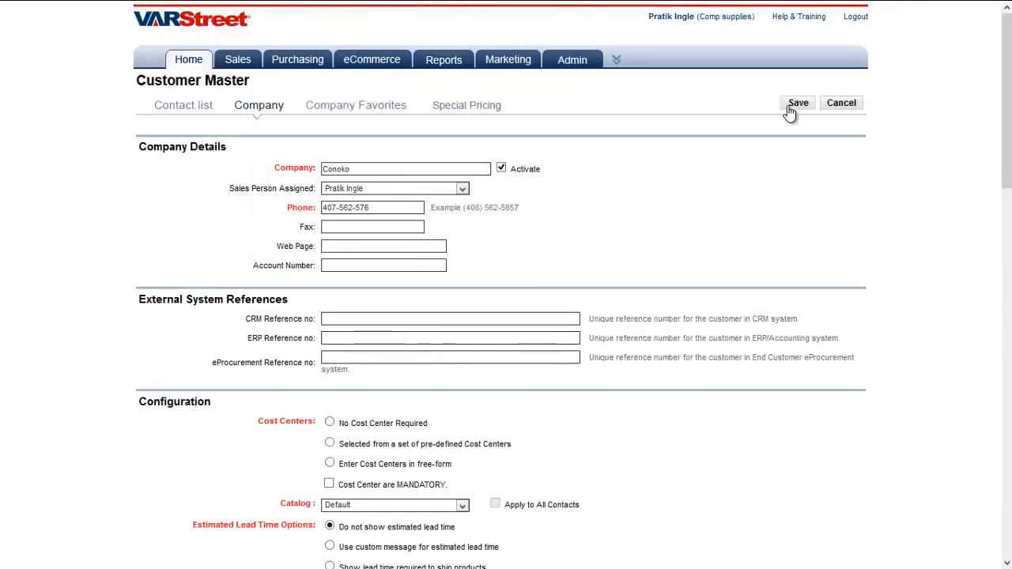
{"action": "left_click", "coordinate": [797, 104]}
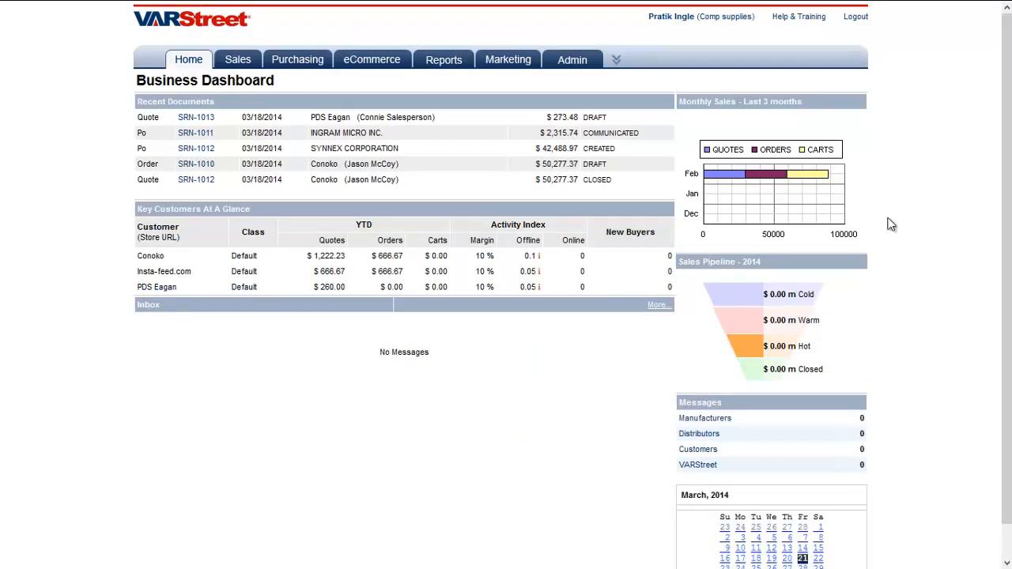
- Open the business rules and examine the quotation defaults, shipment methods, payment methods and accepted credit cards
{"action": "mouse_move", "coordinate": [585, 65]}
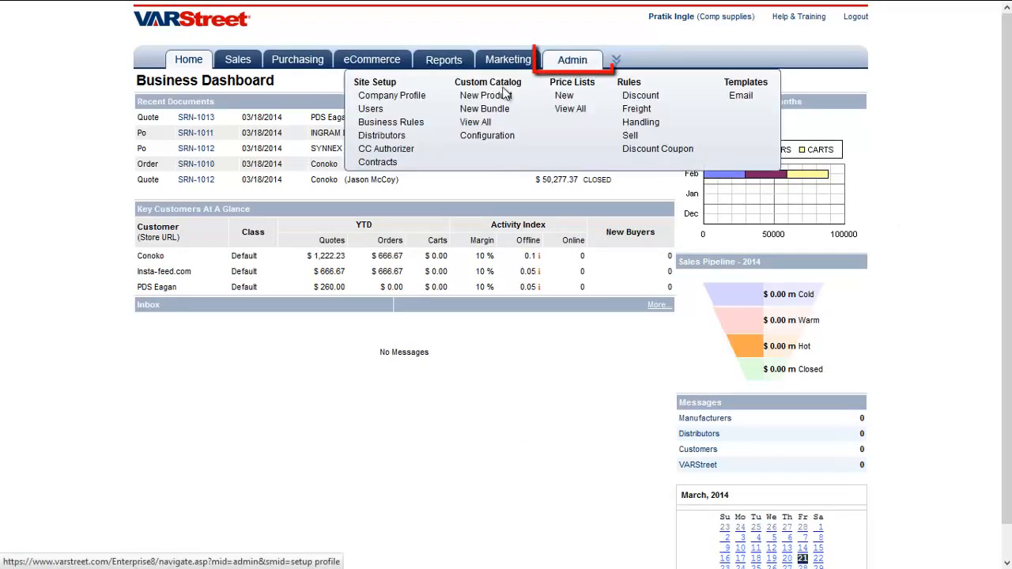
{"action": "left_click", "coordinate": [417, 126]}
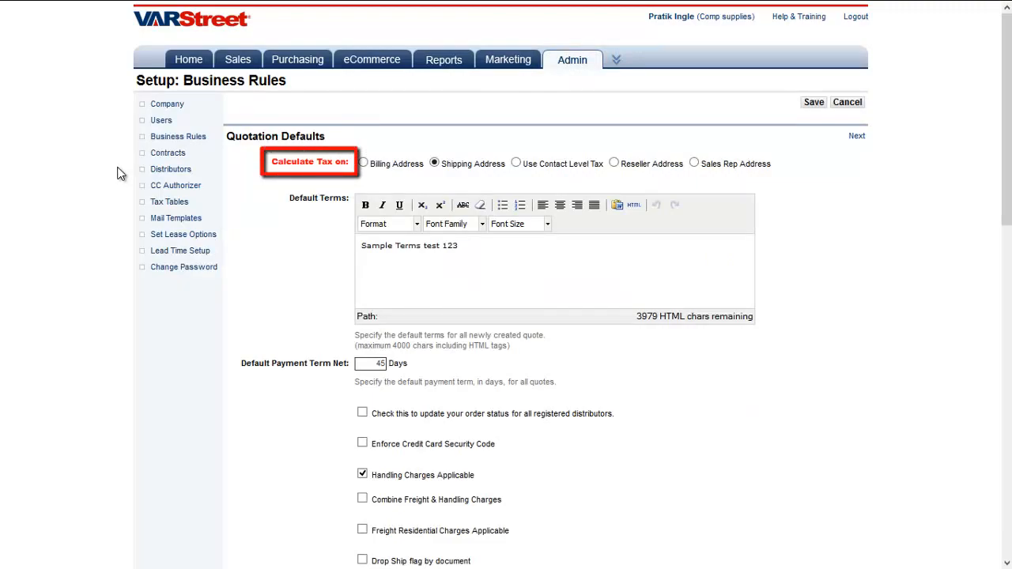
{"action": "scroll", "coordinate": [117, 174], "scroll_direction": "down", "scroll_amount": 6}
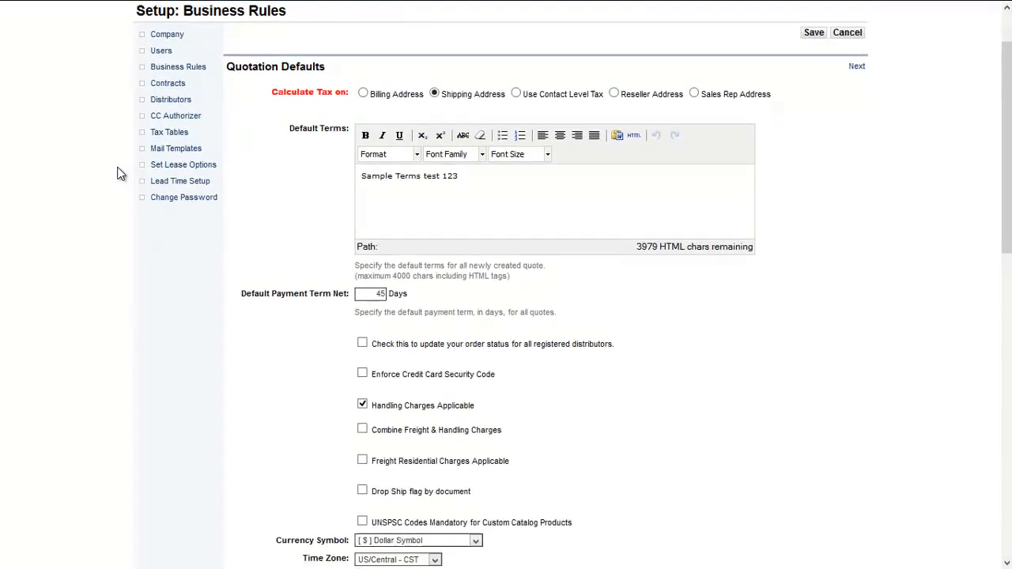
{"action": "scroll", "coordinate": [117, 174], "scroll_direction": "down", "scroll_amount": 1}
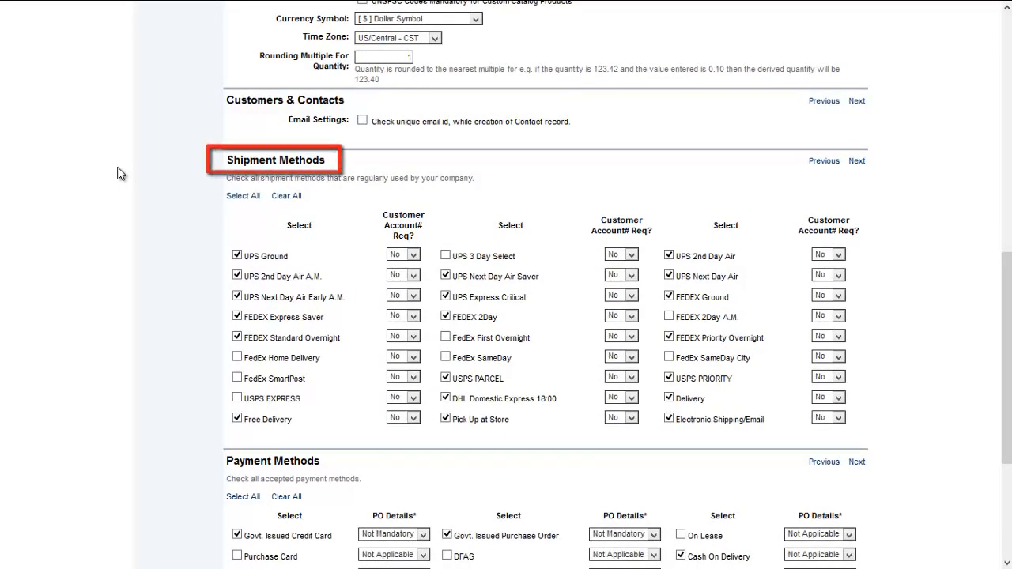
{"action": "scroll", "coordinate": [117, 174], "scroll_direction": "down", "scroll_amount": 3}
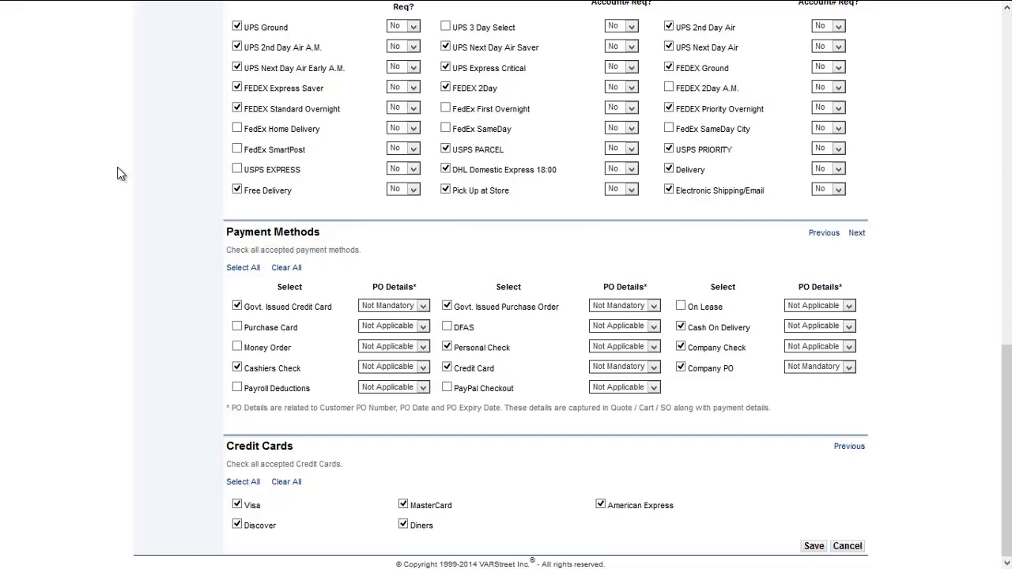
{"action": "scroll", "coordinate": [117, 174], "scroll_direction": "up", "scroll_amount": 12}
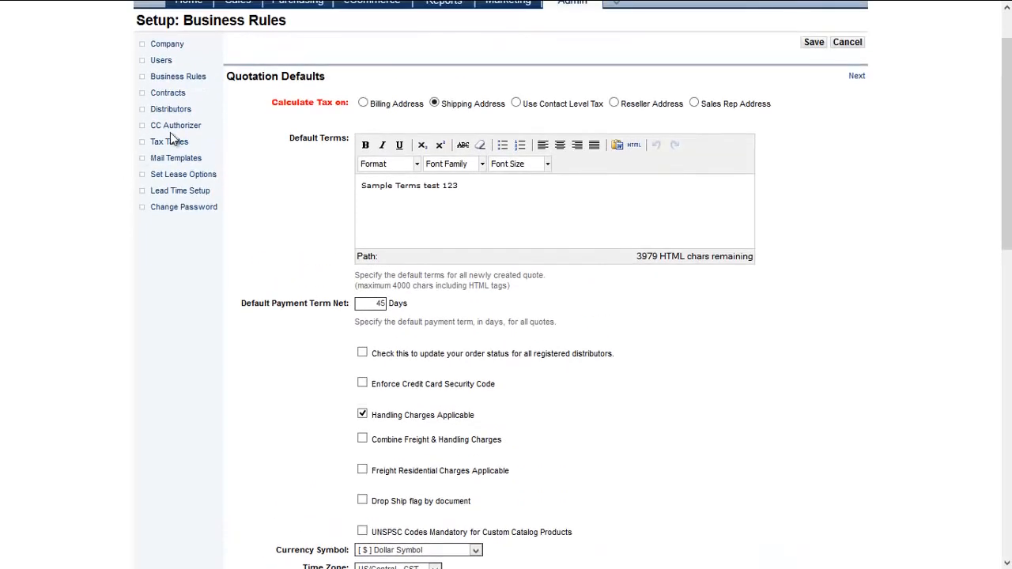
- Open the credit card authorizer setup and view the available authorizers
{"action": "left_click", "coordinate": [175, 127]}
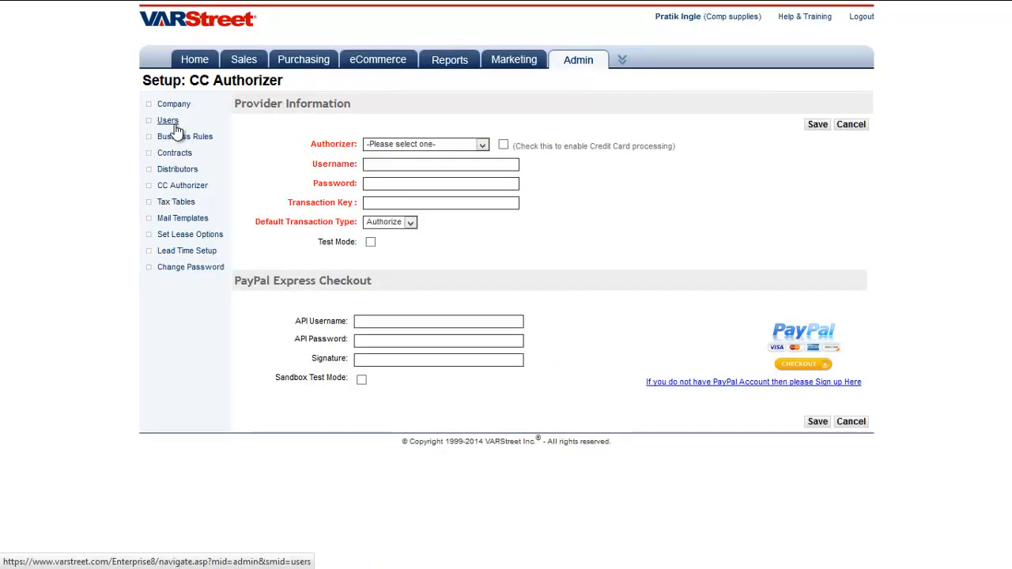
{"action": "left_click", "coordinate": [482, 145]}
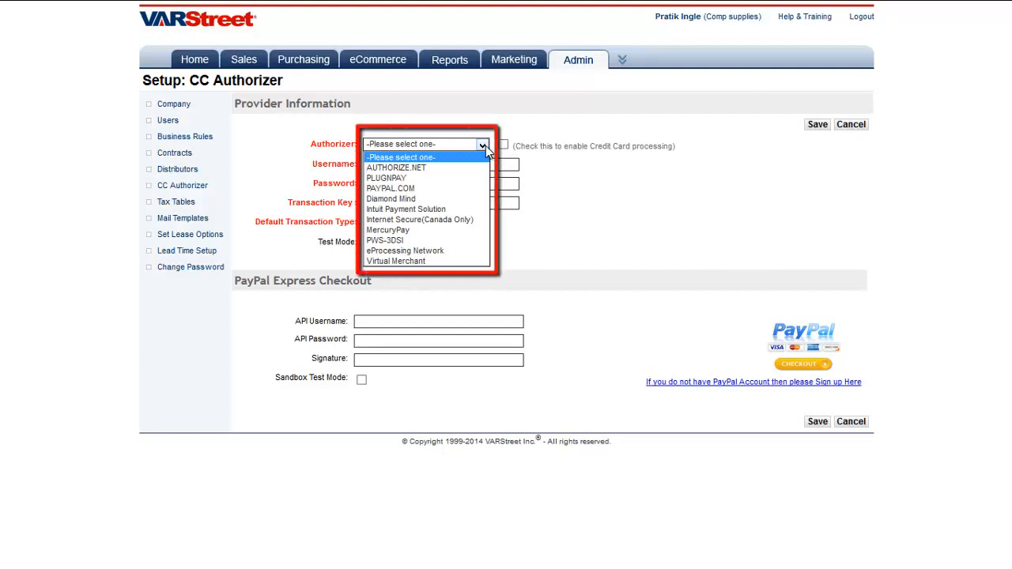
{"action": "left_click", "coordinate": [685, 151]}
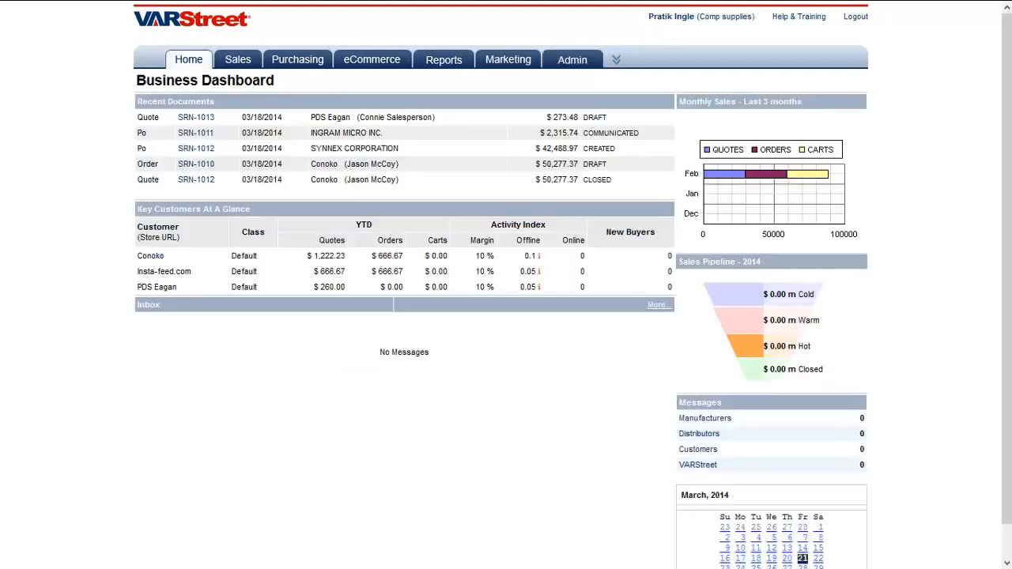
- Open the XYZ Customer contact from the customer records and review its basic details, lead time options and billing address
{"action": "mouse_move", "coordinate": [189, 60]}
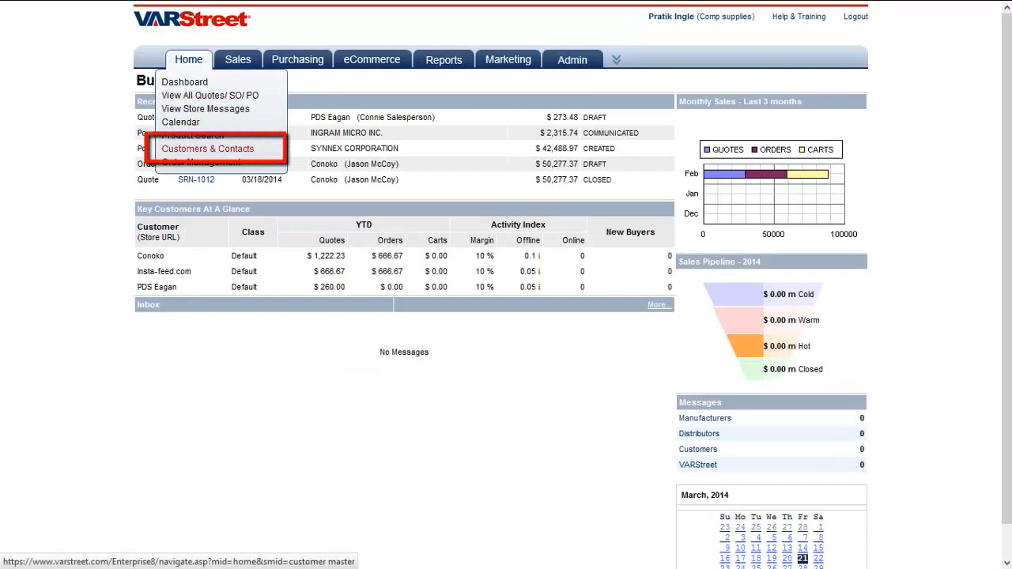
{"action": "left_click", "coordinate": [207, 149]}
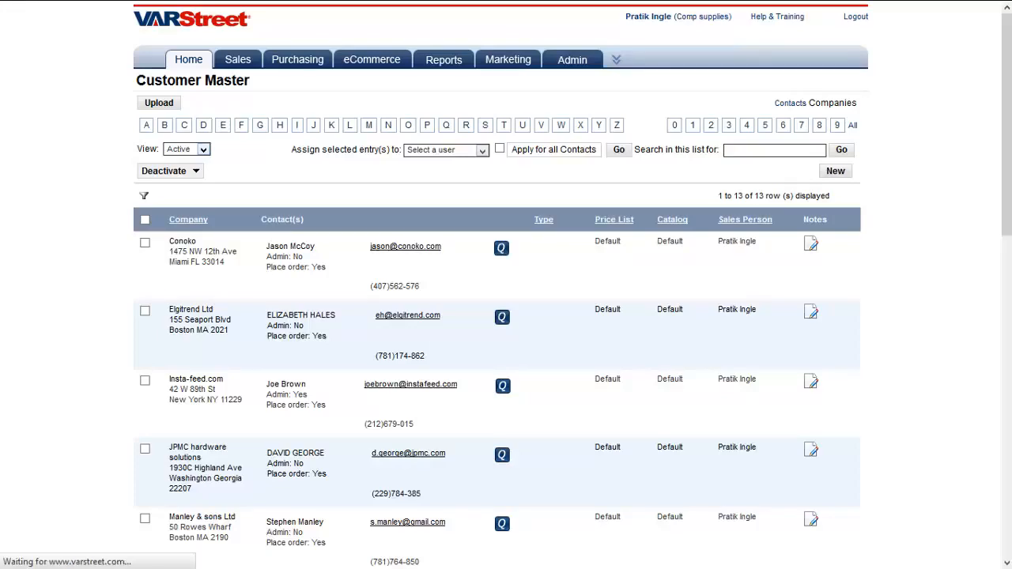
{"action": "scroll", "coordinate": [506, 285], "scroll_direction": "down", "scroll_amount": 3}
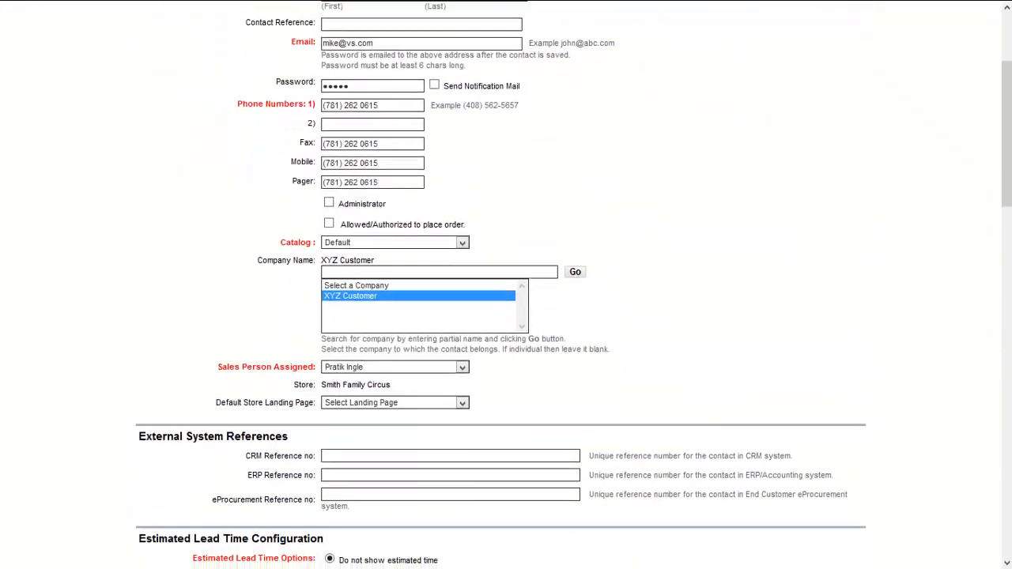
{"action": "scroll", "coordinate": [506, 284], "scroll_direction": "down", "scroll_amount": 4}
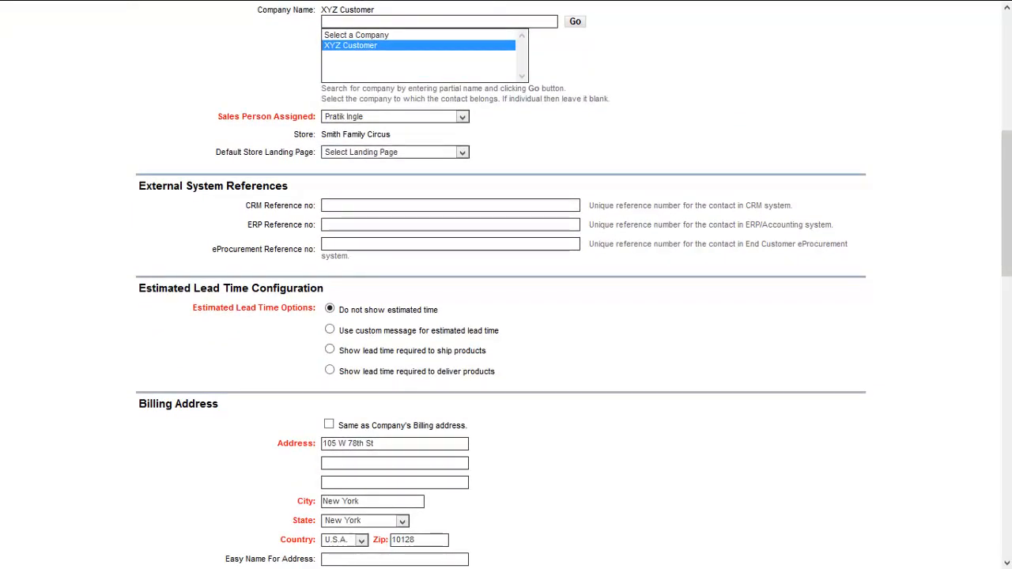
{"action": "scroll", "coordinate": [505, 285], "scroll_direction": "down", "scroll_amount": 4}
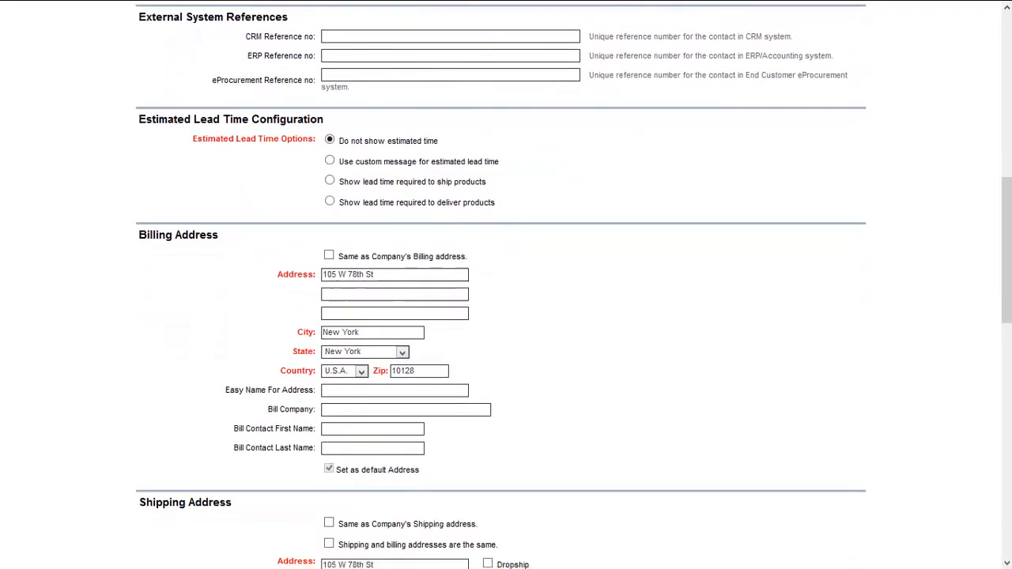
{"action": "scroll", "coordinate": [505, 284], "scroll_direction": "down", "scroll_amount": 2}
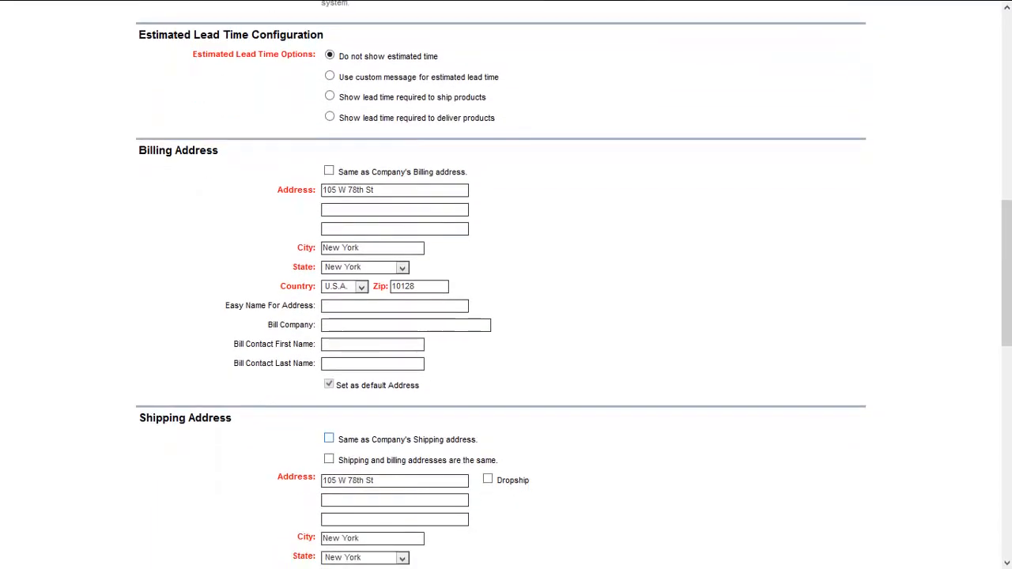
- Set the contact's shipping address to match both the company's shipping address and the billing address
{"action": "left_click", "coordinate": [328, 438]}
{"action": "scroll", "coordinate": [506, 285], "scroll_direction": "down", "scroll_amount": 2}
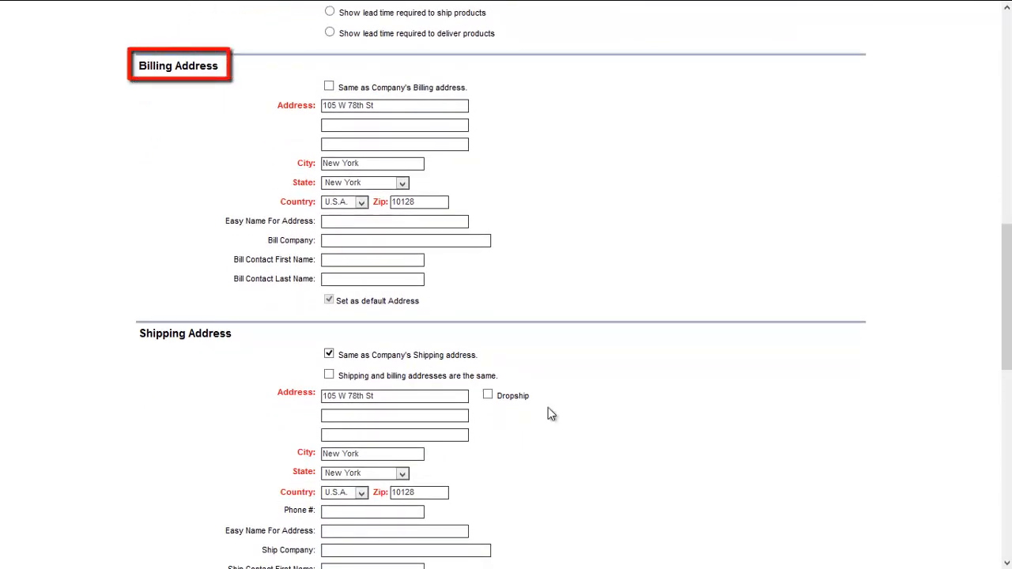
{"action": "left_click", "coordinate": [329, 376]}
{"action": "scroll", "coordinate": [570, 374], "scroll_direction": "down", "scroll_amount": 4}
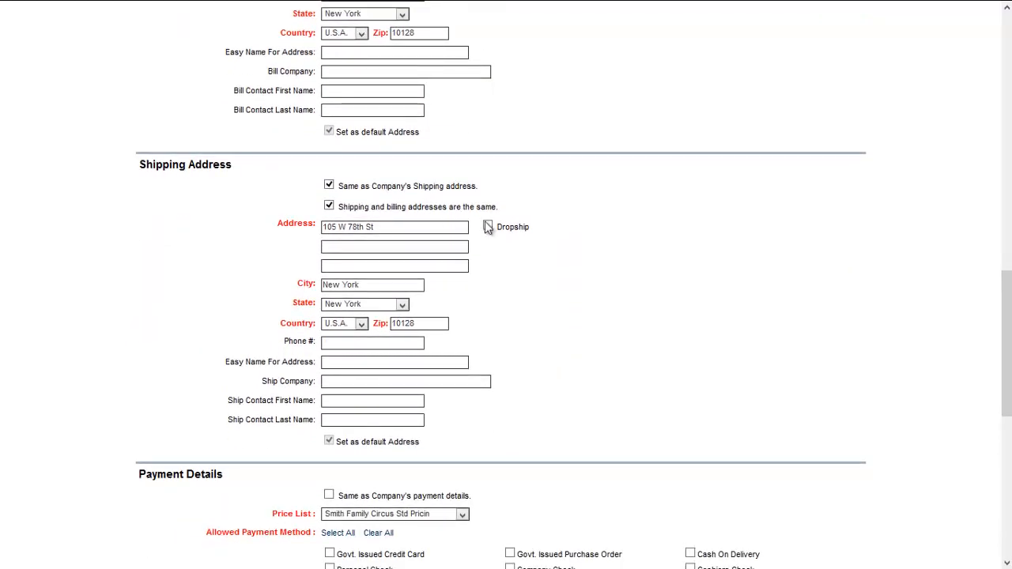
- Allow all payment methods and all shipping methods in the contact's payment details
{"action": "scroll", "coordinate": [572, 298], "scroll_direction": "down", "scroll_amount": 3}
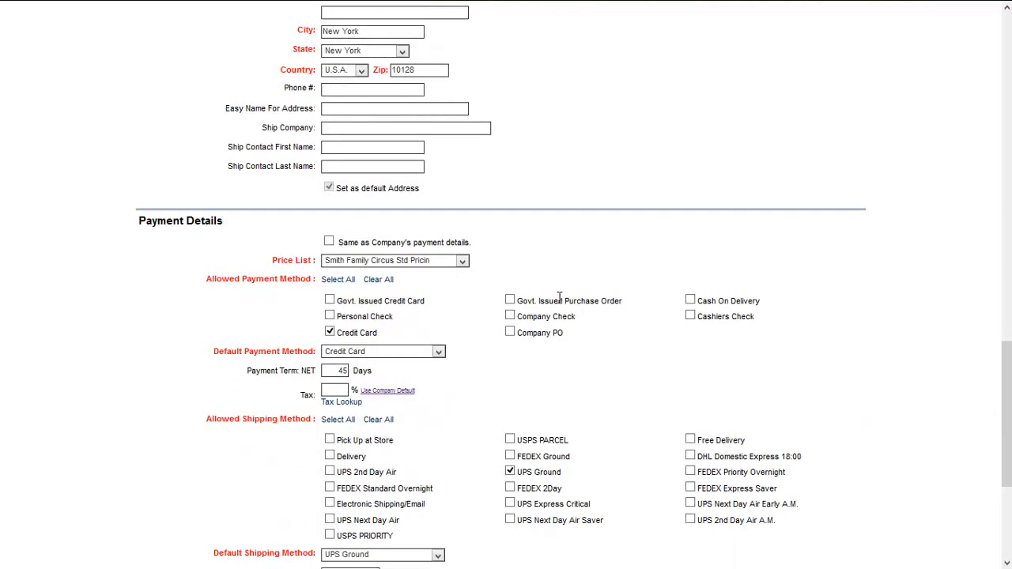
{"action": "left_click", "coordinate": [342, 283]}
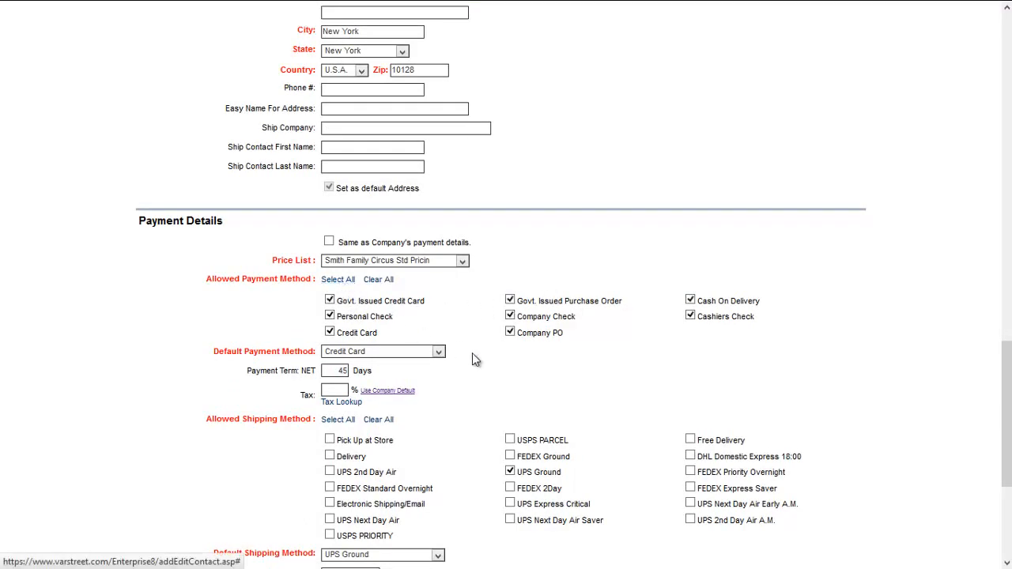
{"action": "scroll", "coordinate": [472, 353], "scroll_direction": "down", "scroll_amount": 2}
{"action": "left_click", "coordinate": [339, 251]}
{"action": "scroll", "coordinate": [506, 284], "scroll_direction": "down", "scroll_amount": 1}
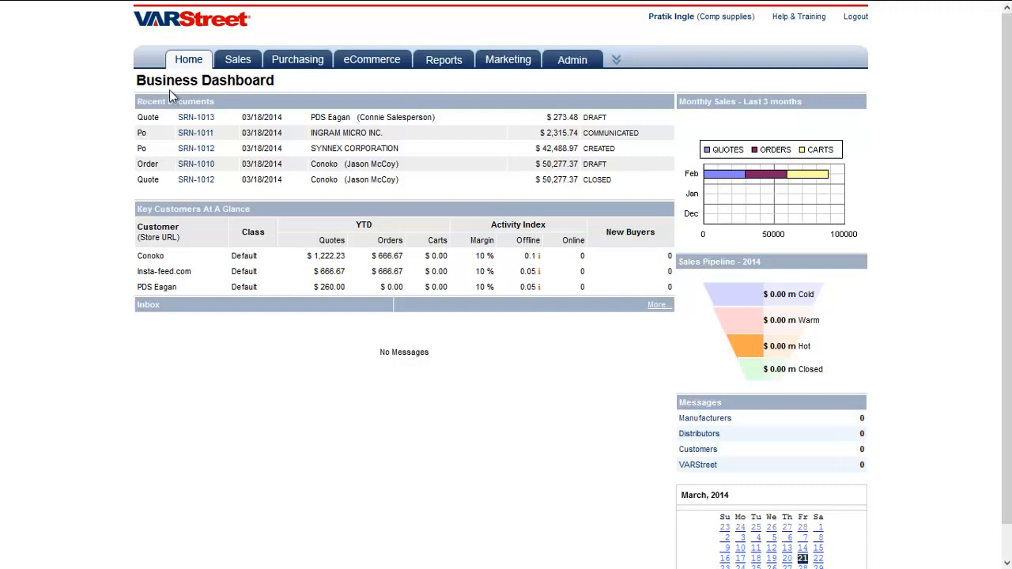
- Open the UMCSC Contract price list and start a new price rule in it
{"action": "mouse_move", "coordinate": [574, 63]}
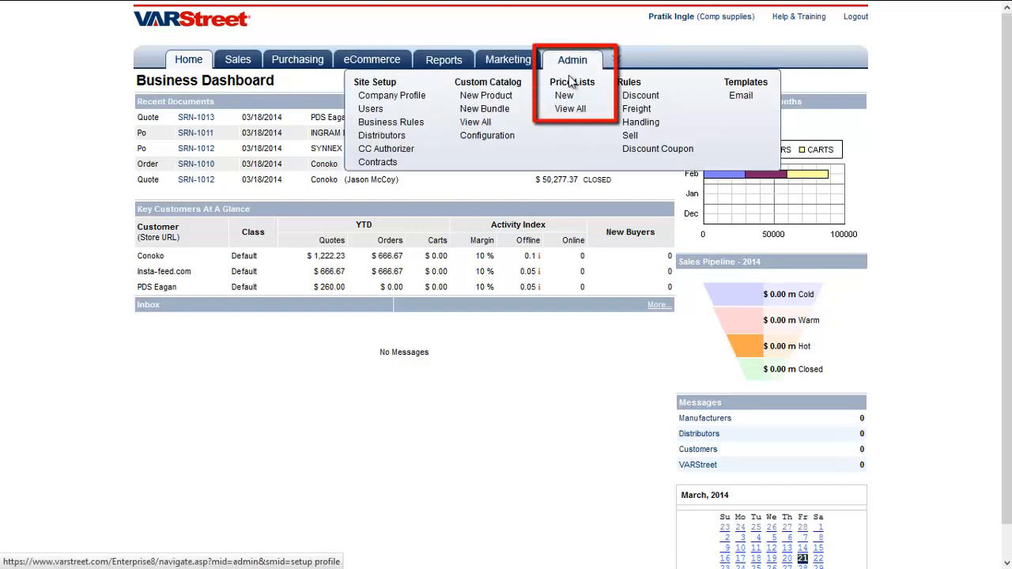
{"action": "left_click", "coordinate": [570, 84]}
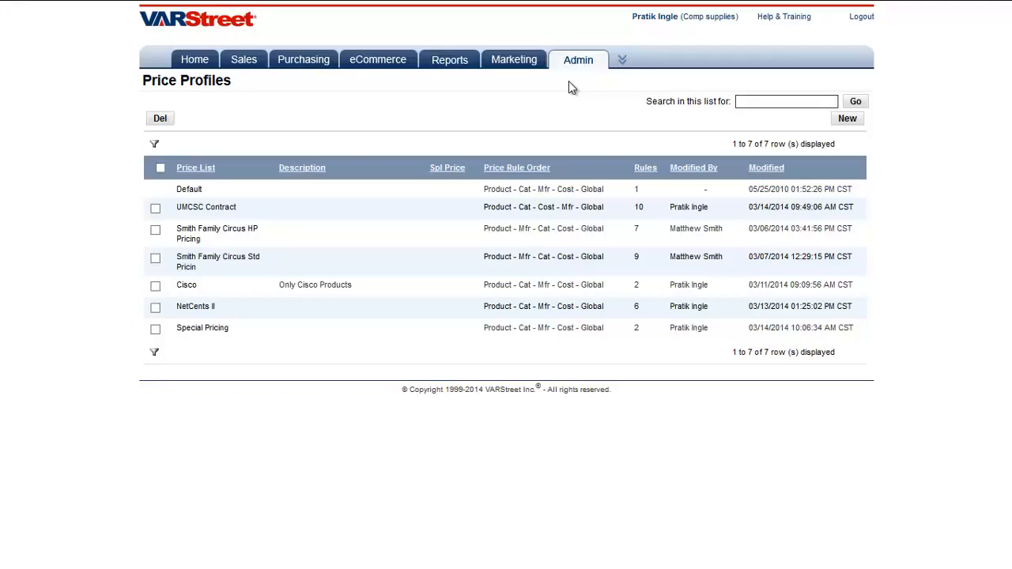
{"action": "left_click", "coordinate": [207, 207]}
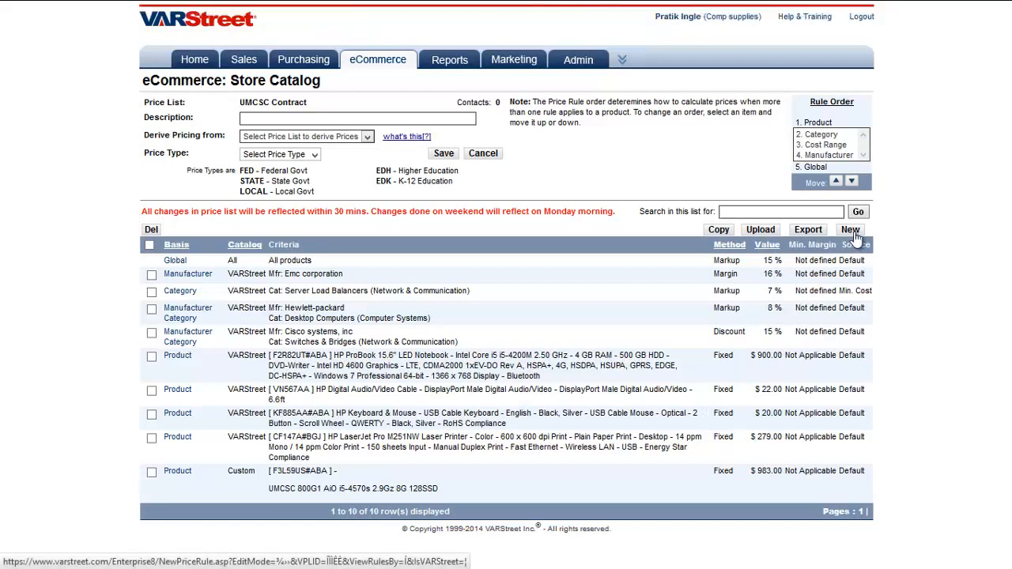
{"action": "left_click", "coordinate": [851, 231]}
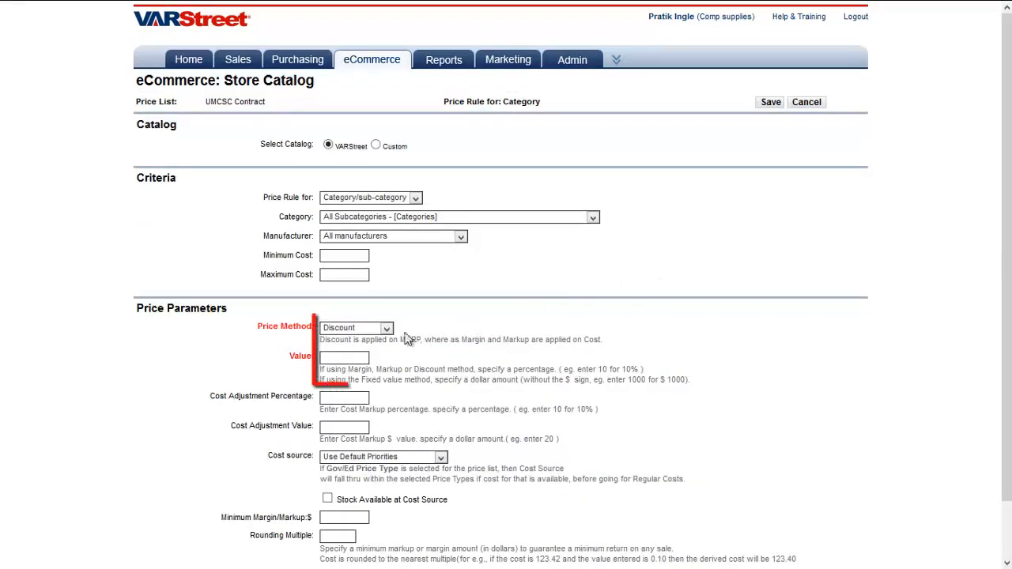
- View the available price methods and the remaining price parameters of the new category rule
{"action": "left_click", "coordinate": [385, 329]}
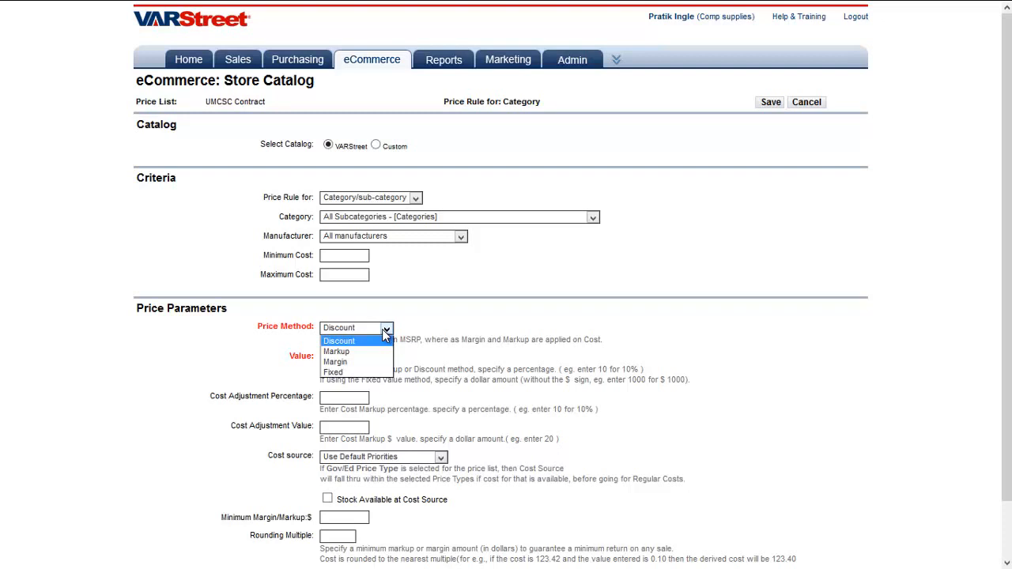
{"action": "left_click", "coordinate": [385, 335]}
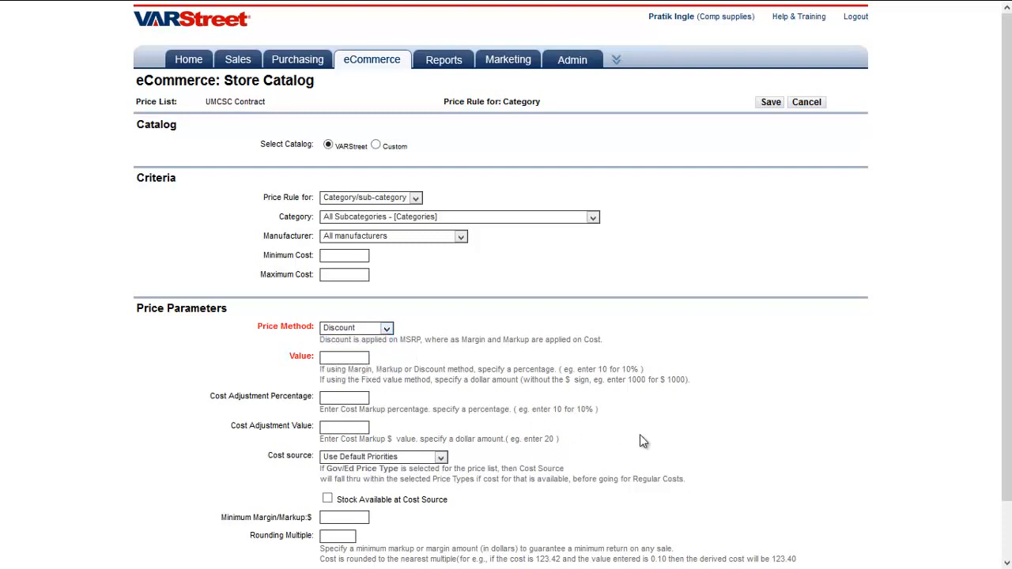
{"action": "scroll", "coordinate": [641, 439], "scroll_direction": "down", "scroll_amount": 1}
{"action": "scroll", "coordinate": [641, 440], "scroll_direction": "down", "scroll_amount": 2}
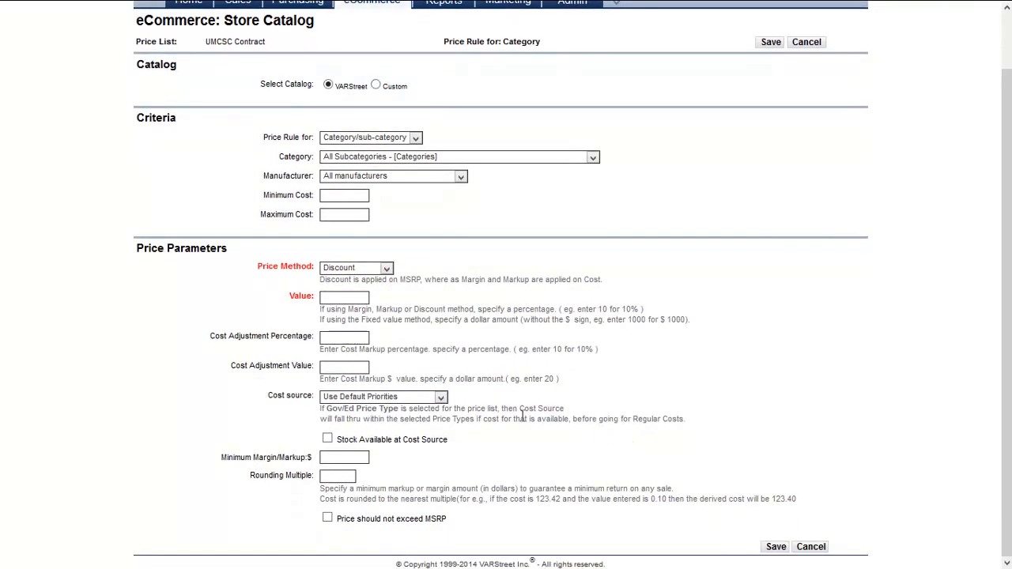
- Keep the cost source on Use Default Priorities and enable Stock Available at Cost Source and Price should not exceed MSRP
{"action": "left_click", "coordinate": [441, 397]}
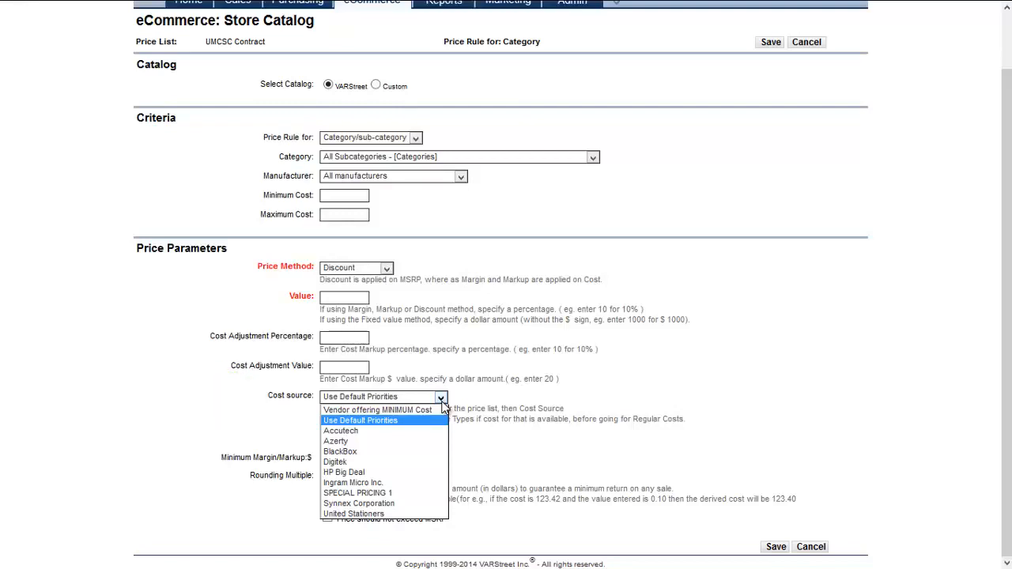
{"action": "left_click", "coordinate": [442, 401]}
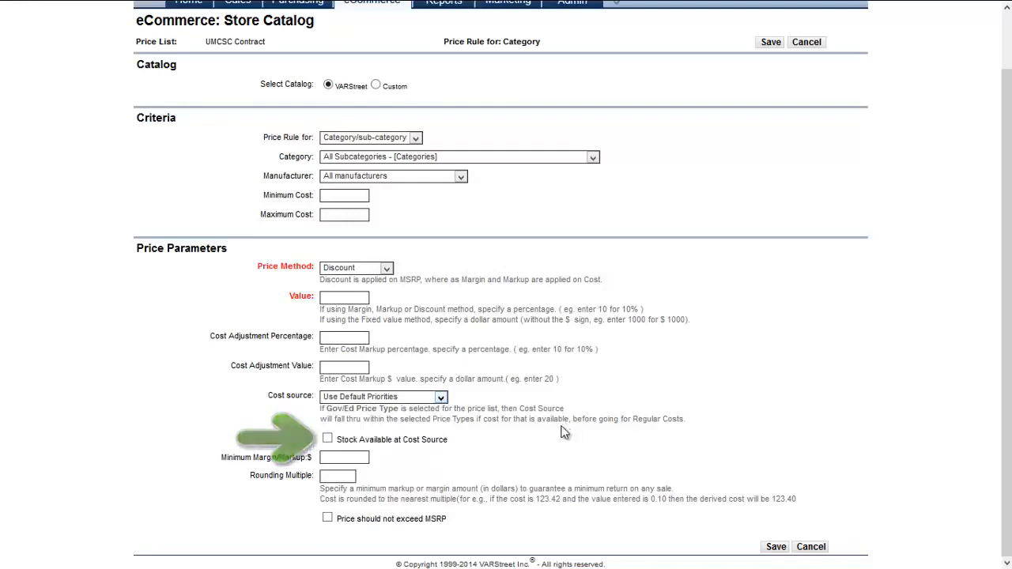
{"action": "left_click", "coordinate": [329, 440]}
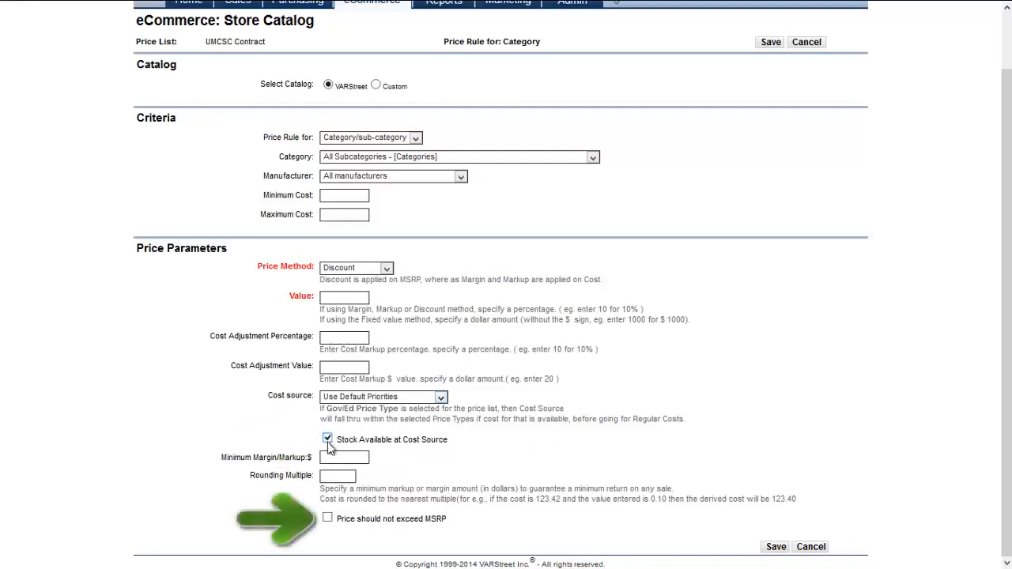
{"action": "left_click", "coordinate": [329, 522]}
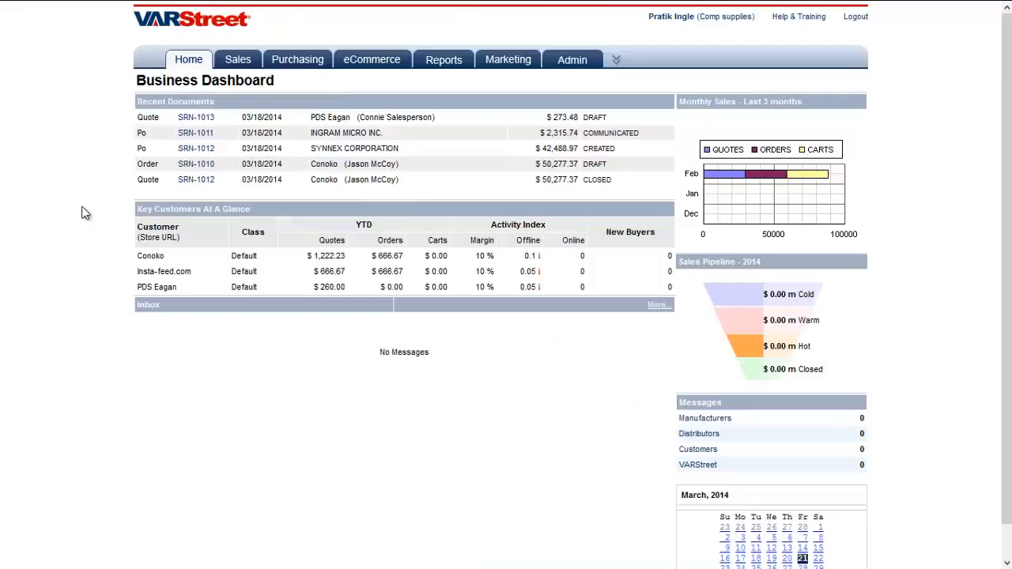
- Create a new store catalog named Dell, copied from the Default catalog
{"action": "mouse_move", "coordinate": [399, 54]}
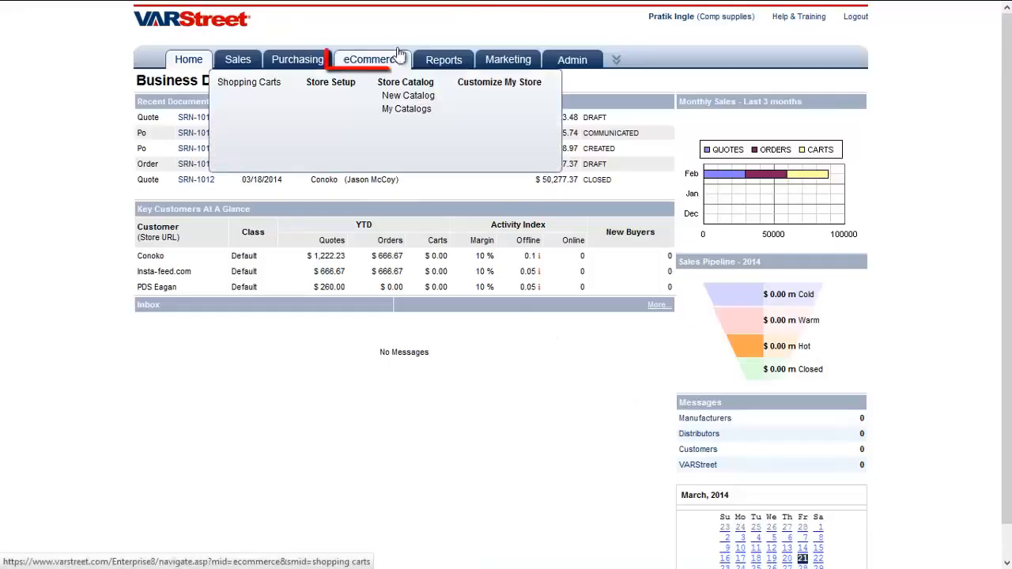
{"action": "left_click", "coordinate": [404, 95]}
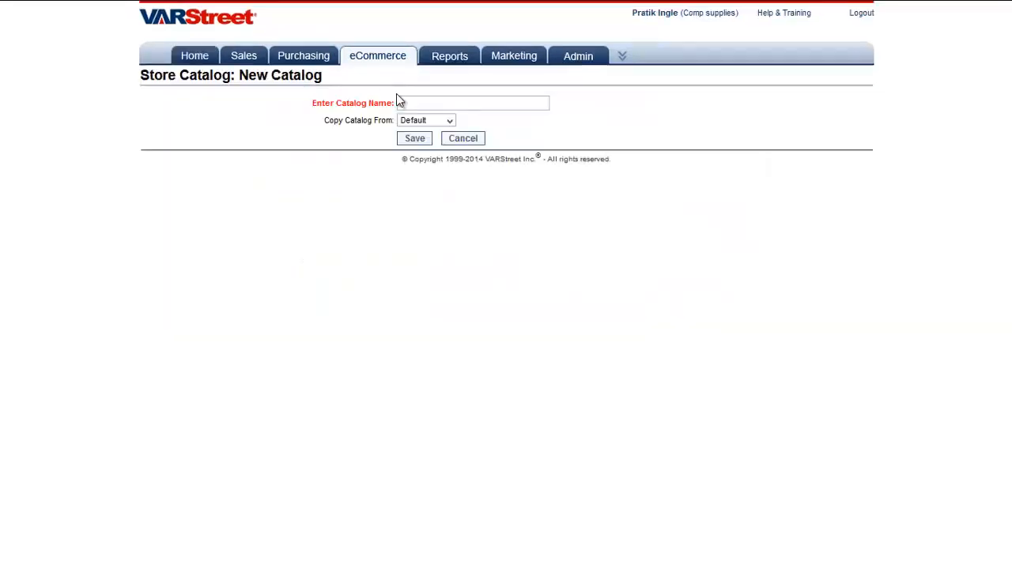
{"action": "left_click", "coordinate": [403, 103]}
{"action": "type", "text": "Dell"}
{"action": "left_click", "coordinate": [411, 139]}
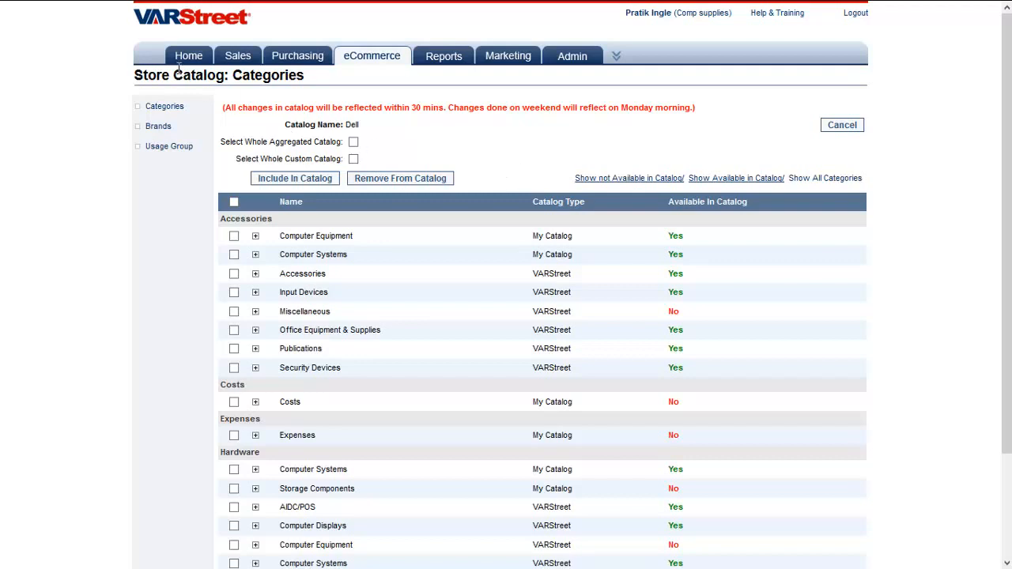
- Open the Conoko contact's record from the customer list and view its catalog assignment and other details
{"action": "mouse_move", "coordinate": [188, 56]}
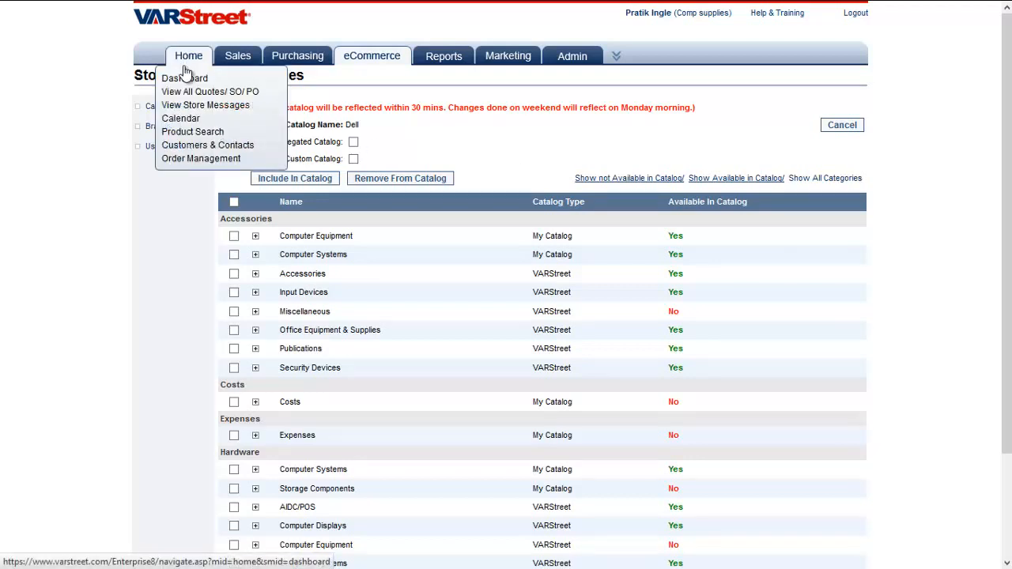
{"action": "left_click", "coordinate": [185, 147]}
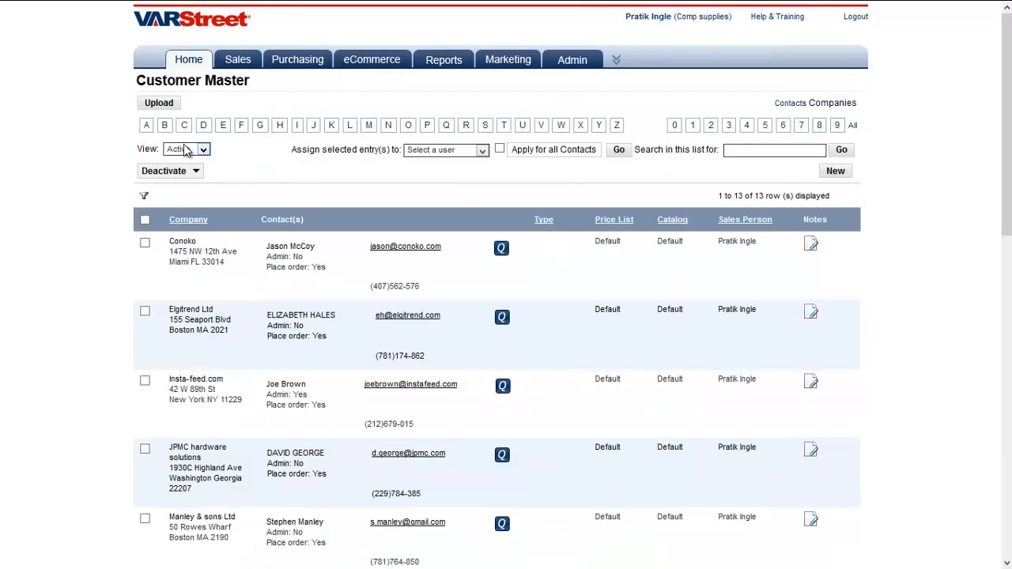
{"action": "left_click", "coordinate": [286, 249]}
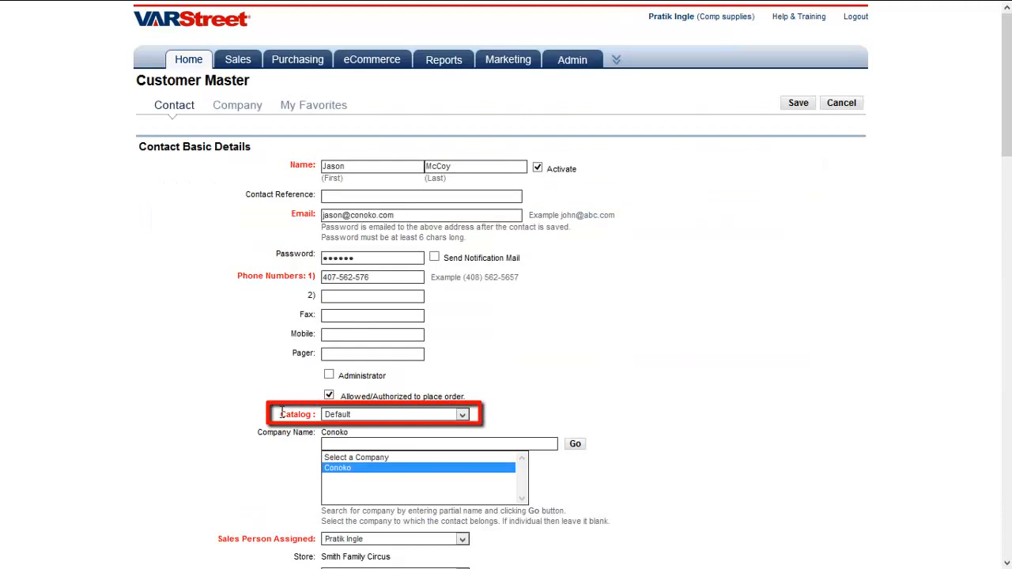
{"action": "scroll", "coordinate": [267, 416], "scroll_direction": "down", "scroll_amount": 15}
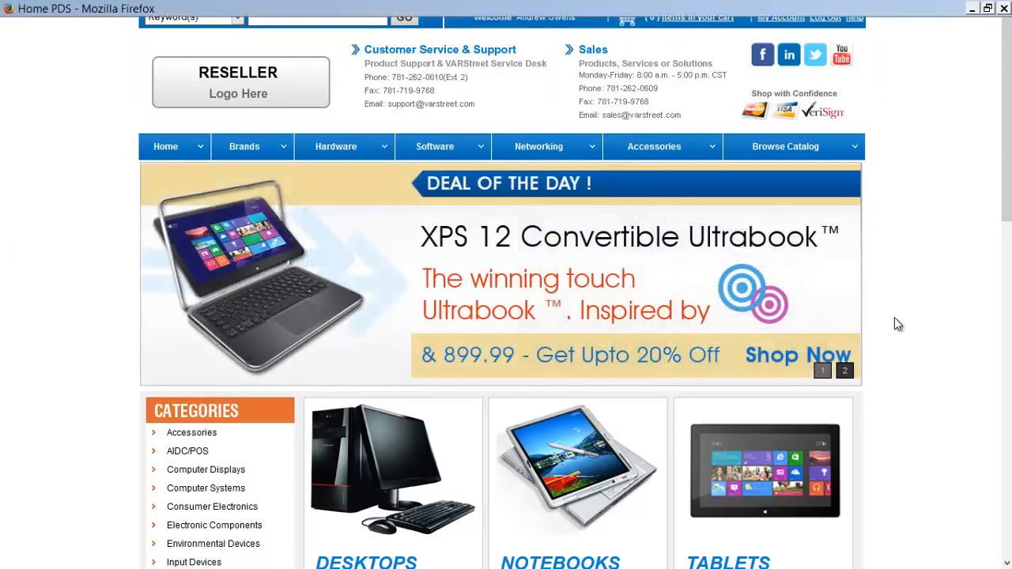
- Look through the storefront home page from the product categories down to the brands and footer links
{"action": "scroll", "coordinate": [897, 324], "scroll_direction": "down", "scroll_amount": 4}
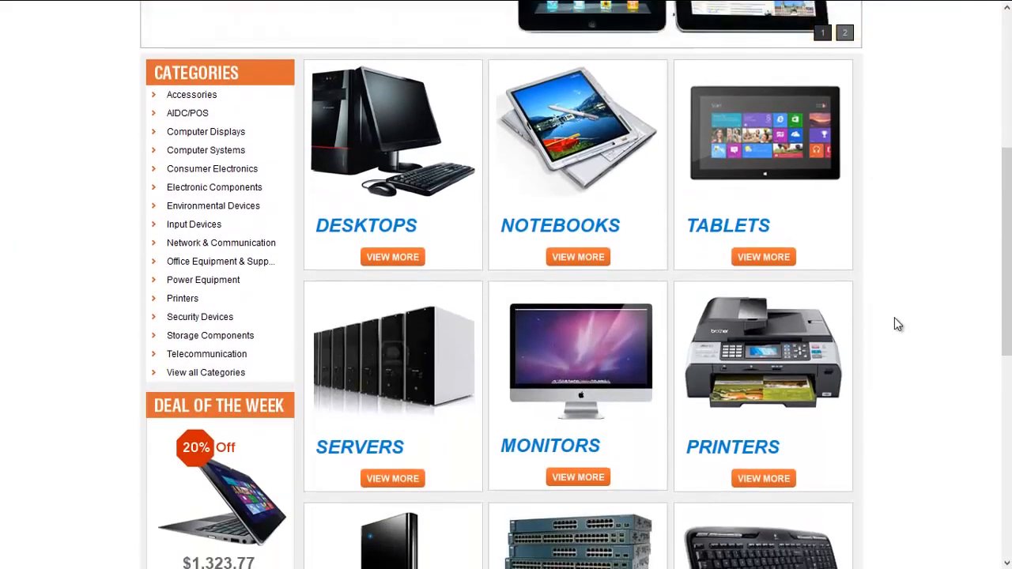
{"action": "scroll", "coordinate": [948, 326], "scroll_direction": "down", "scroll_amount": 1}
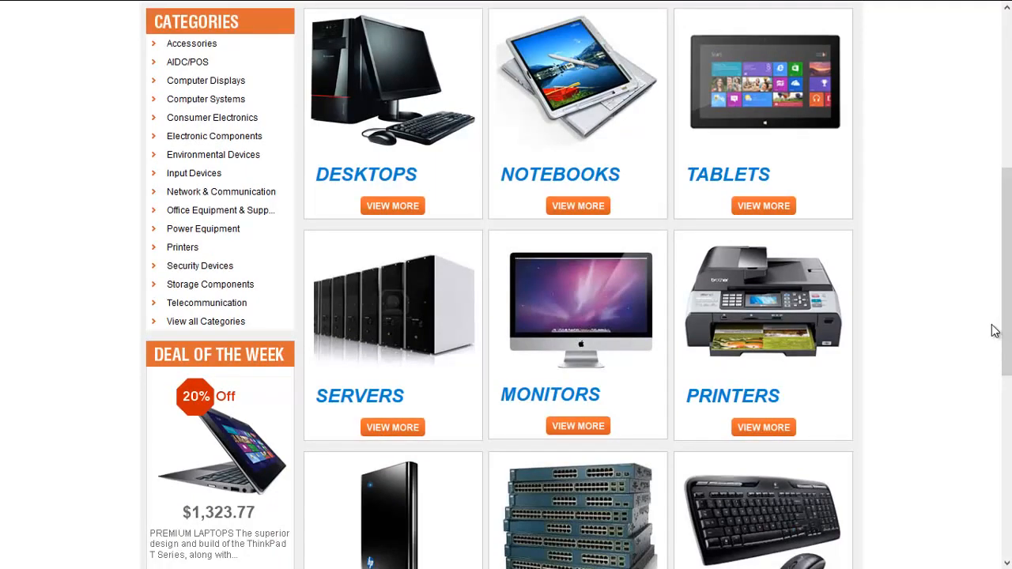
{"action": "scroll", "coordinate": [995, 330], "scroll_direction": "down", "scroll_amount": 6}
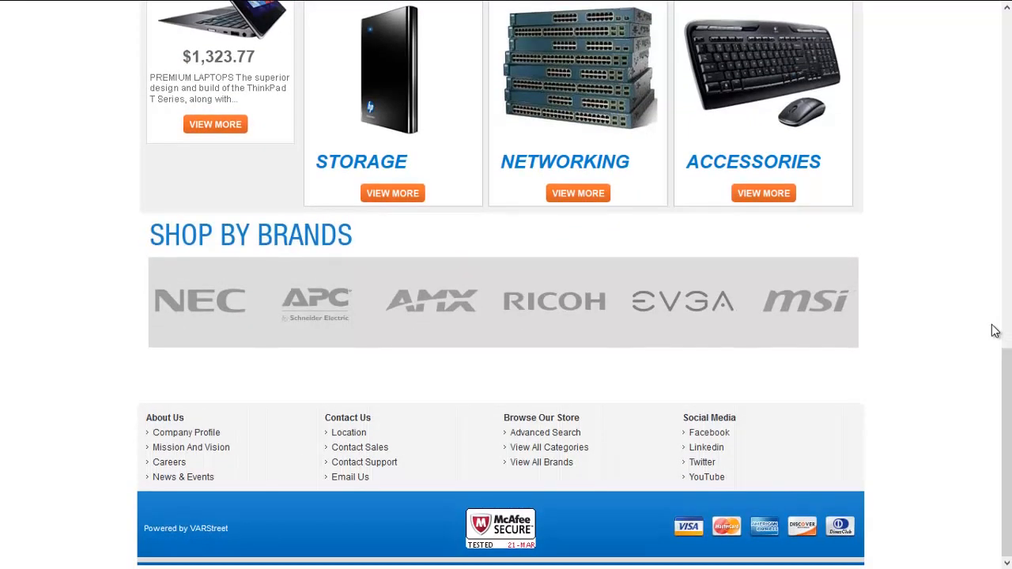
{"action": "scroll", "coordinate": [994, 331], "scroll_direction": "up", "scroll_amount": 10}
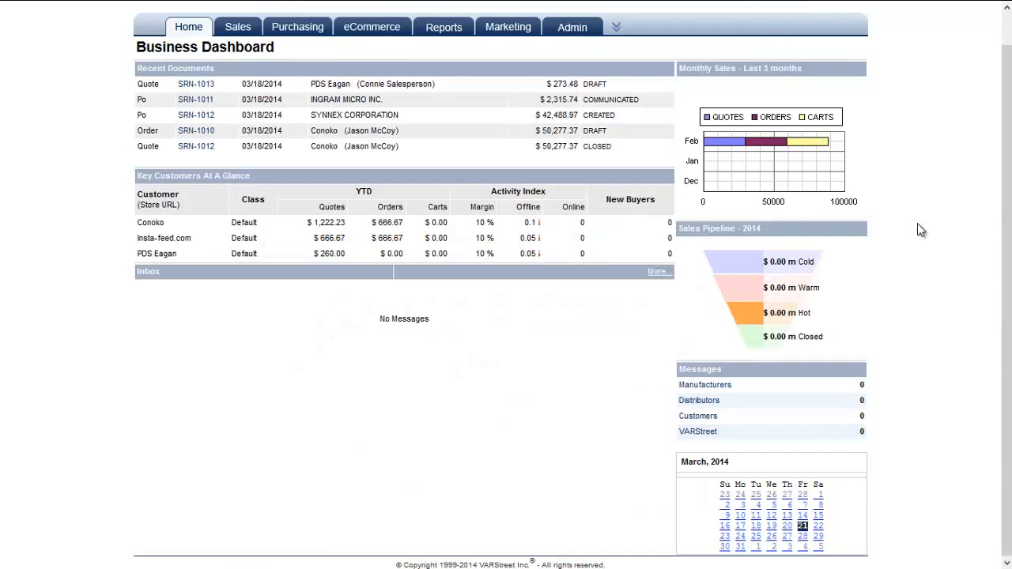
- Open the Smith Family Circus store's setup record to view its logo, general settings and configuration sections
{"action": "mouse_move", "coordinate": [376, 40]}
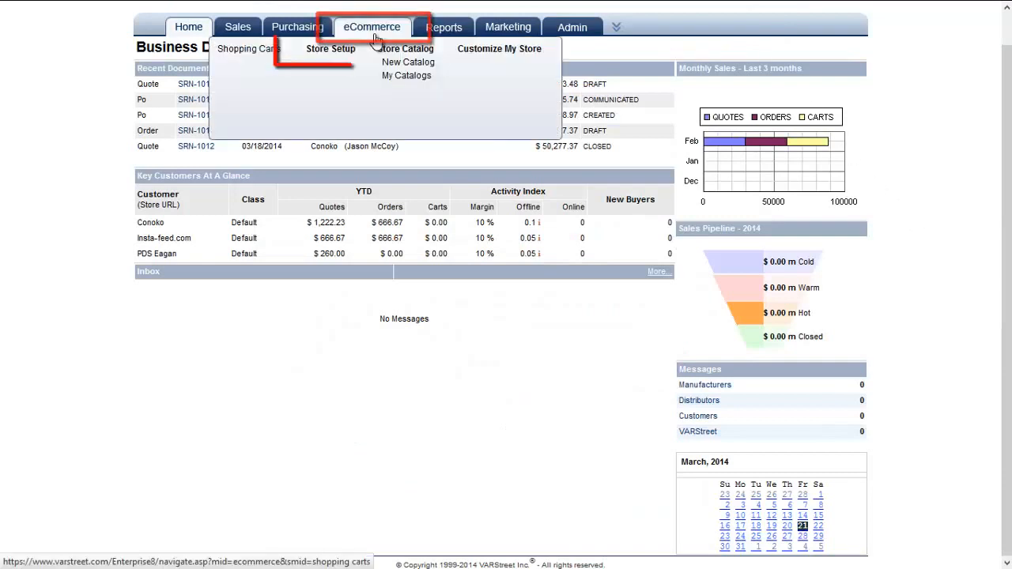
{"action": "left_click", "coordinate": [350, 54]}
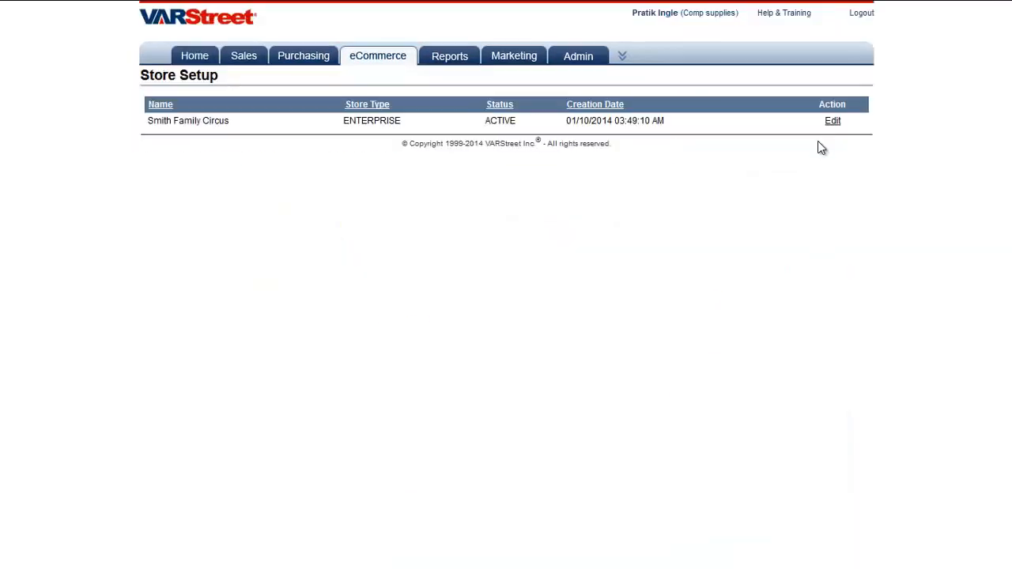
{"action": "left_click", "coordinate": [832, 122]}
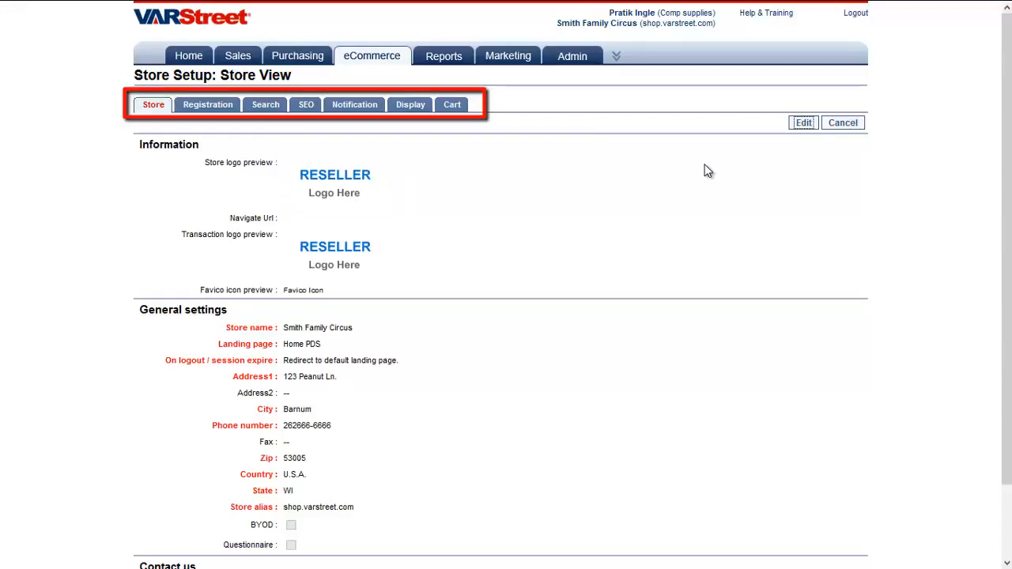
- Open the Smith Family Circus store's design customization and look through its current theme and the available store templates
{"action": "mouse_move", "coordinate": [393, 60]}
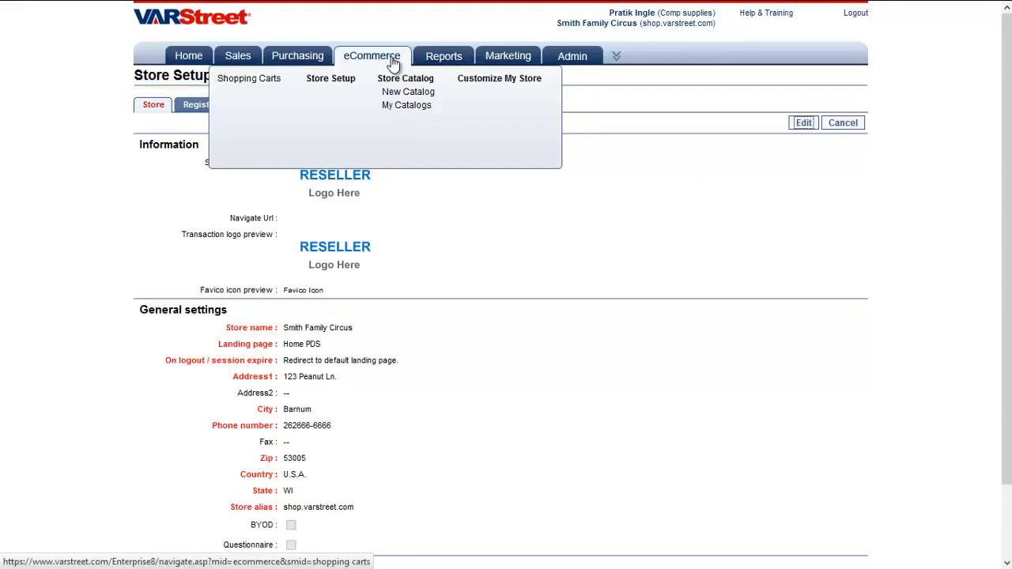
{"action": "left_click", "coordinate": [485, 87]}
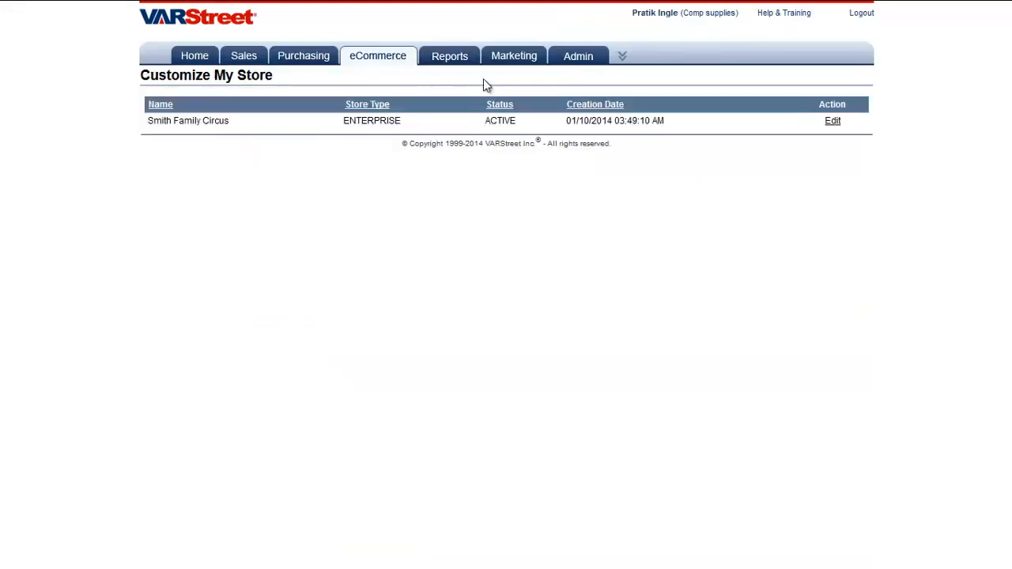
{"action": "left_click", "coordinate": [832, 124]}
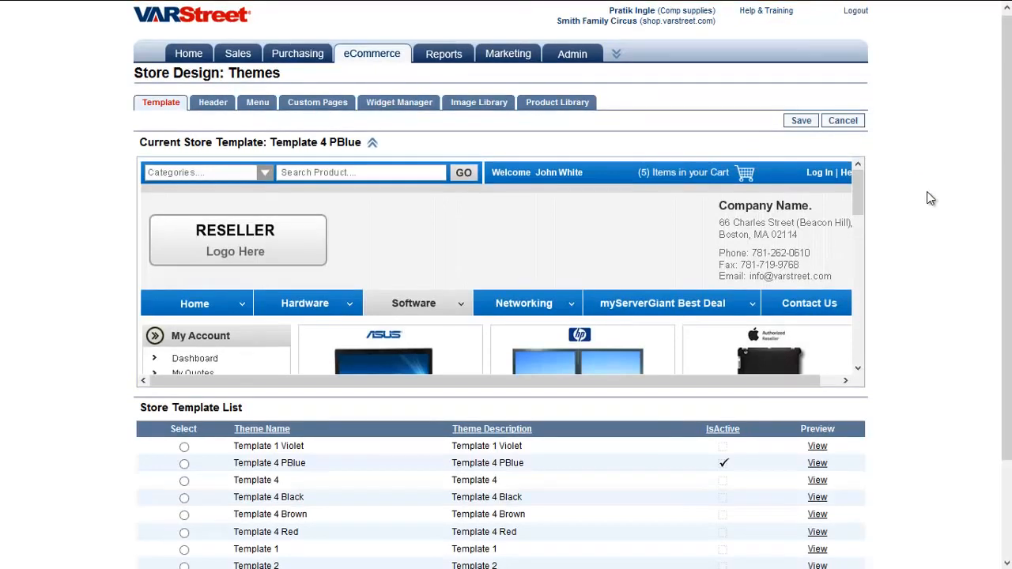
{"action": "scroll", "coordinate": [929, 197], "scroll_direction": "down", "scroll_amount": 3}
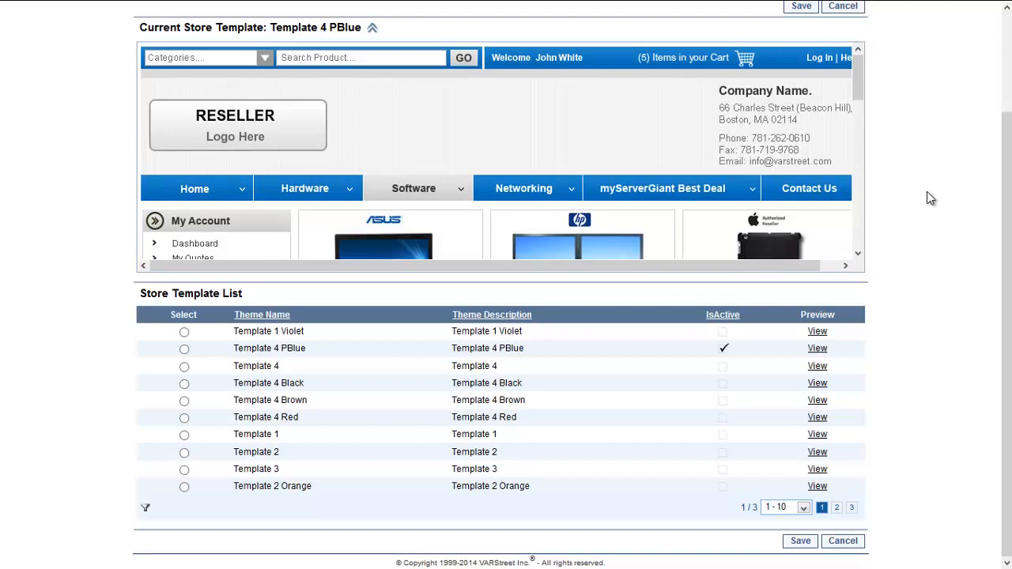
{"action": "scroll", "coordinate": [926, 198], "scroll_direction": "up", "scroll_amount": 3}
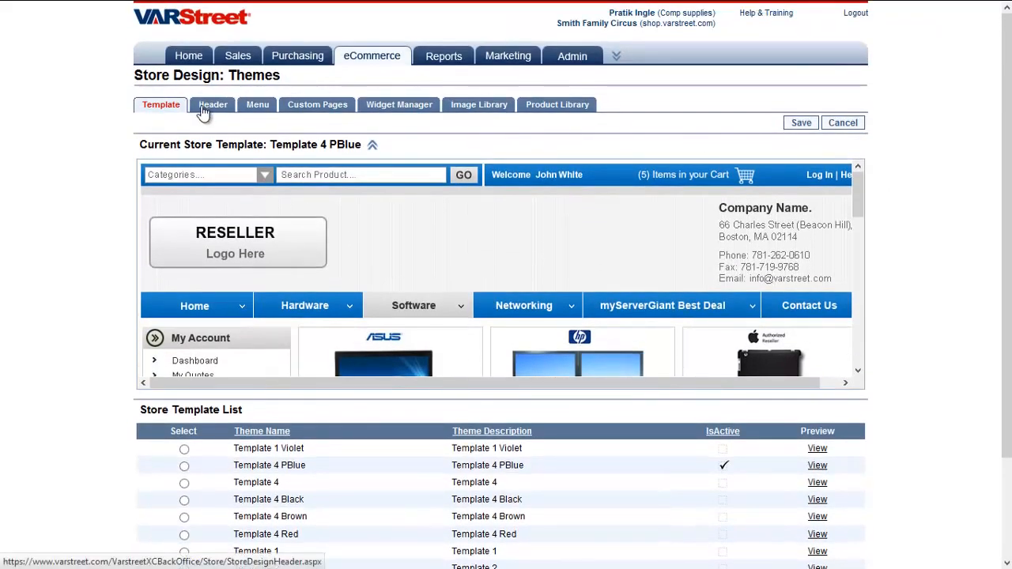
- Open the store header for editing and view its preview's Accessories categories through Connector Cables to Cable Adapters
{"action": "left_click", "coordinate": [206, 112]}
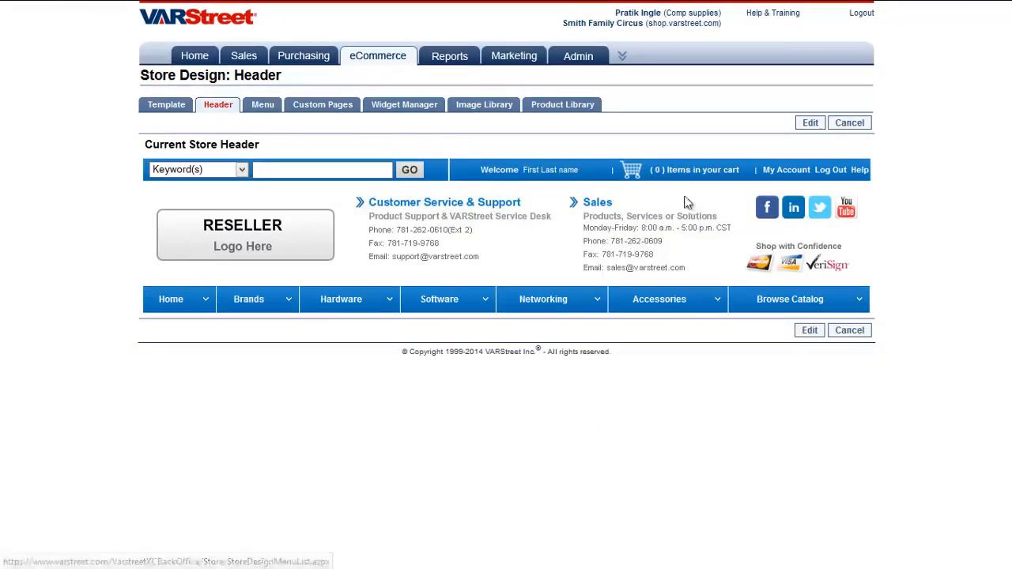
{"action": "left_click", "coordinate": [810, 124]}
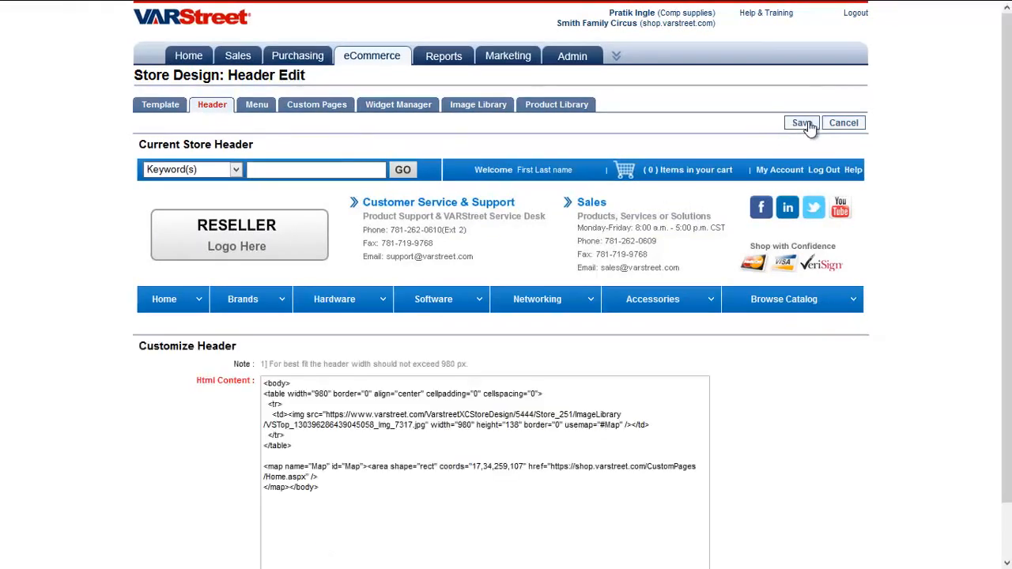
{"action": "mouse_move", "coordinate": [680, 301]}
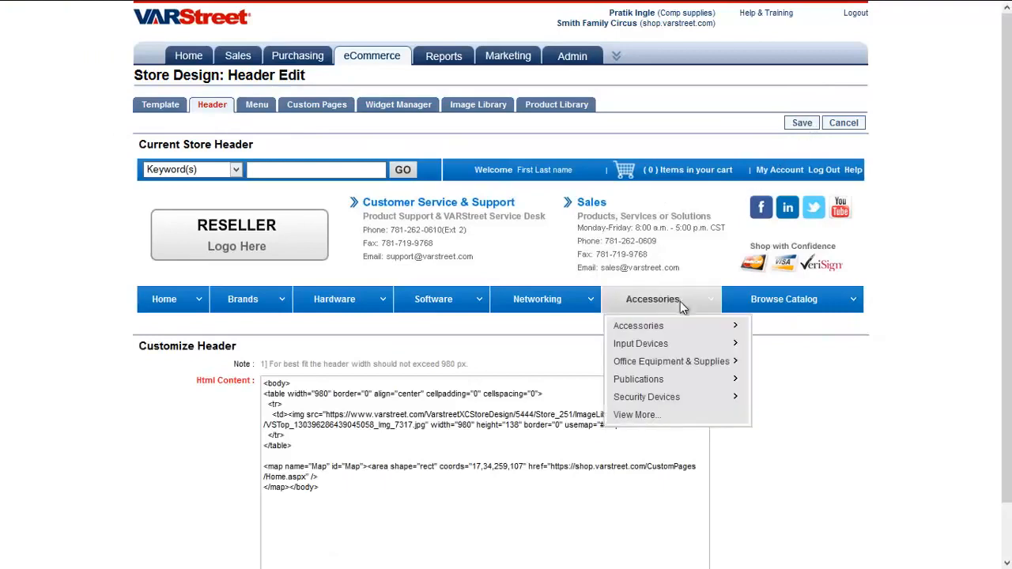
{"action": "mouse_move", "coordinate": [734, 332]}
{"action": "mouse_move", "coordinate": [812, 334]}
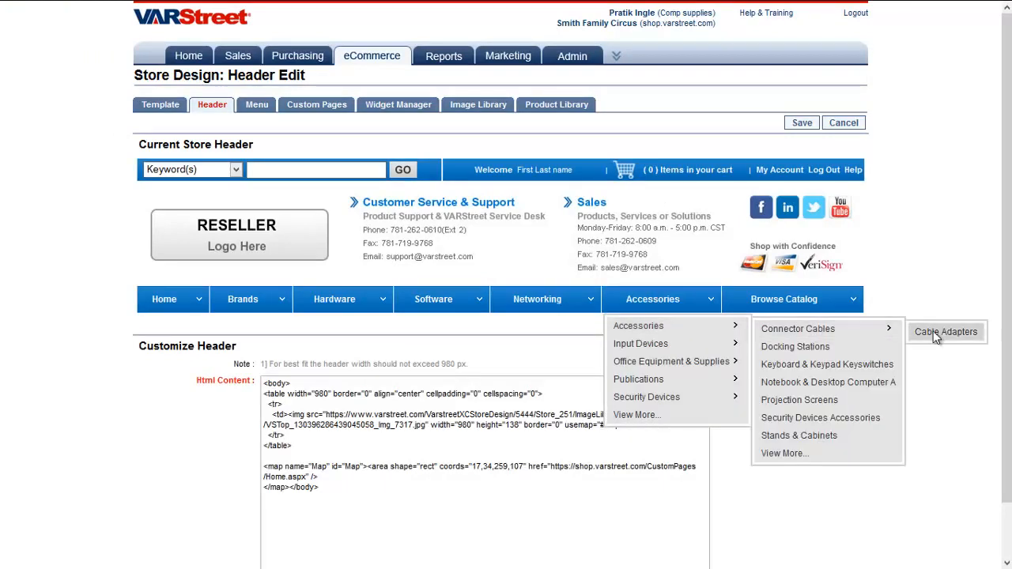
- Look over the store's custom page list and the widget library with its selectable widget types
{"action": "left_click", "coordinate": [311, 111]}
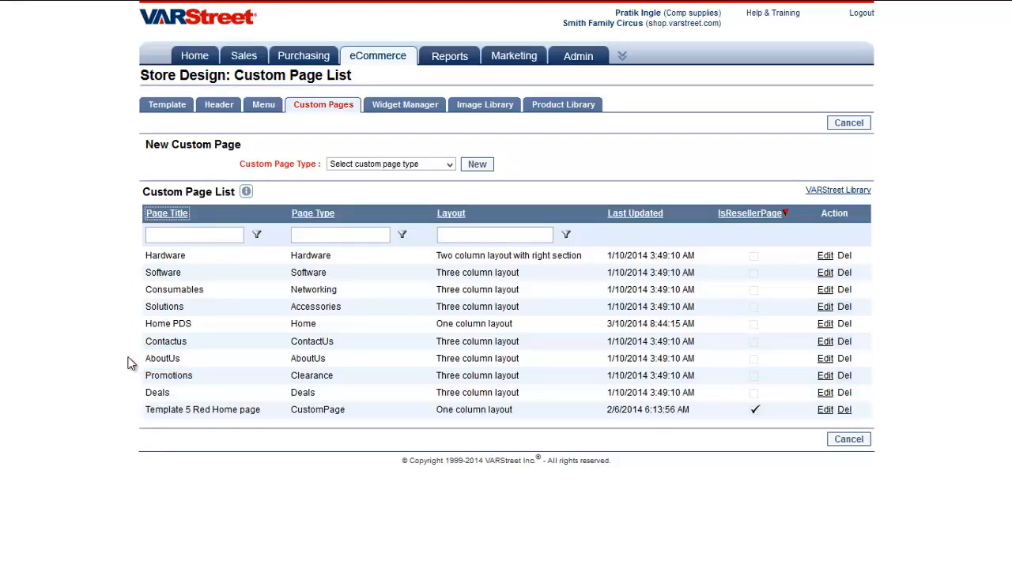
{"action": "left_click", "coordinate": [389, 111]}
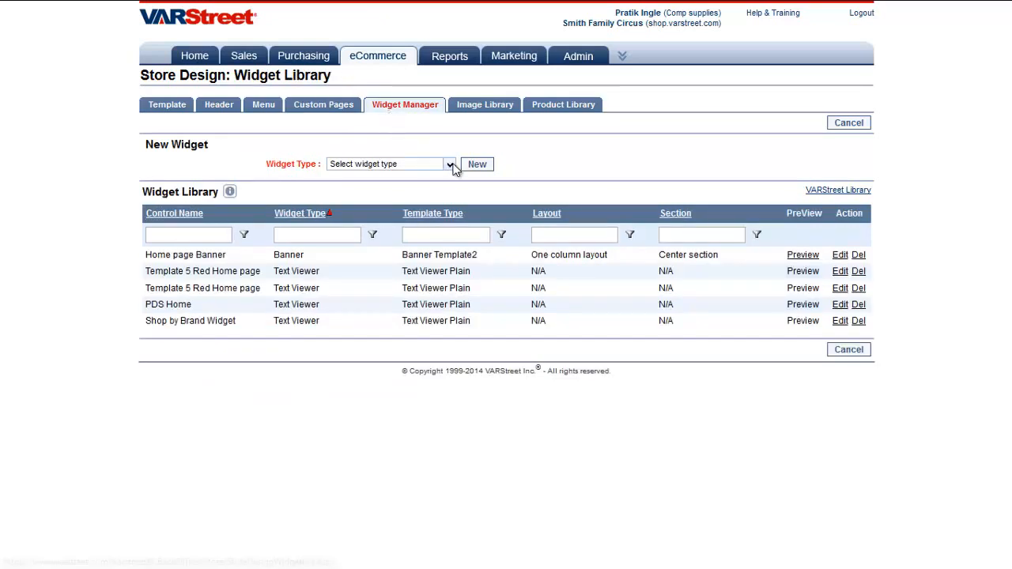
{"action": "left_click", "coordinate": [449, 165]}
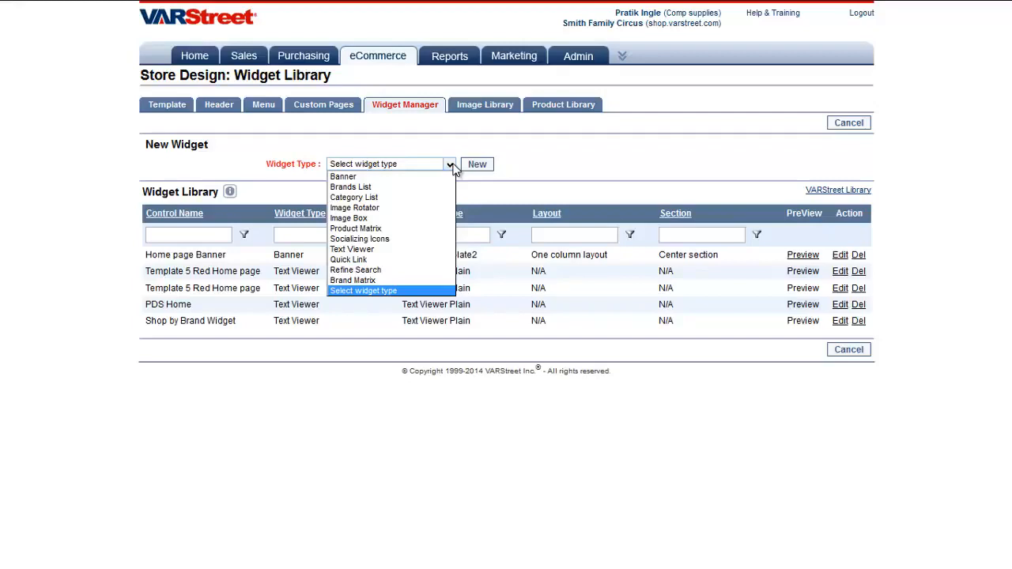
{"action": "left_click", "coordinate": [516, 177]}
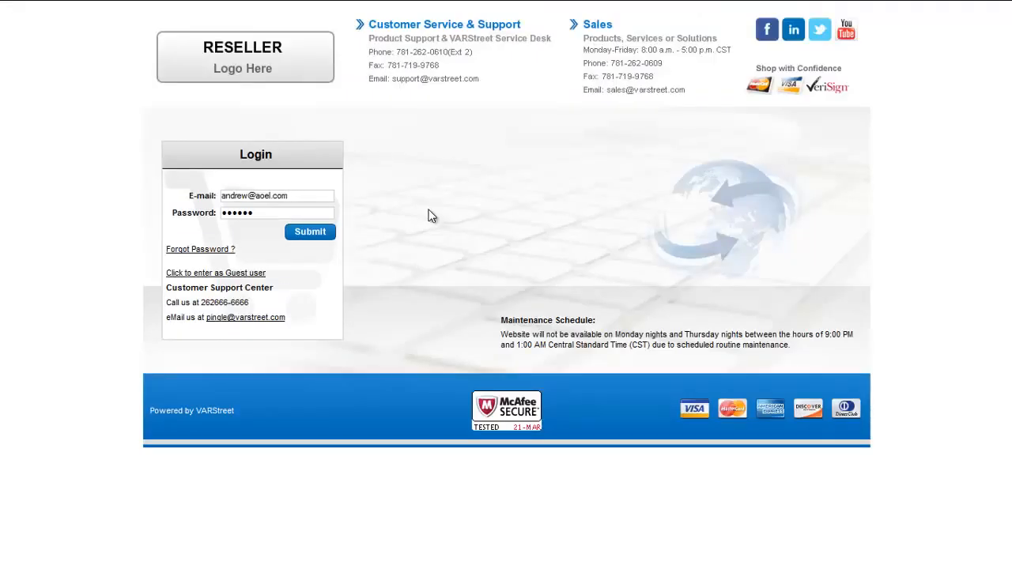
- Sign in to the storefront with the prefilled credentials and look through the home page's categories and product tiles
{"action": "left_click", "coordinate": [312, 233]}
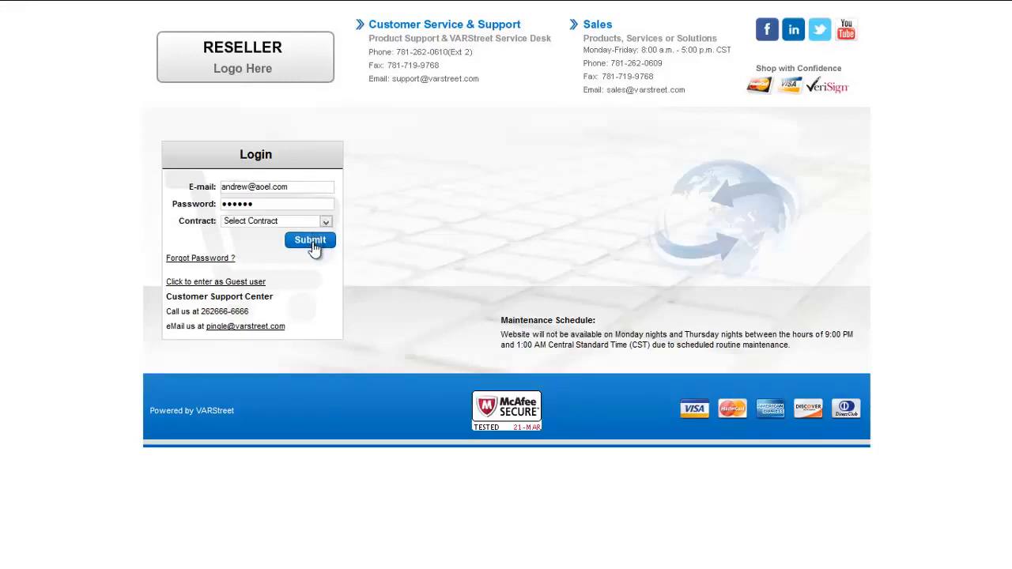
{"action": "left_click", "coordinate": [313, 242]}
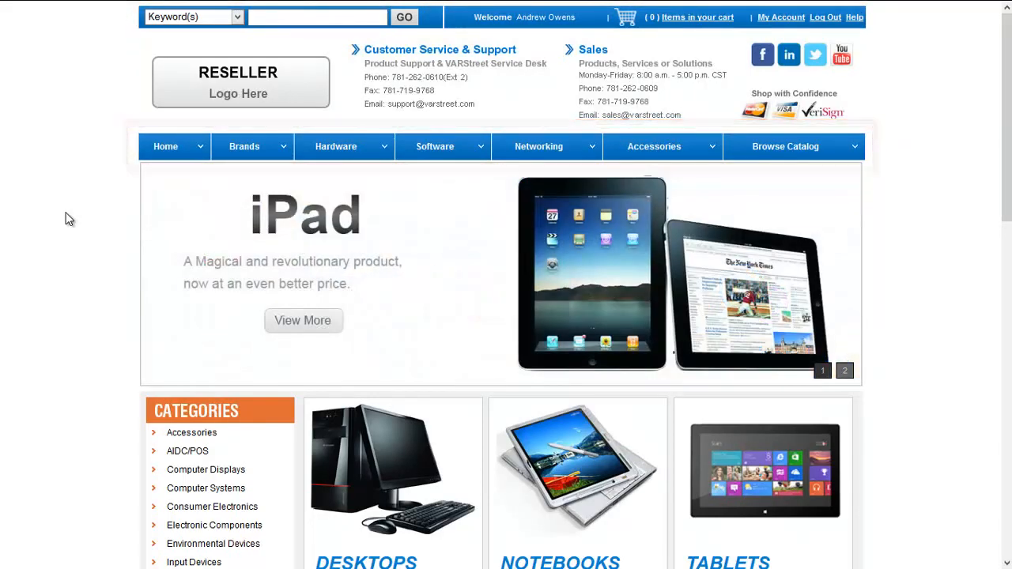
{"action": "scroll", "coordinate": [67, 219], "scroll_direction": "down", "scroll_amount": 5}
{"action": "scroll", "coordinate": [67, 219], "scroll_direction": "up", "scroll_amount": 1}
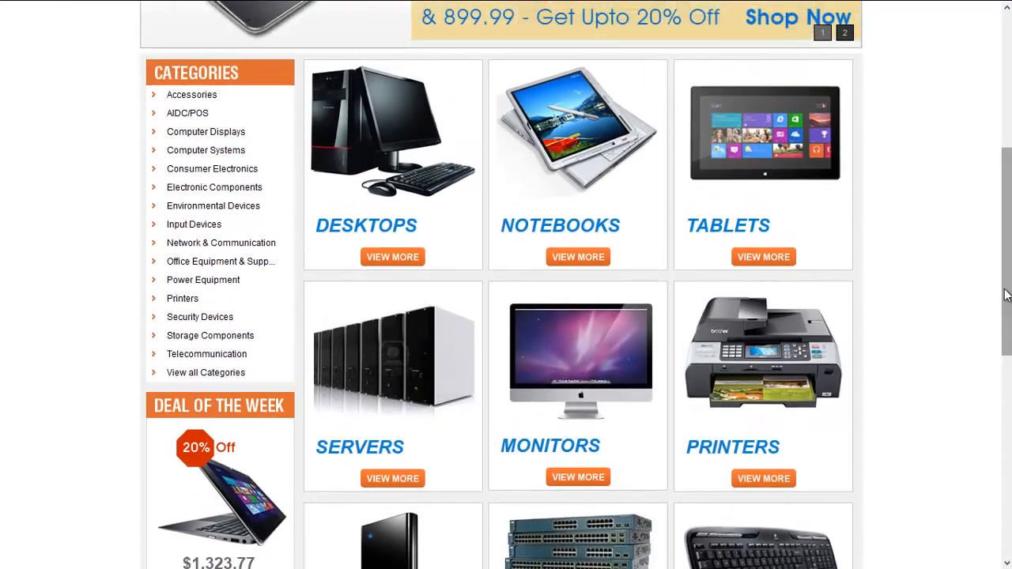
{"action": "left_click_drag", "start_coordinate": [1005, 294], "coordinate": [1007, 309]}
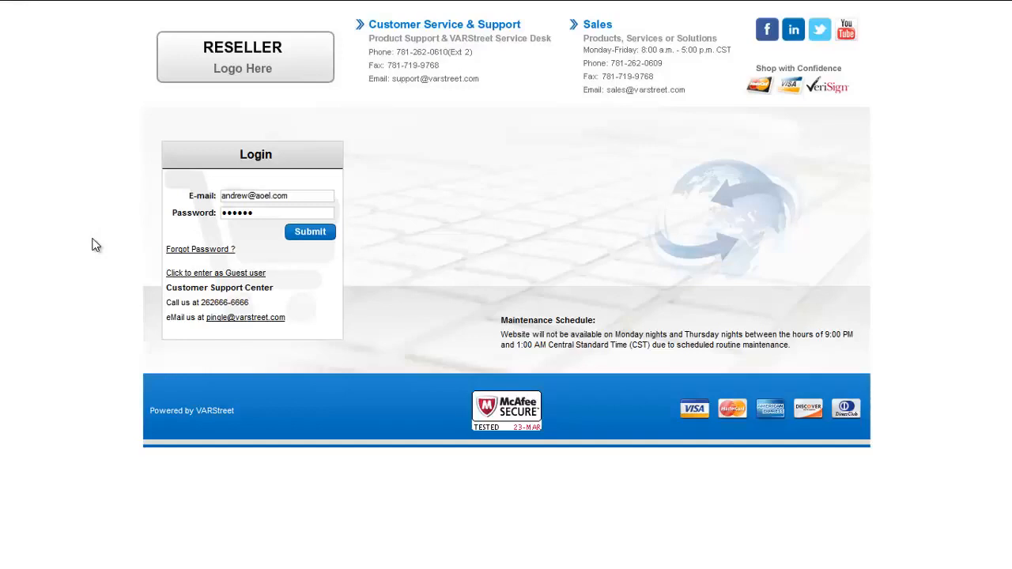
- Sign in to the storefront again and search the products by keyword for monitors
{"action": "left_click", "coordinate": [302, 237]}
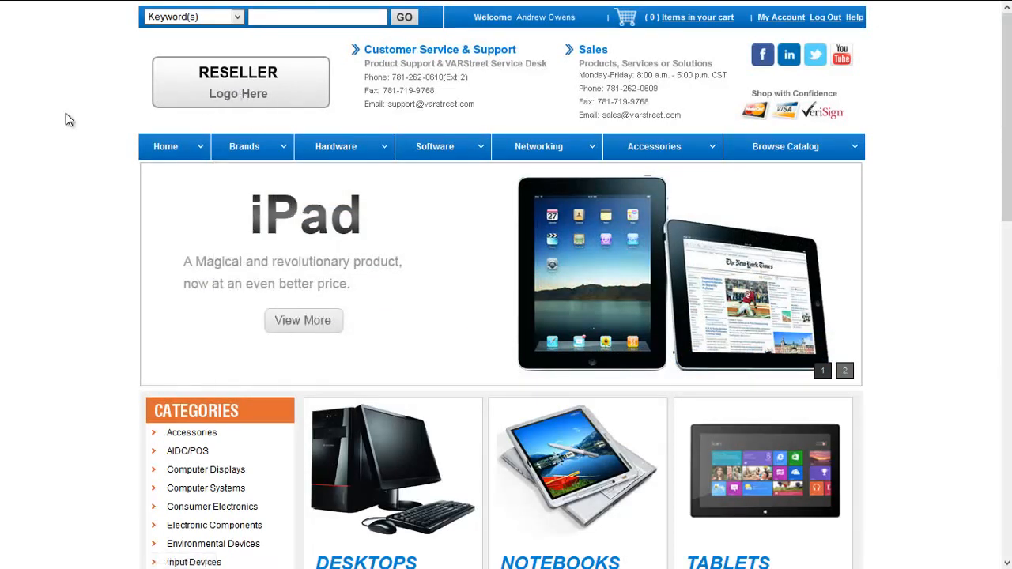
{"action": "left_click", "coordinate": [237, 17]}
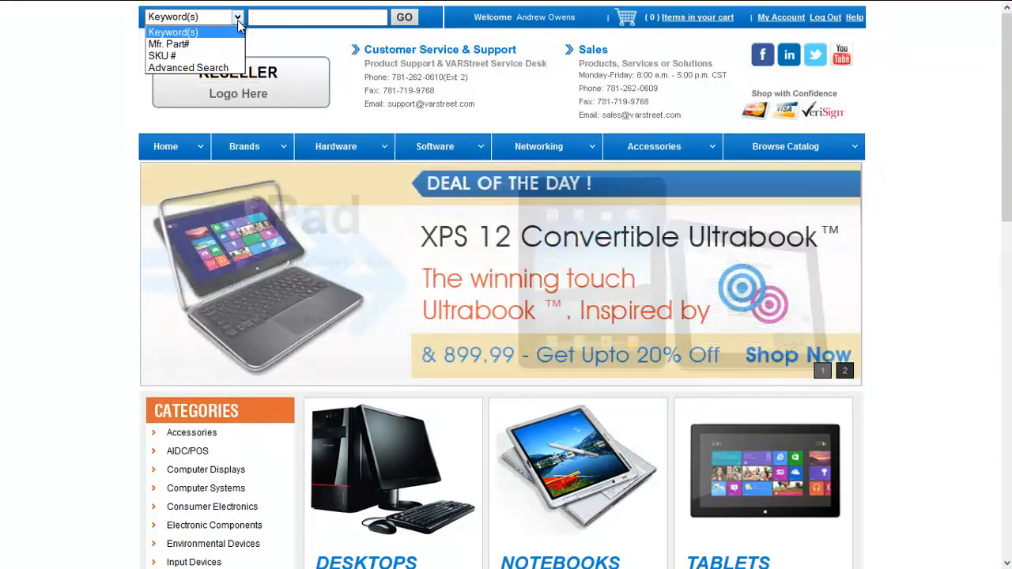
{"action": "left_click", "coordinate": [239, 26]}
{"action": "left_click", "coordinate": [270, 22]}
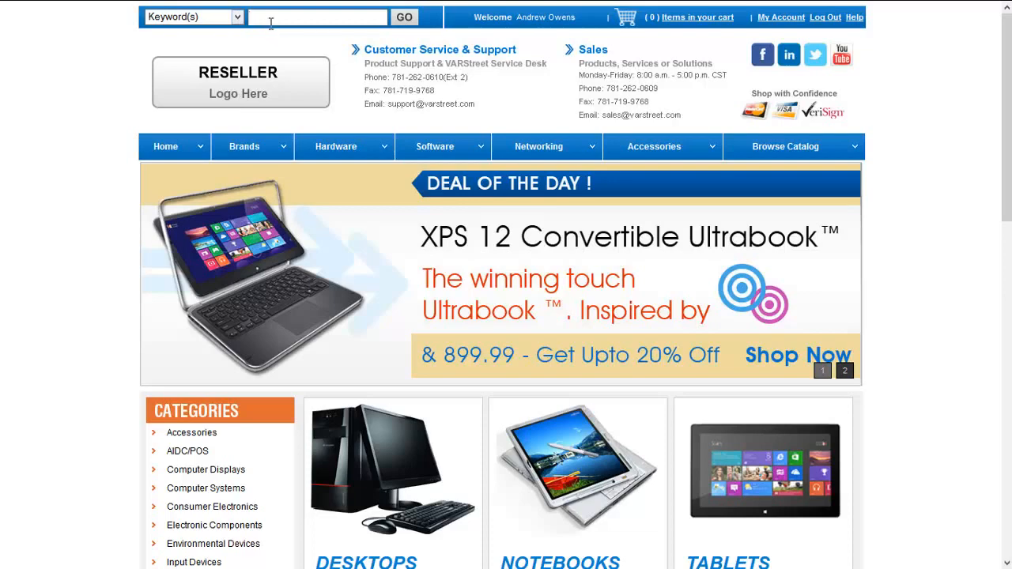
{"action": "type", "text": "moni"}
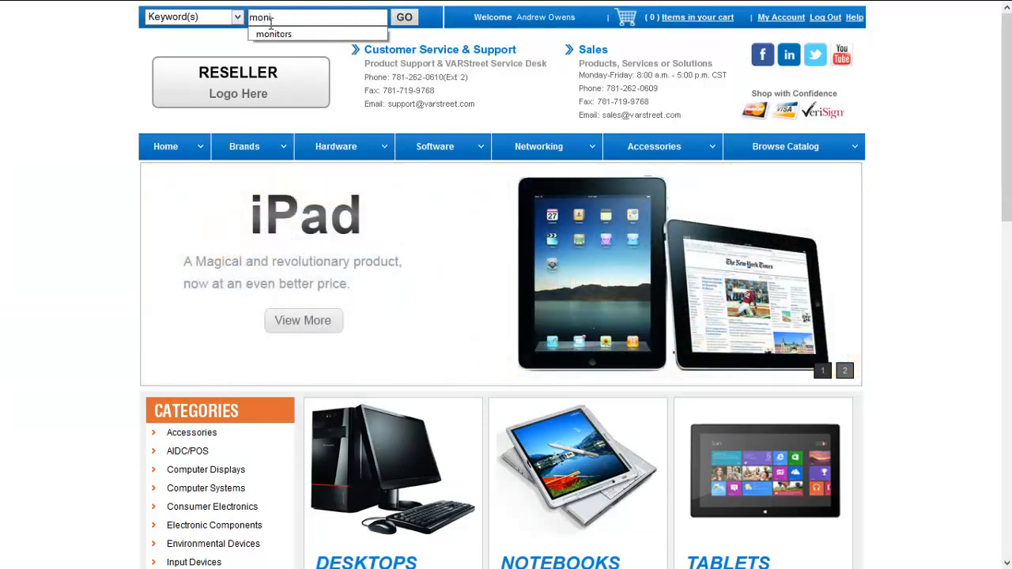
{"action": "left_click", "coordinate": [273, 34]}
{"action": "left_click", "coordinate": [404, 17]}
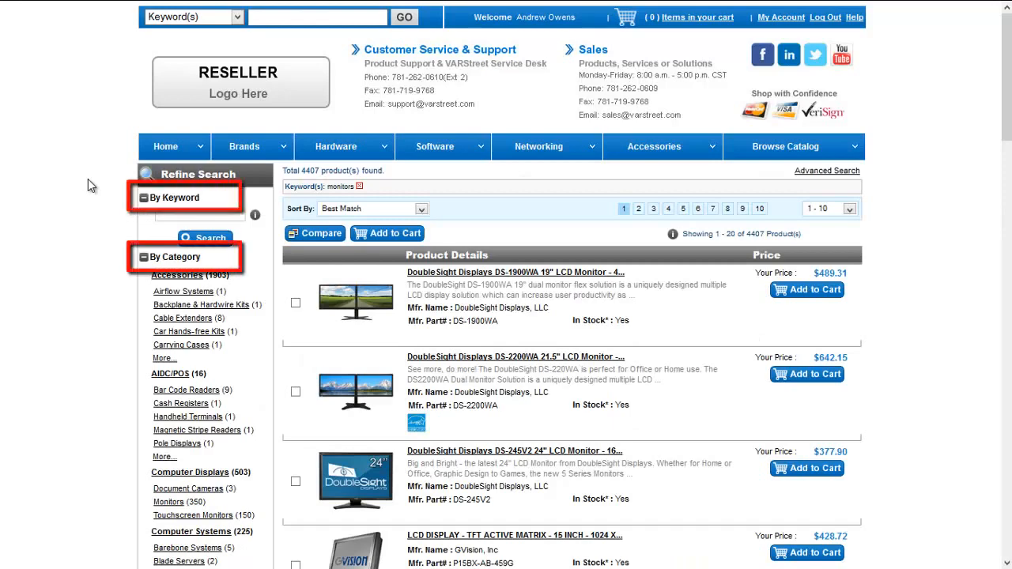
- Look through the search results and refinement filters, and narrow the results to the Monitors subcategory under Computer Displays
{"action": "scroll", "coordinate": [88, 180], "scroll_direction": "down", "scroll_amount": 15}
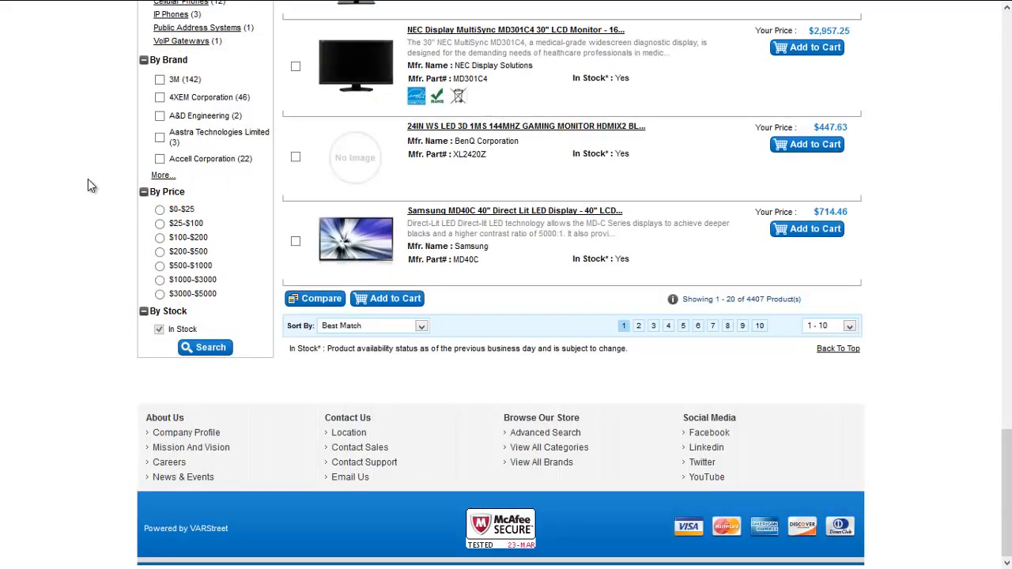
{"action": "scroll", "coordinate": [88, 179], "scroll_direction": "up", "scroll_amount": 12}
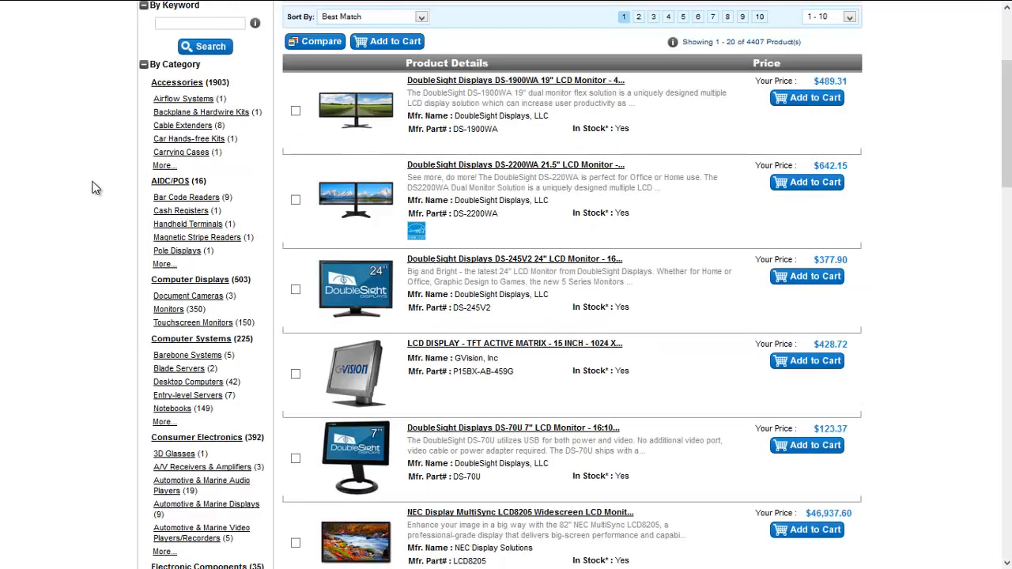
{"action": "left_click", "coordinate": [169, 309]}
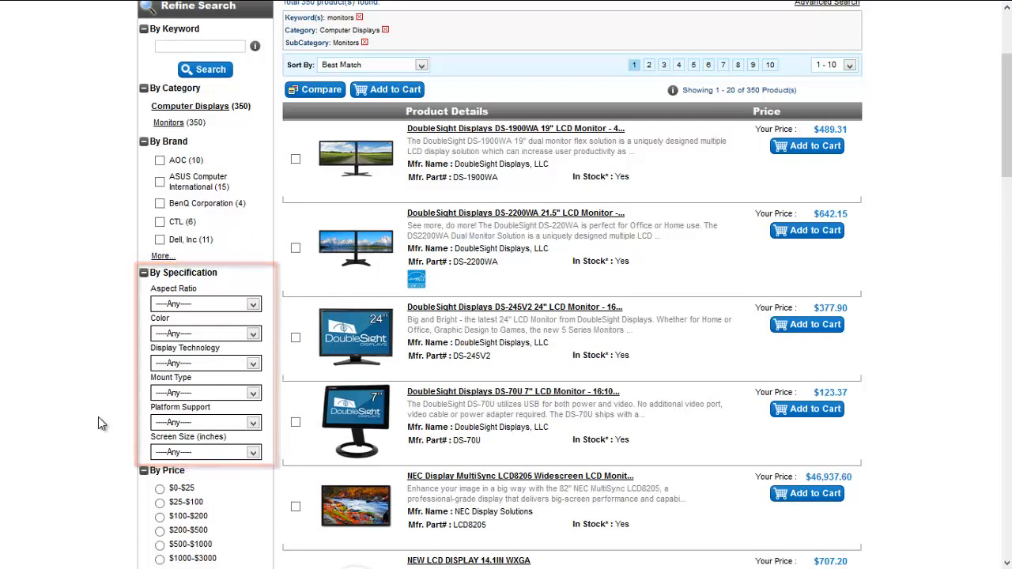
- Open the DoubleSight Displays DS-2200WA monitor and view its overview, technical specs, gallery, similar products, related products and suggestions
{"action": "left_click", "coordinate": [439, 213]}
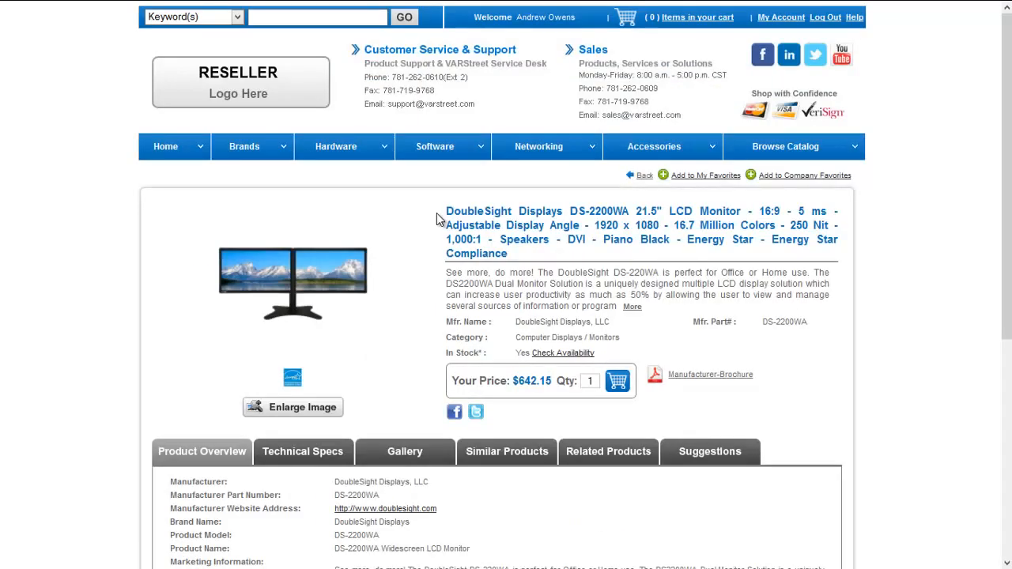
{"action": "scroll", "coordinate": [436, 219], "scroll_direction": "down", "scroll_amount": 2}
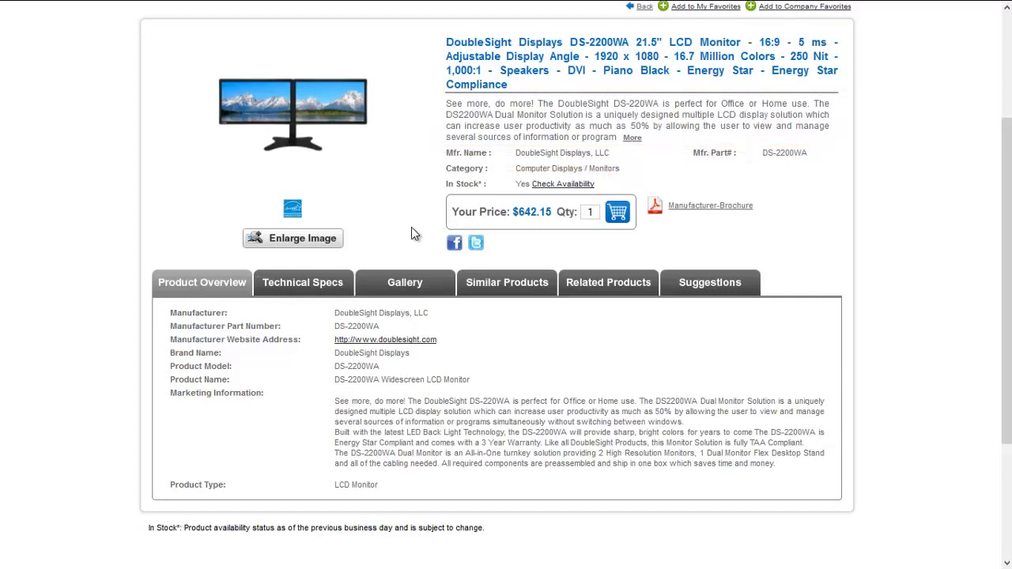
{"action": "left_click", "coordinate": [282, 283]}
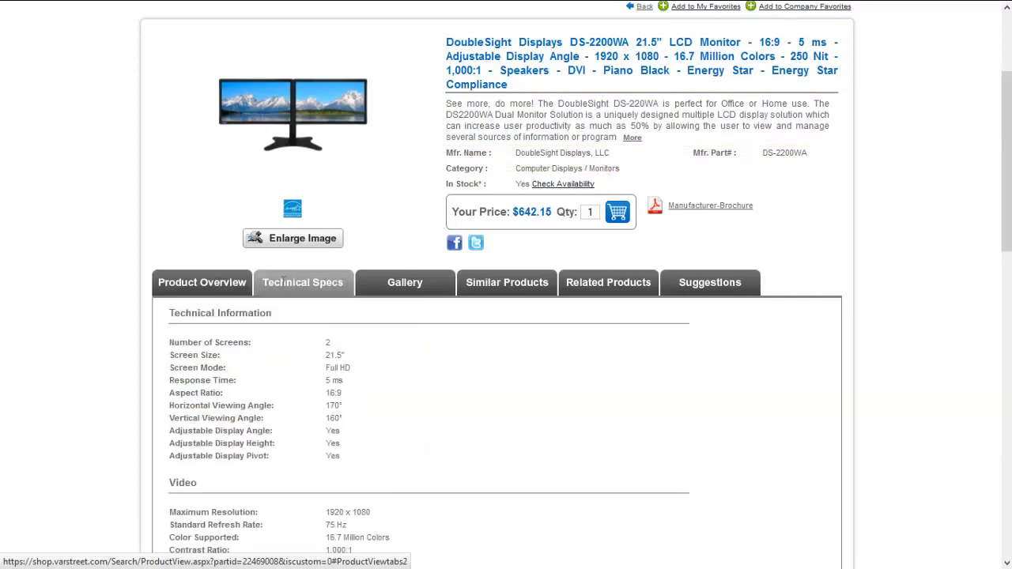
{"action": "scroll", "coordinate": [284, 289], "scroll_direction": "down", "scroll_amount": 3}
{"action": "left_click", "coordinate": [400, 29]}
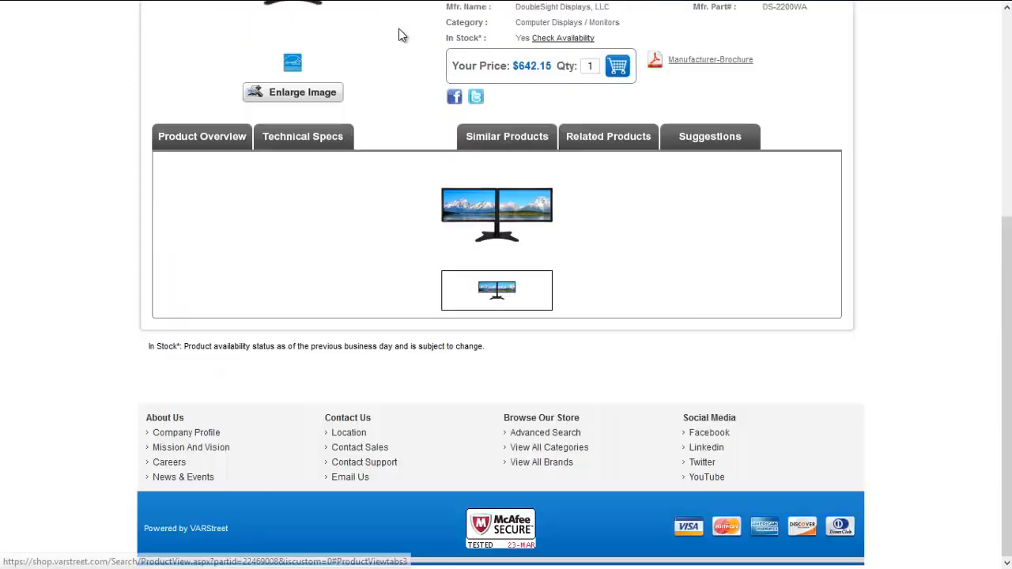
{"action": "left_click", "coordinate": [486, 139]}
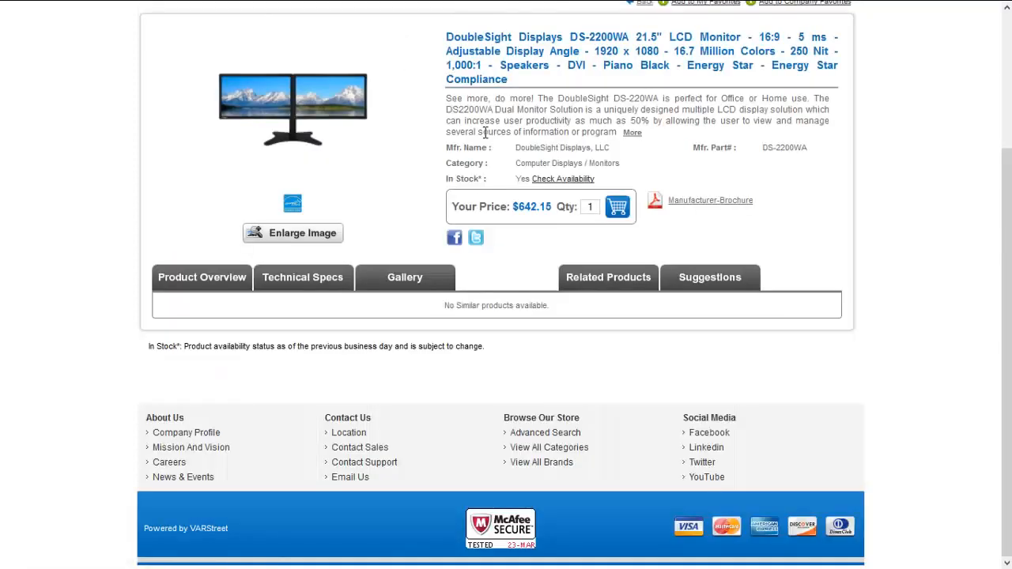
{"action": "left_click", "coordinate": [598, 270]}
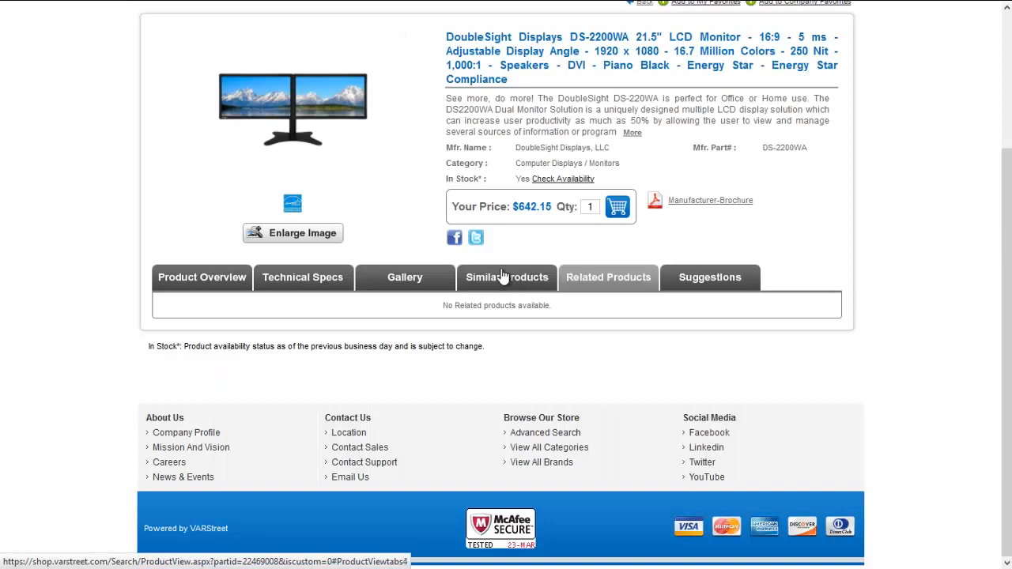
{"action": "left_click", "coordinate": [711, 275]}
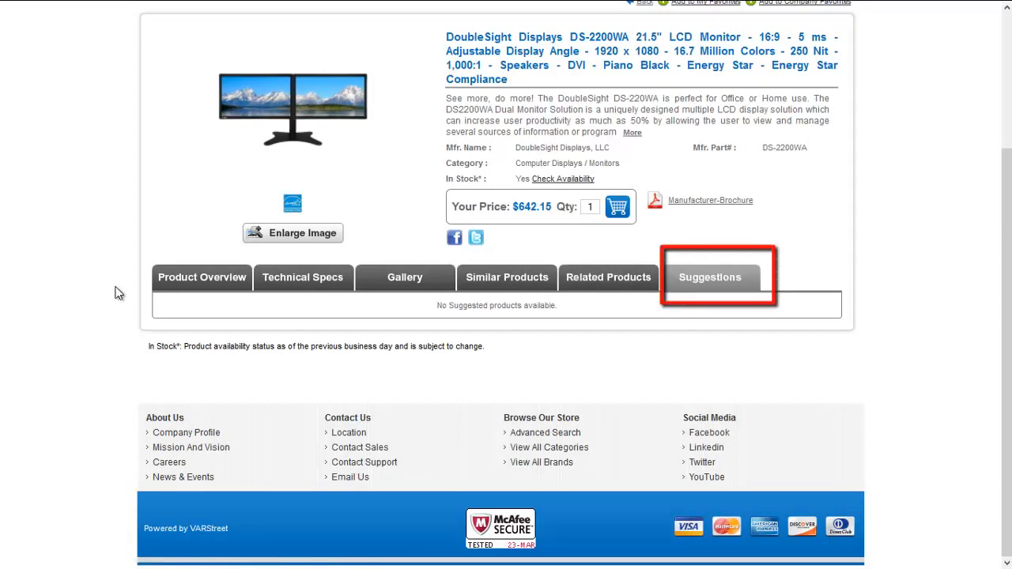
- Return to the monitor search results and compare the DoubleSight DS-245V2 with the NEC MultiSync LCD8205
{"action": "scroll", "coordinate": [116, 296], "scroll_direction": "up", "scroll_amount": 3}
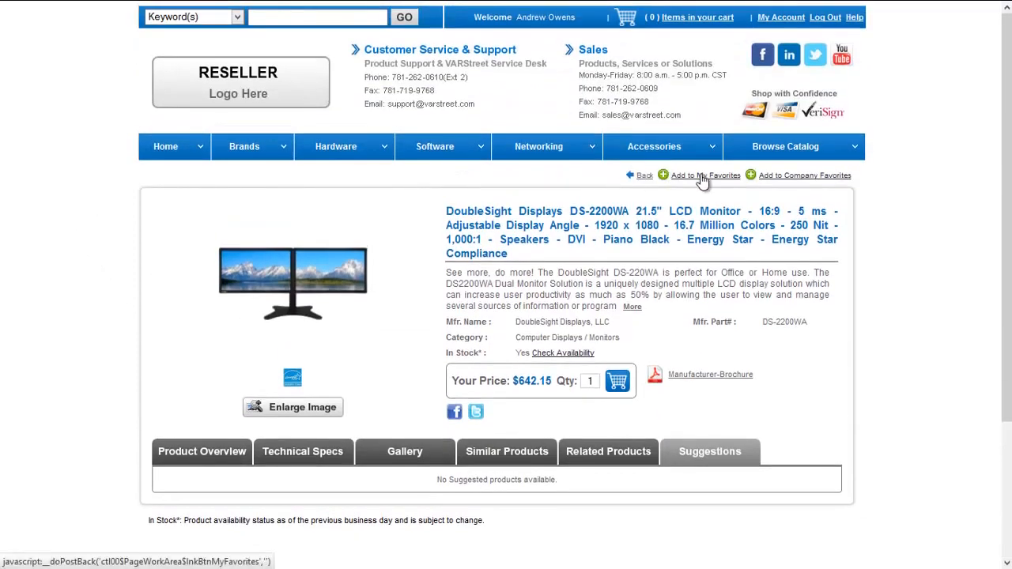
{"action": "left_click", "coordinate": [642, 177]}
{"action": "left_click", "coordinate": [295, 338]}
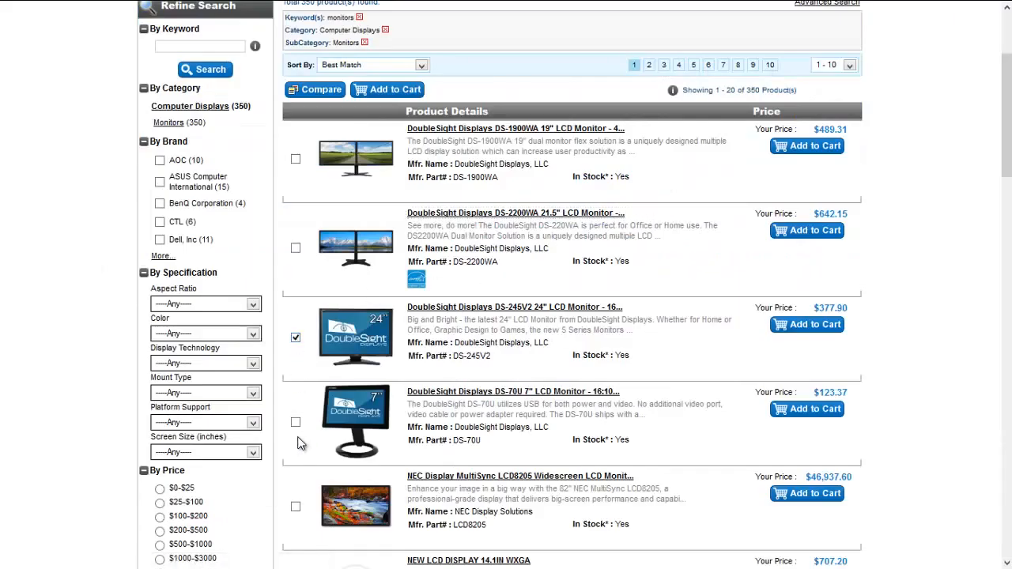
{"action": "left_click", "coordinate": [296, 506]}
{"action": "left_click", "coordinate": [309, 90]}
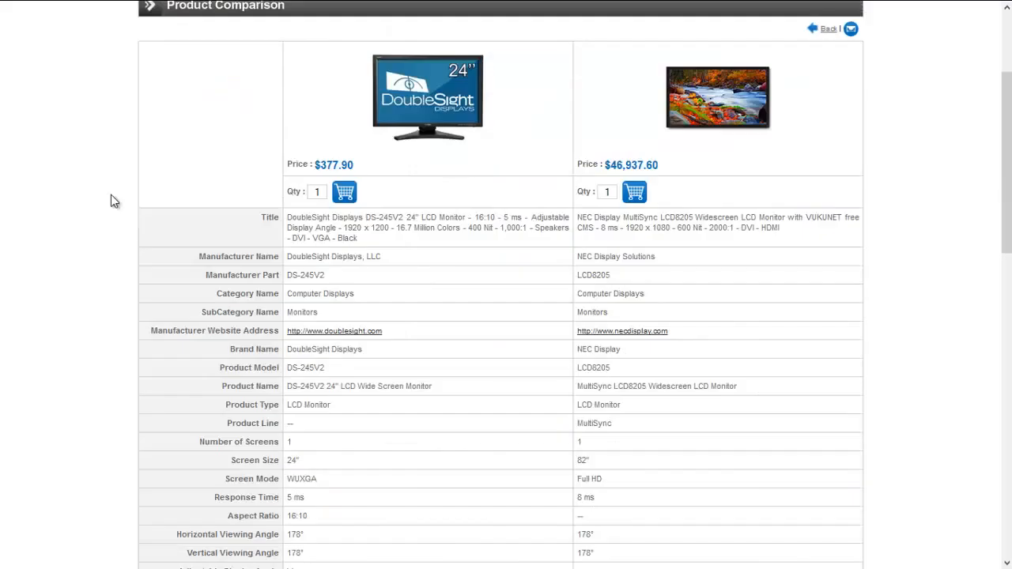
- Return from the comparison to the search results, add the selected monitors to the cart and open the cart
{"action": "scroll", "coordinate": [355, 208], "scroll_direction": "up", "scroll_amount": 5}
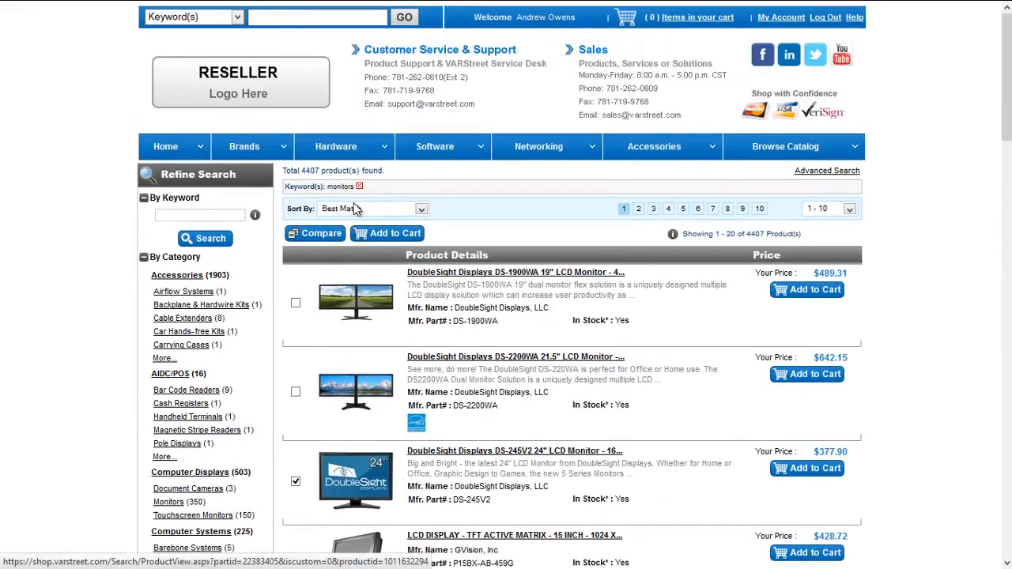
{"action": "left_click", "coordinate": [390, 237]}
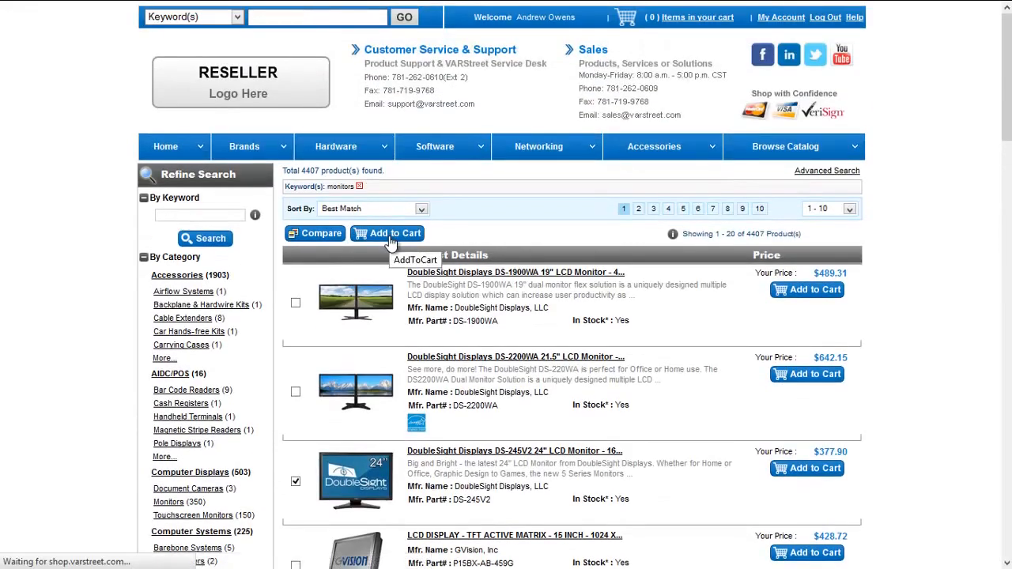
{"action": "left_click", "coordinate": [701, 21]}
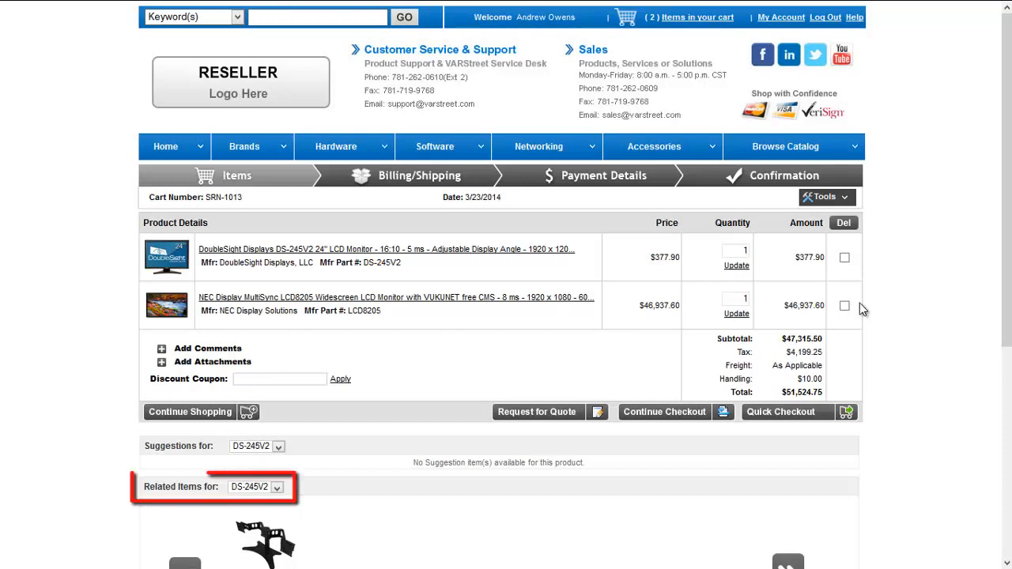
- Go through the cart's billing and shipping details and set the payment method to Company PO
{"action": "left_click", "coordinate": [424, 175]}
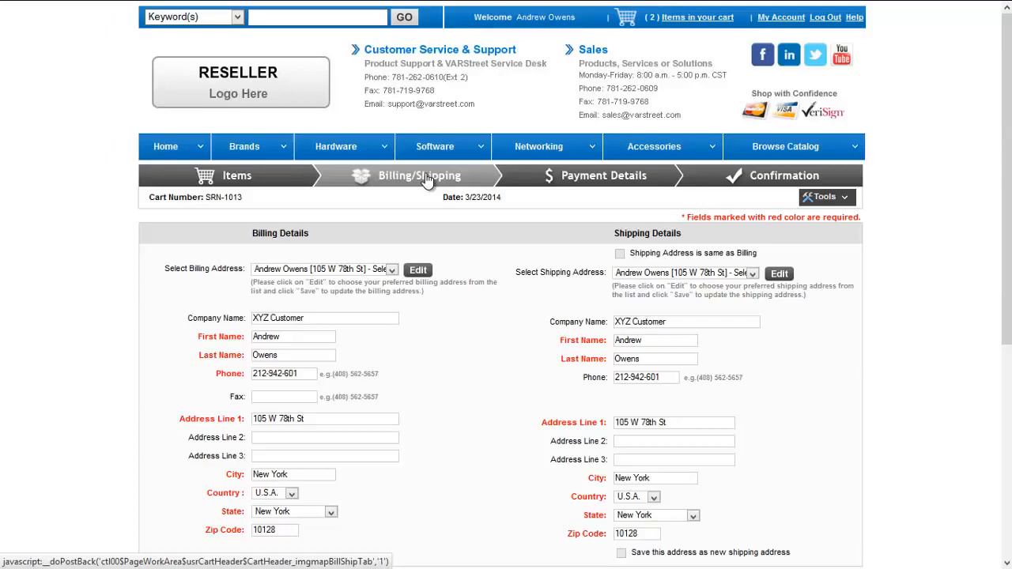
{"action": "left_click", "coordinate": [547, 184]}
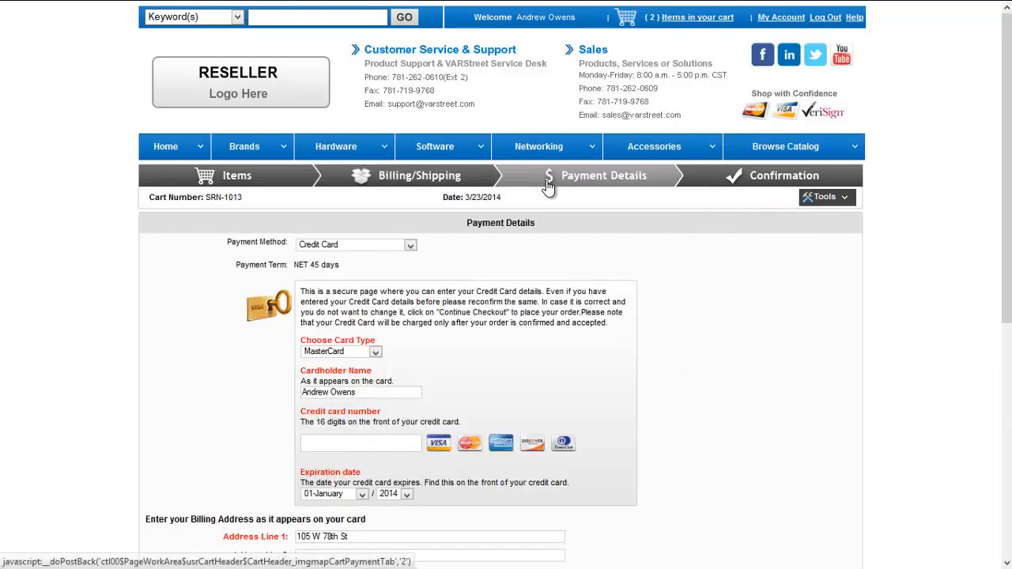
{"action": "left_click", "coordinate": [410, 245]}
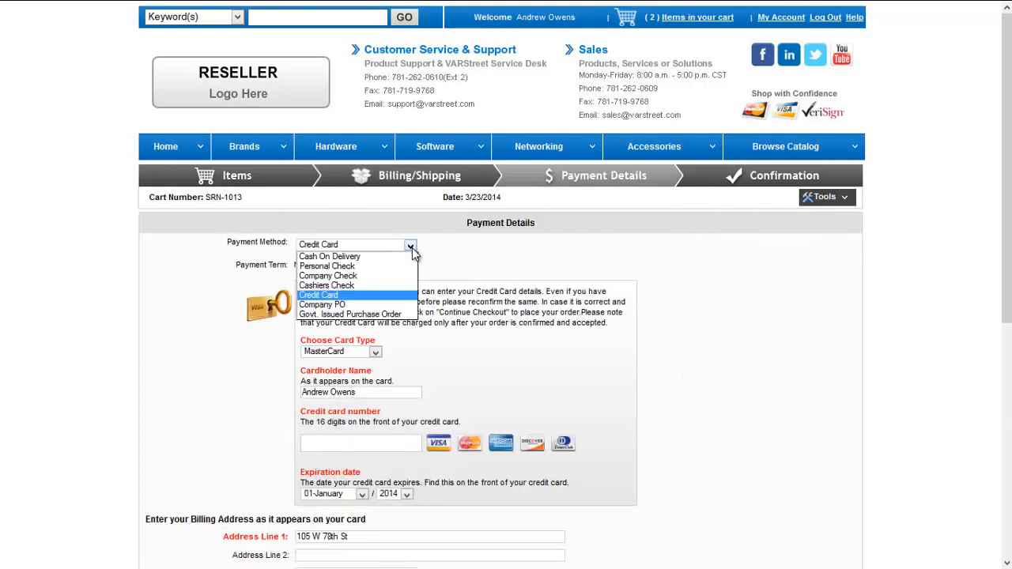
{"action": "left_click", "coordinate": [363, 307]}
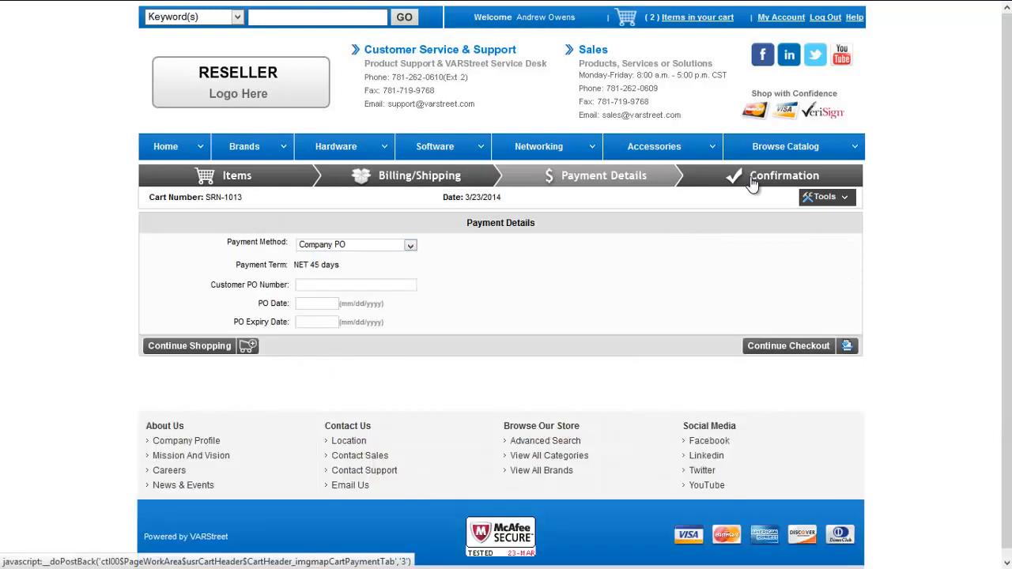
- Review the order preview and the cart tools, and submit the order
{"action": "left_click", "coordinate": [751, 182]}
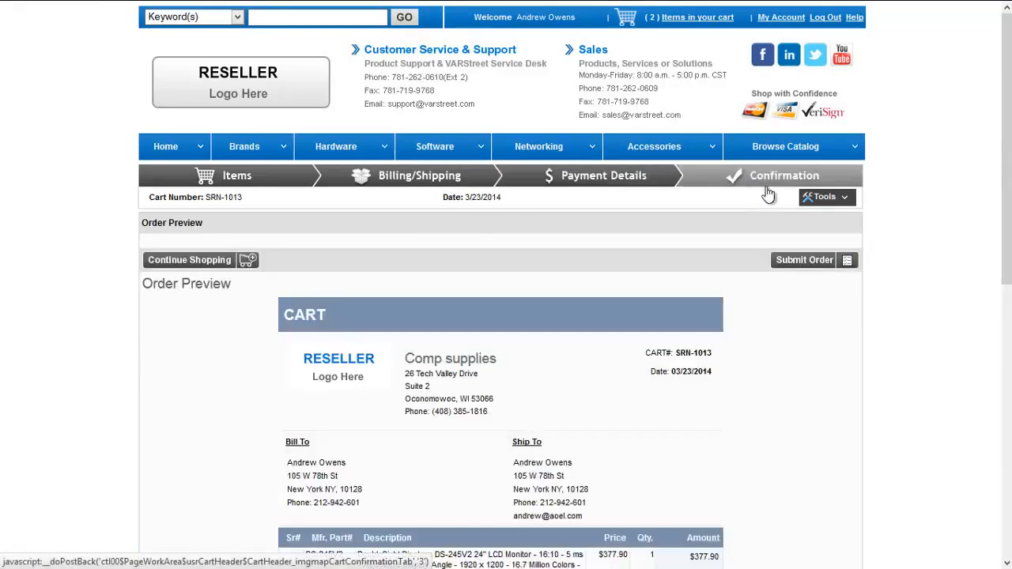
{"action": "left_click", "coordinate": [825, 200]}
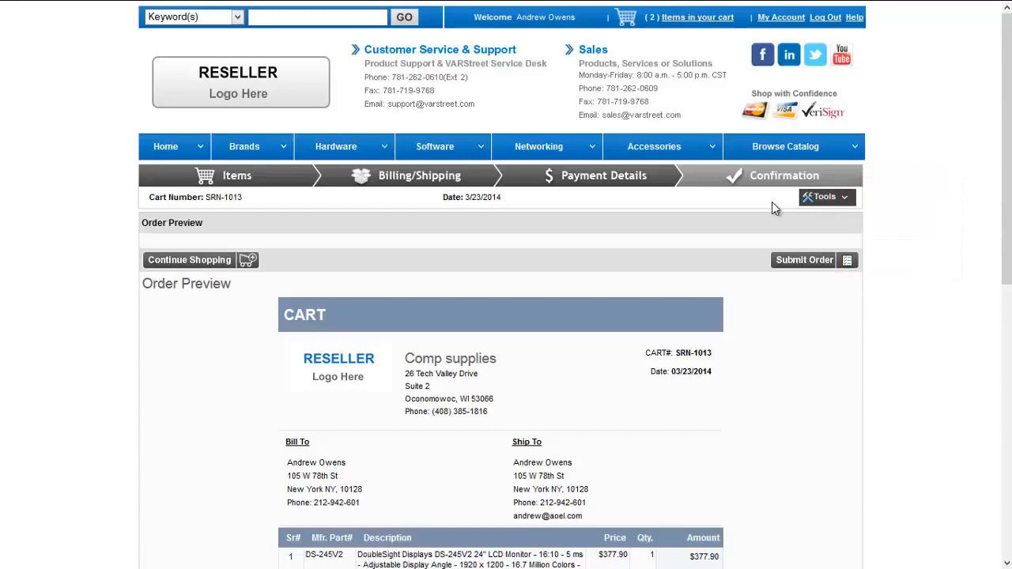
{"action": "left_click", "coordinate": [845, 264]}
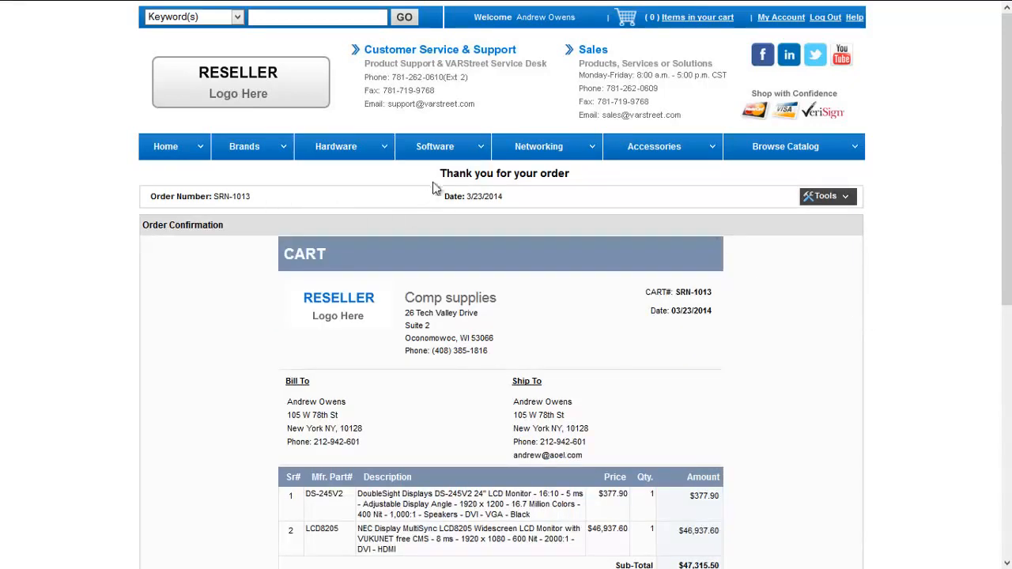
{"action": "left_click_drag", "start_coordinate": [439, 175], "coordinate": [578, 176]}
{"action": "left_click", "coordinate": [577, 176]}
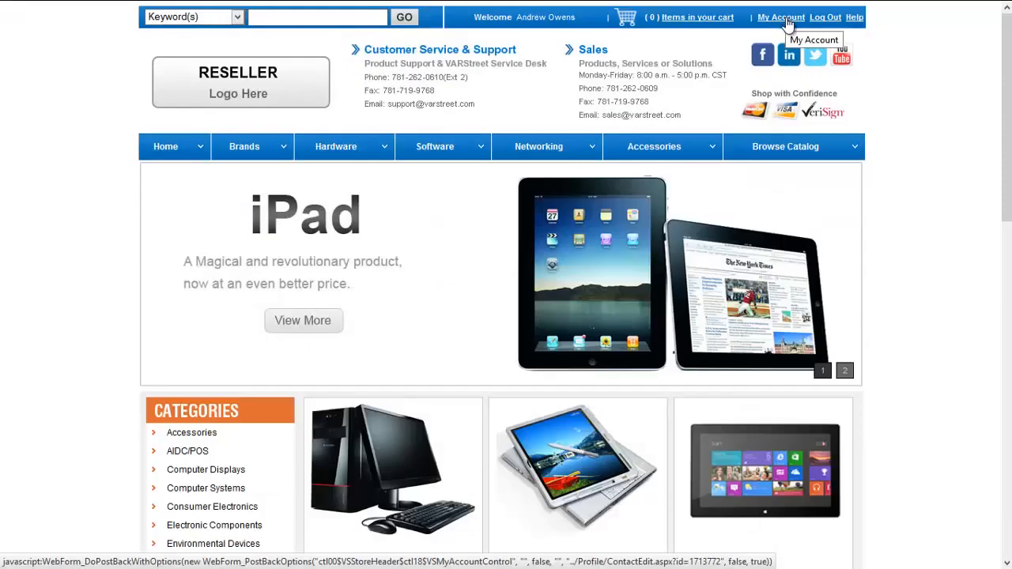
- Open the customer account's profile and dashboard, and view the carts, quotes and orders lists
{"action": "left_click", "coordinate": [786, 19]}
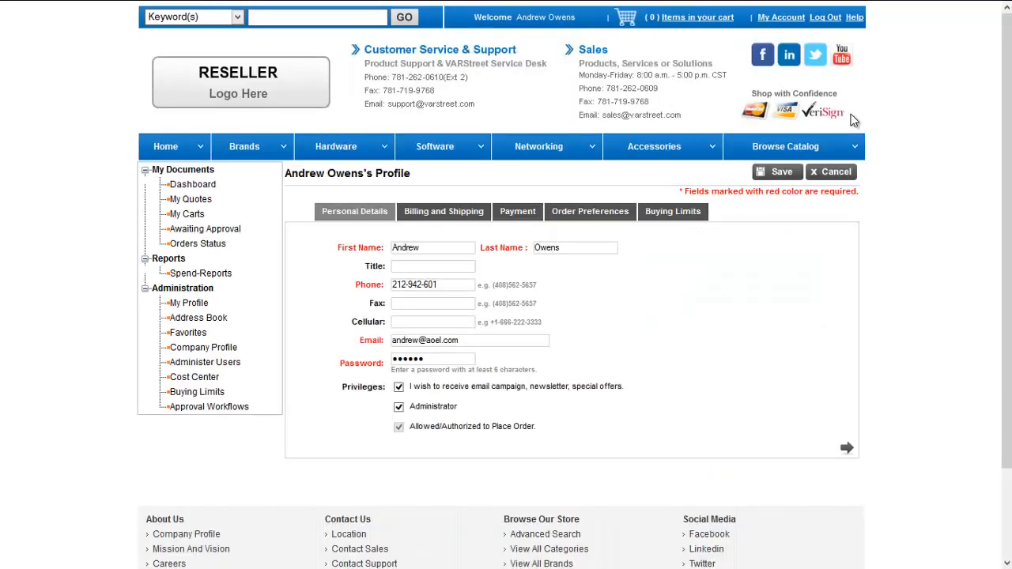
{"action": "left_click", "coordinate": [207, 191]}
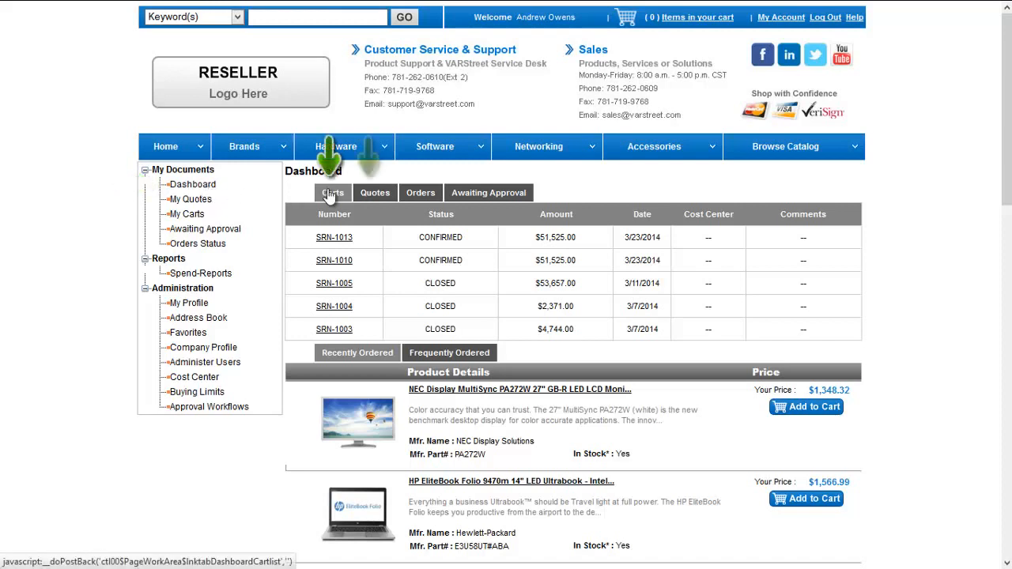
{"action": "left_click", "coordinate": [376, 195]}
{"action": "left_click", "coordinate": [418, 197]}
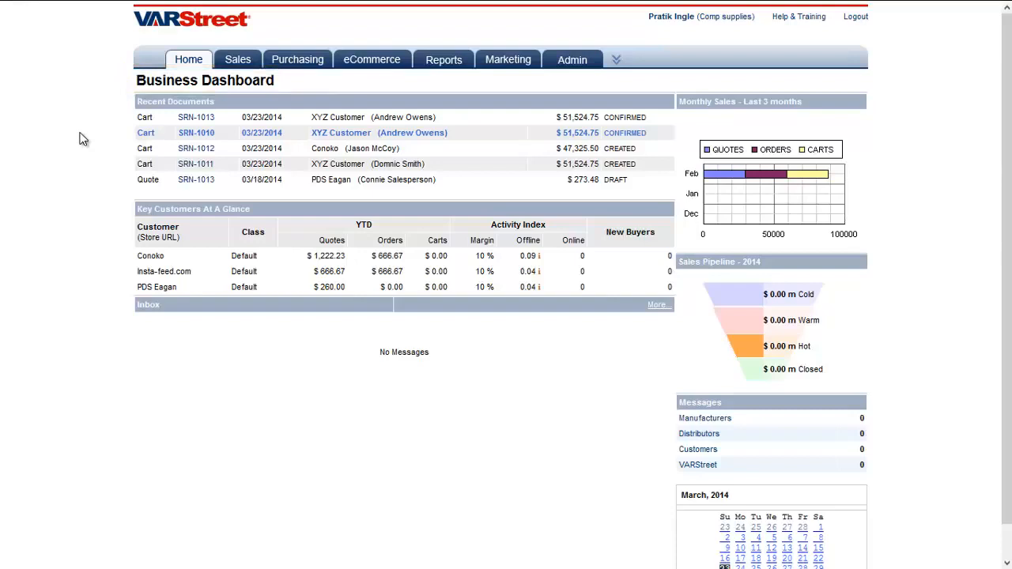
- Switch to the VARStreet back office, view all transactions, and open the highlighted confirmed XYZ Customer cart from the eCommerce shopping carts
{"action": "mouse_move", "coordinate": [189, 62]}
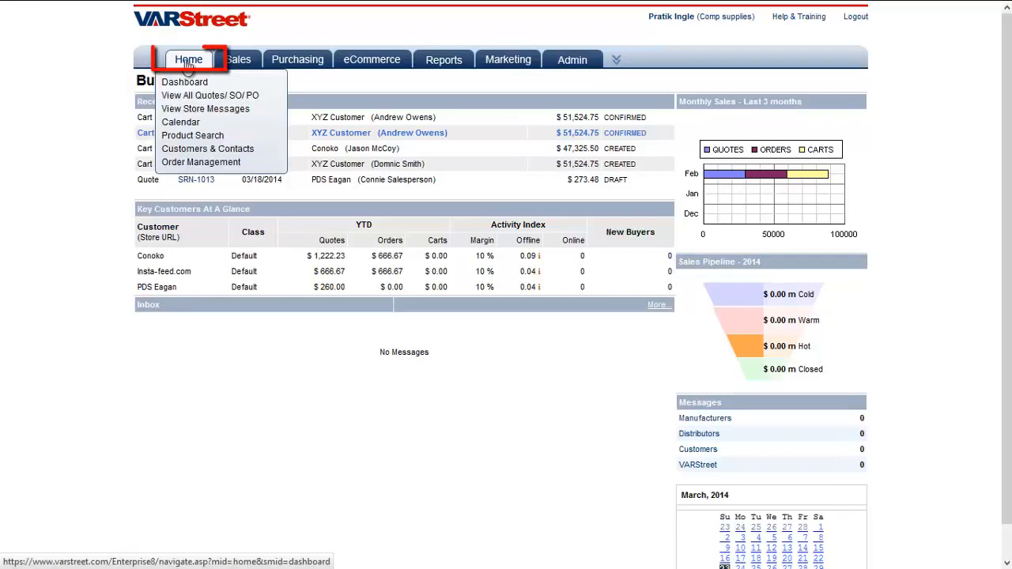
{"action": "left_click", "coordinate": [196, 101]}
{"action": "mouse_move", "coordinate": [366, 71]}
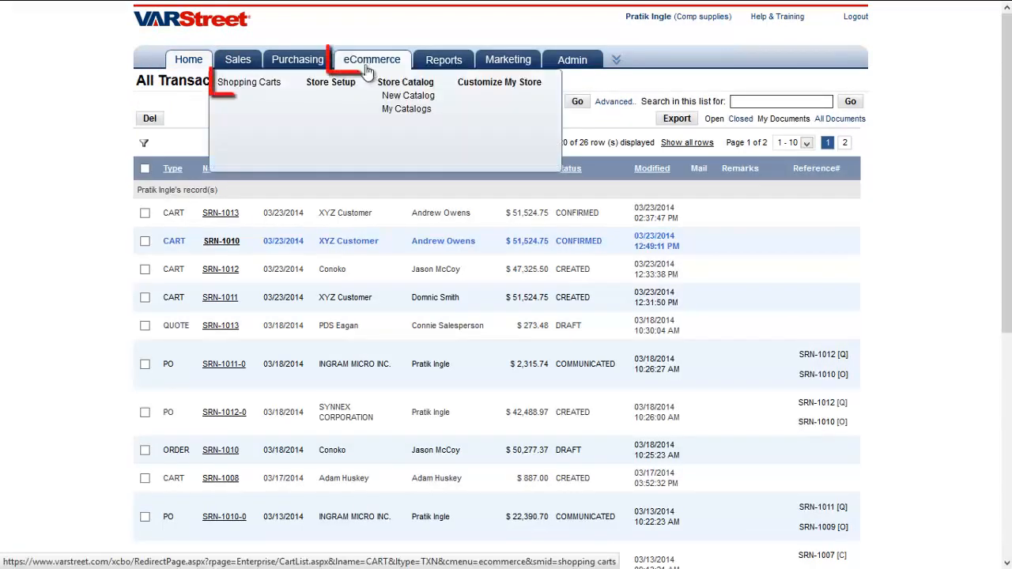
{"action": "left_click", "coordinate": [266, 86]}
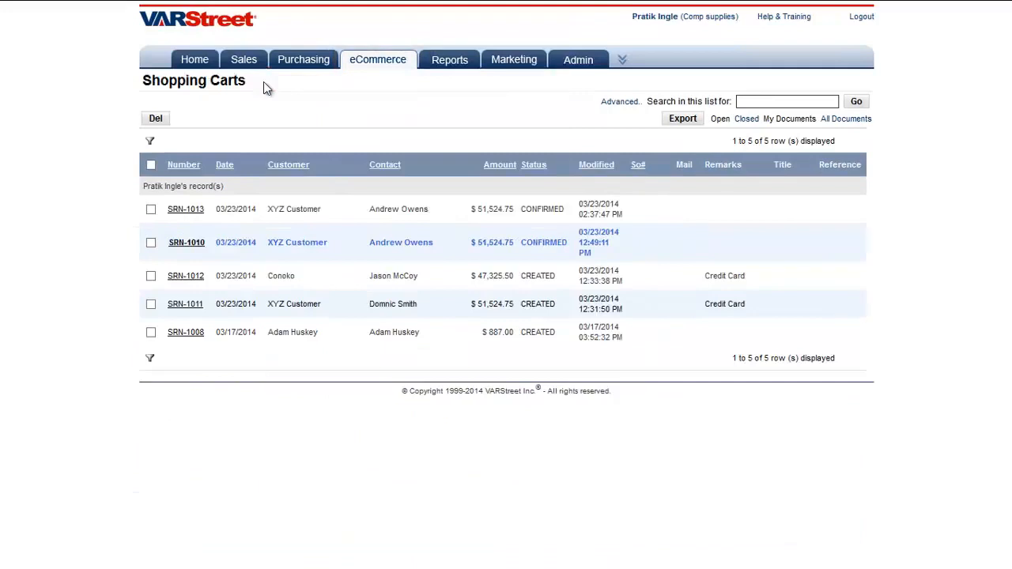
{"action": "left_click", "coordinate": [193, 244]}
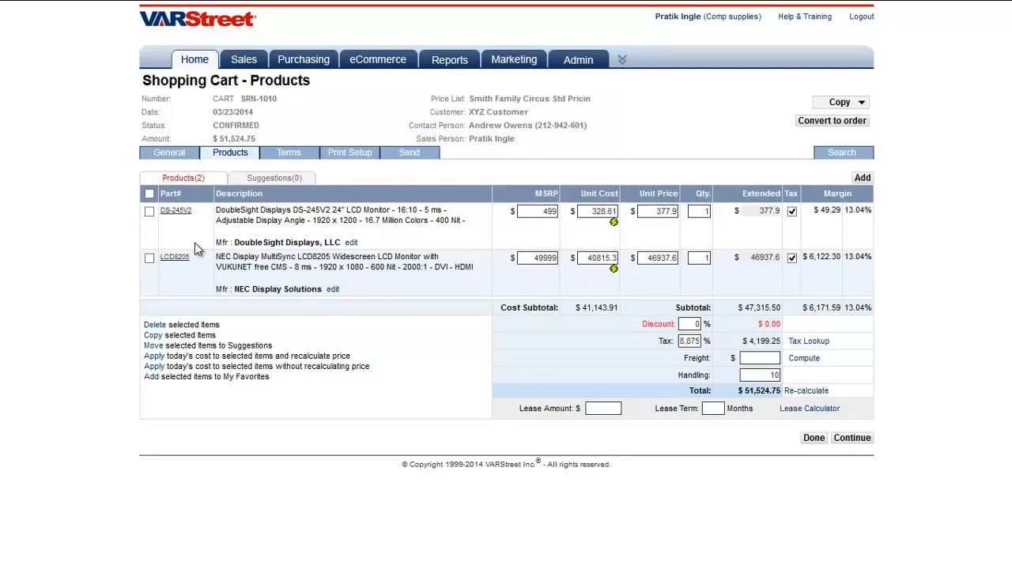
- Convert the shopping cart to a sales order, assigning it to the cart's current salesperson
{"action": "left_click", "coordinate": [806, 121]}
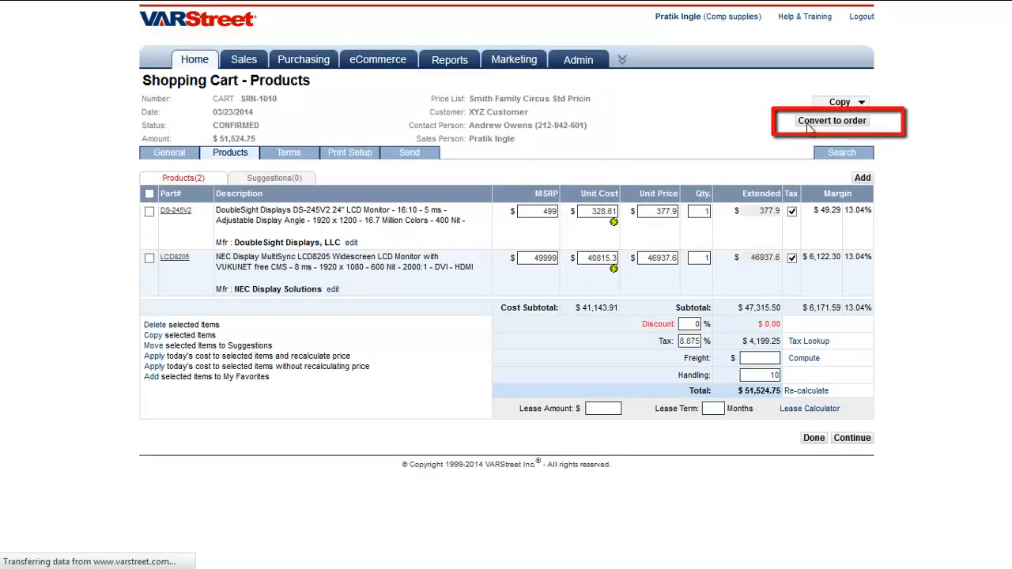
{"action": "left_click", "coordinate": [506, 100]}
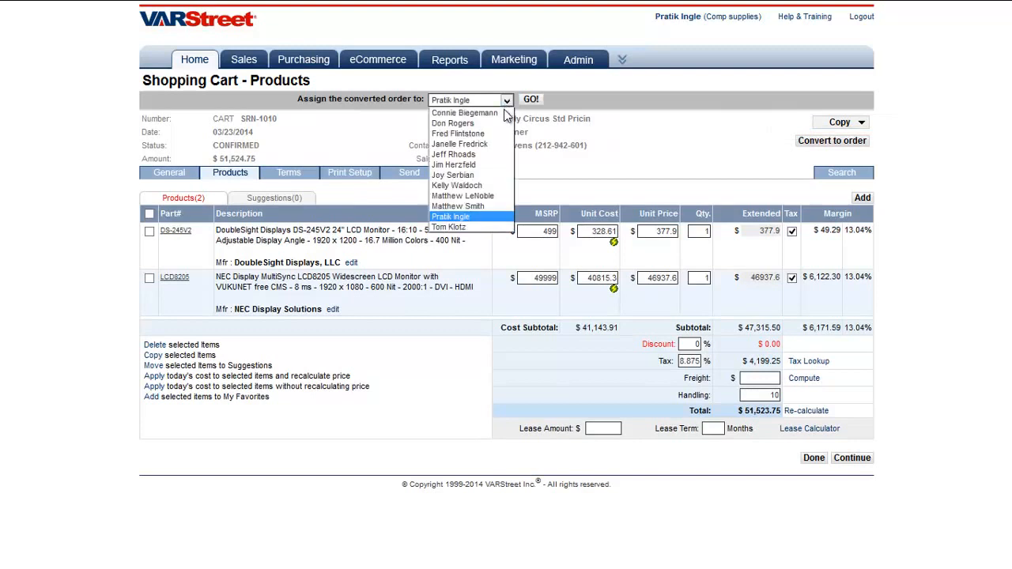
{"action": "left_click", "coordinate": [467, 215]}
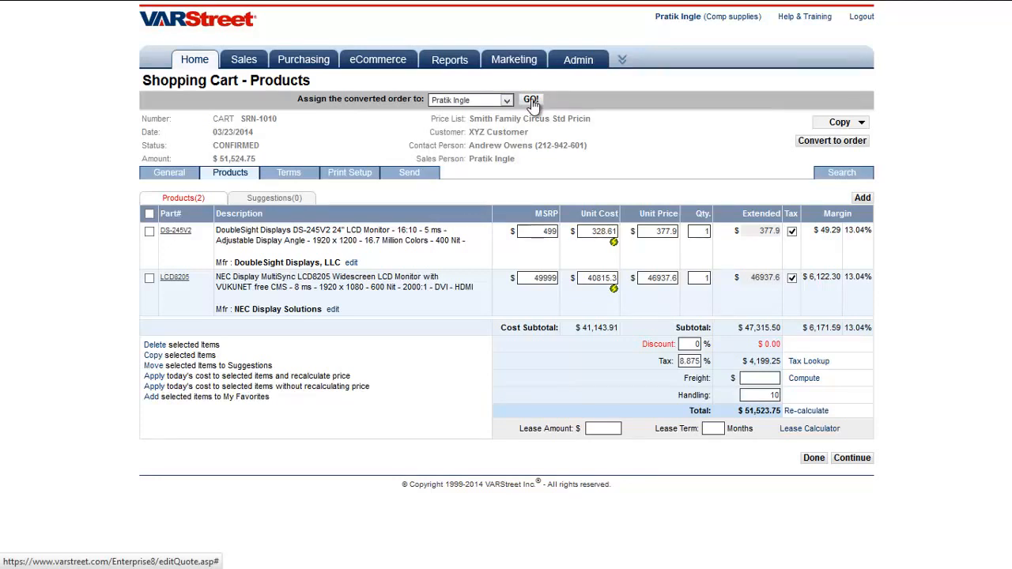
{"action": "left_click", "coordinate": [531, 104]}
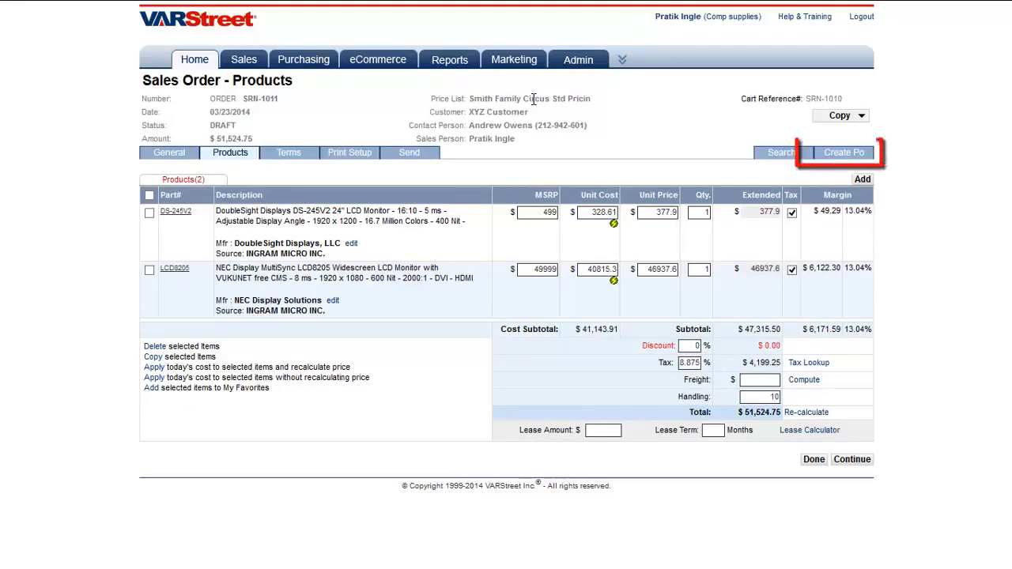
- Start purchase order creation from the sales order, set the LCD8205 vendor to Synnex corporation, and run the live lookup for DS-245V2
{"action": "left_click", "coordinate": [827, 155]}
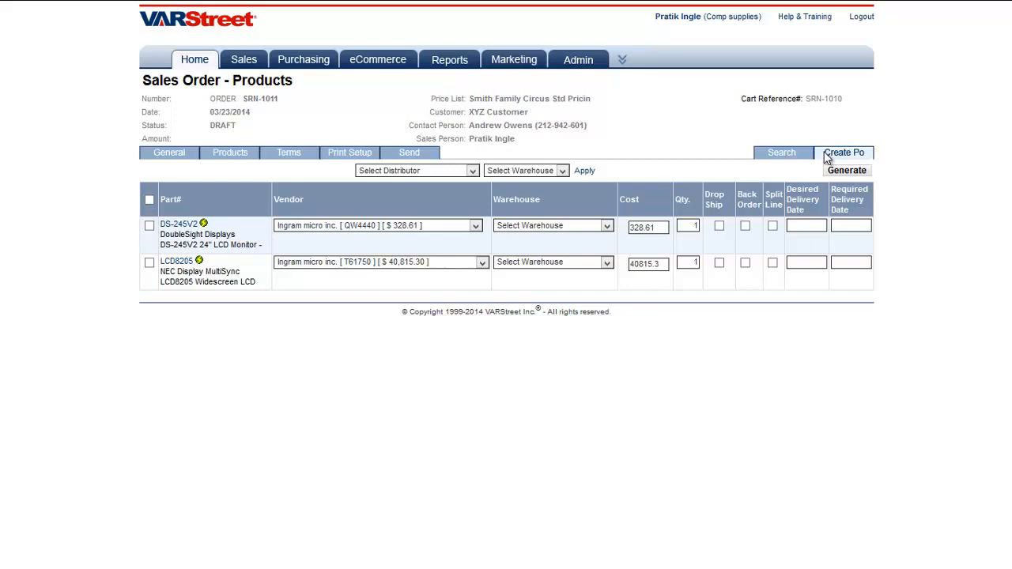
{"action": "left_click", "coordinate": [481, 262]}
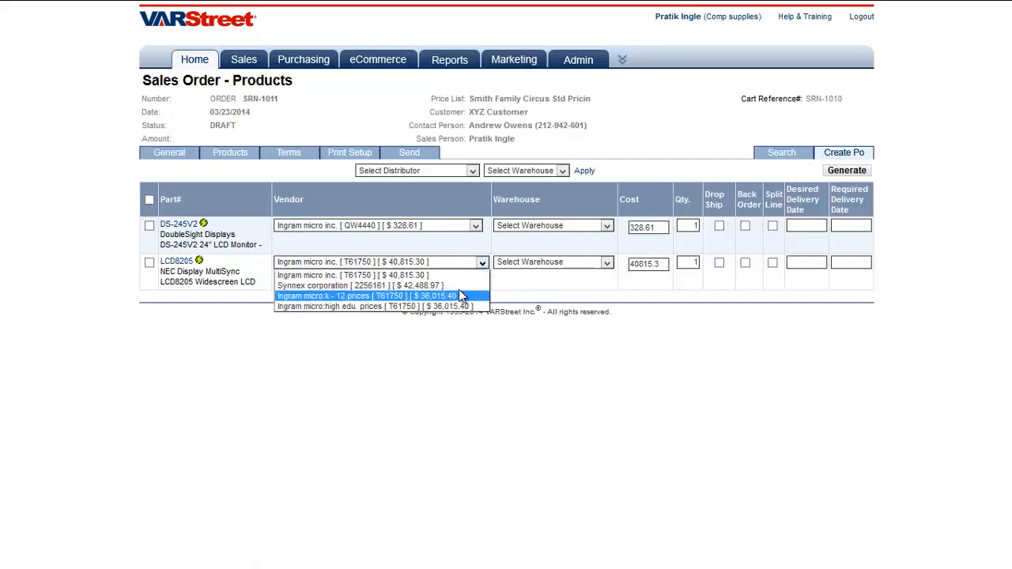
{"action": "left_click", "coordinate": [457, 286]}
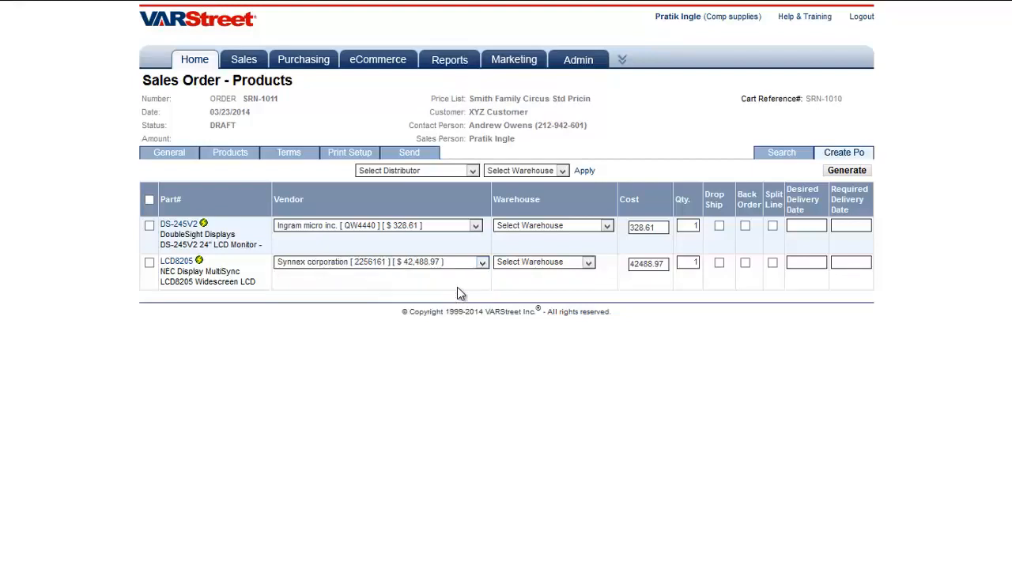
{"action": "left_click", "coordinate": [483, 264]}
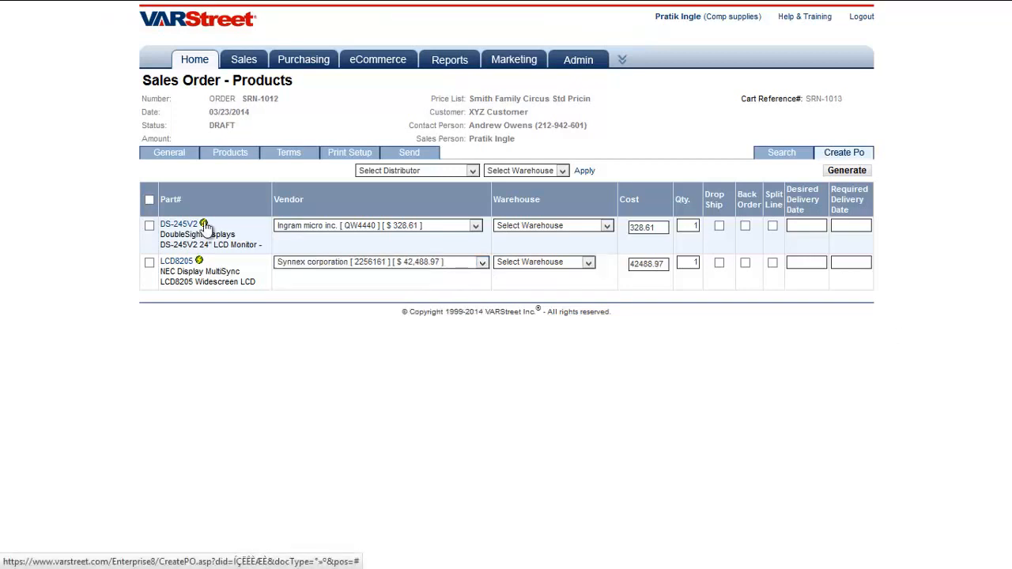
{"action": "left_click", "coordinate": [204, 225]}
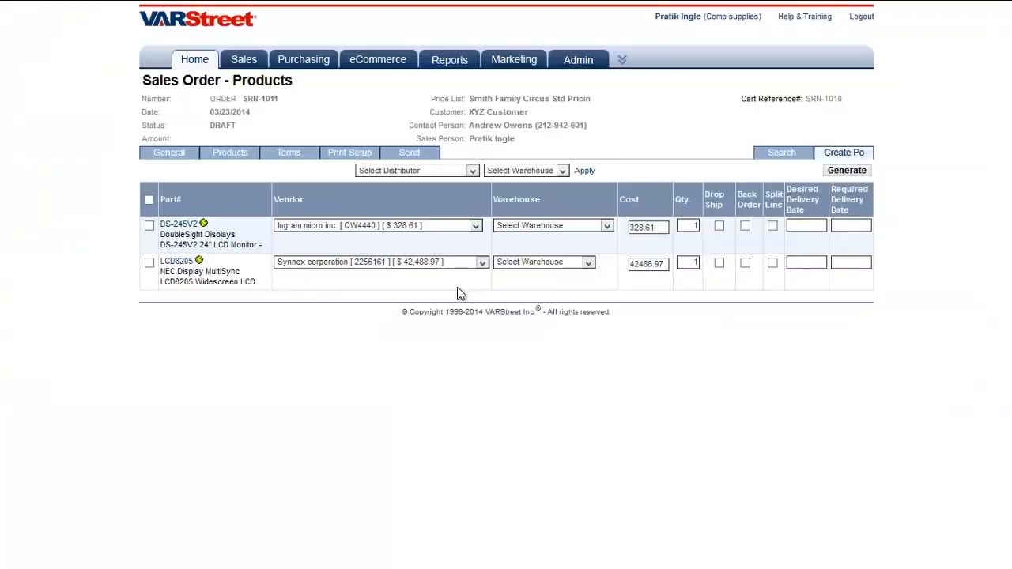
- Mark both order lines as Drop Ship, then generate and save the purchase orders for all items
{"action": "left_click", "coordinate": [719, 226]}
{"action": "left_click", "coordinate": [718, 262]}
{"action": "left_click", "coordinate": [150, 199]}
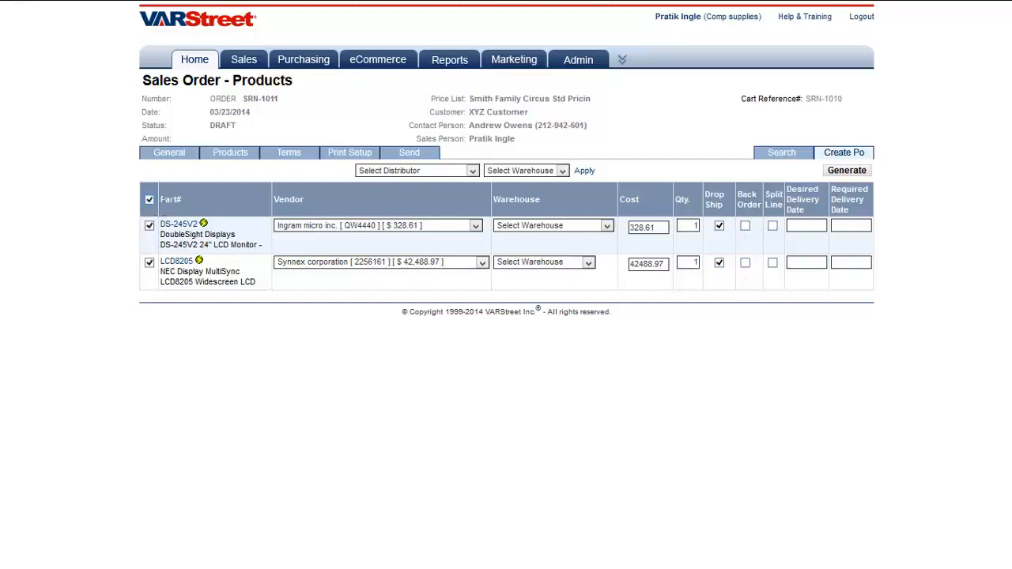
{"action": "left_click", "coordinate": [847, 172]}
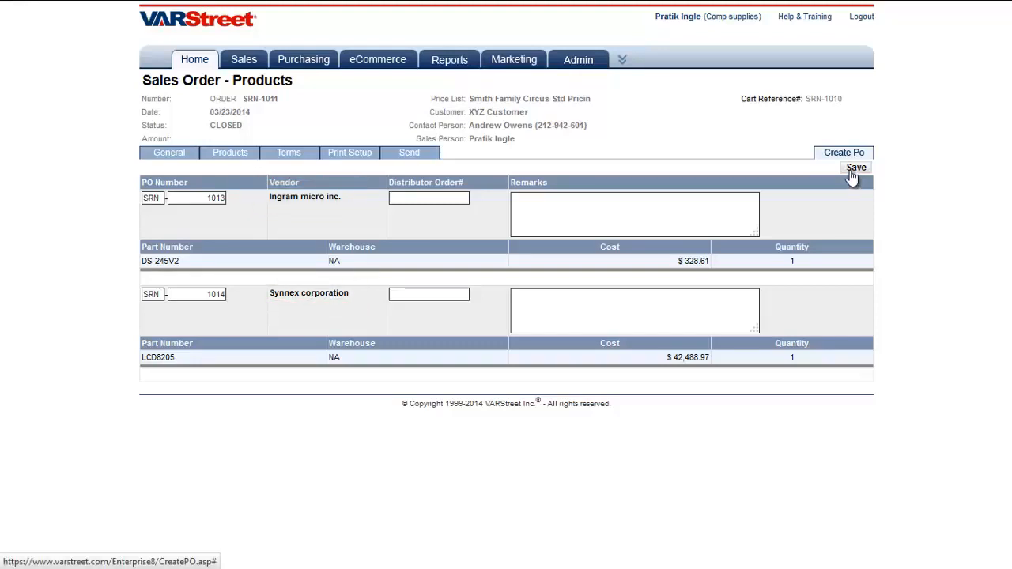
{"action": "left_click", "coordinate": [851, 170]}
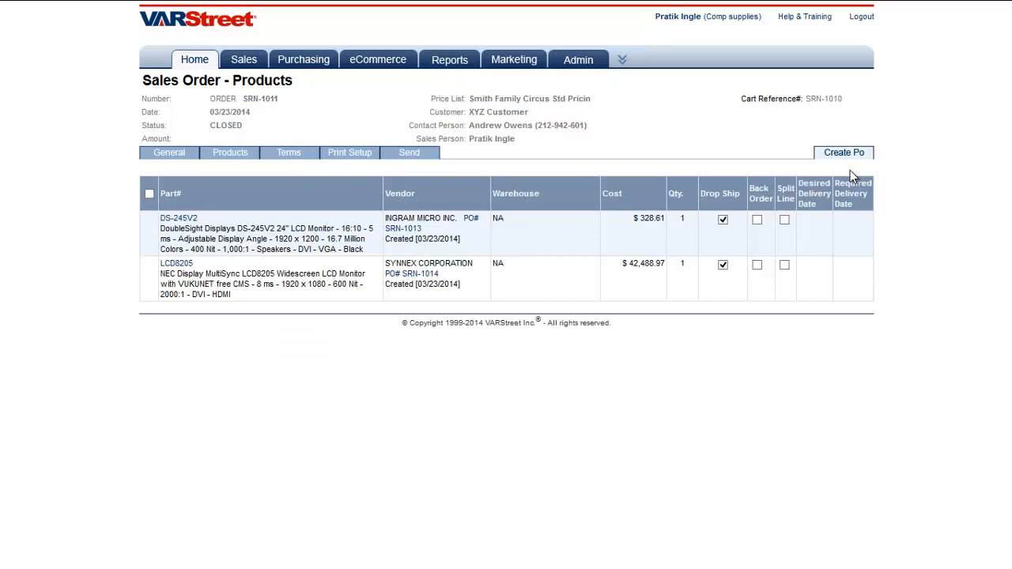
- Open the Ingram Micro purchase order for DS-245V2 and show its sending options
{"action": "left_click", "coordinate": [470, 219]}
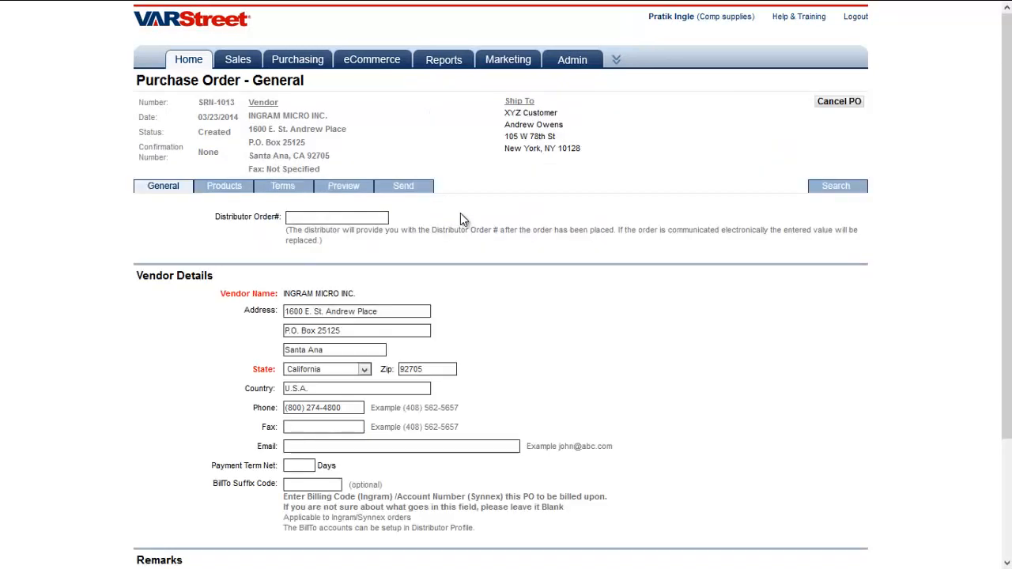
{"action": "left_click", "coordinate": [413, 189]}
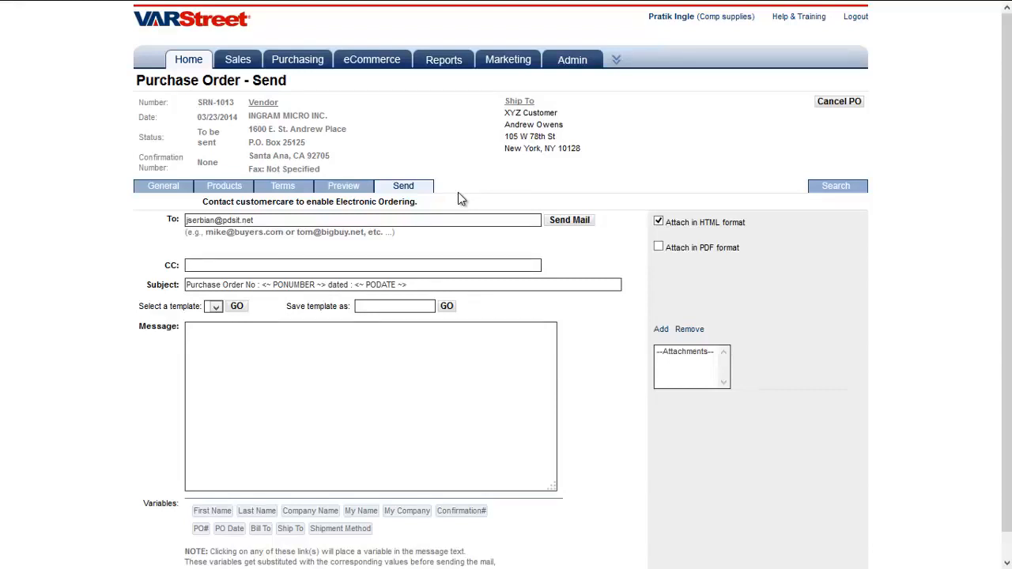
- E-mail the Ingram Micro purchase order to the vendor and open the combined list of quotes, sales orders and purchase orders
{"action": "left_click", "coordinate": [569, 220]}
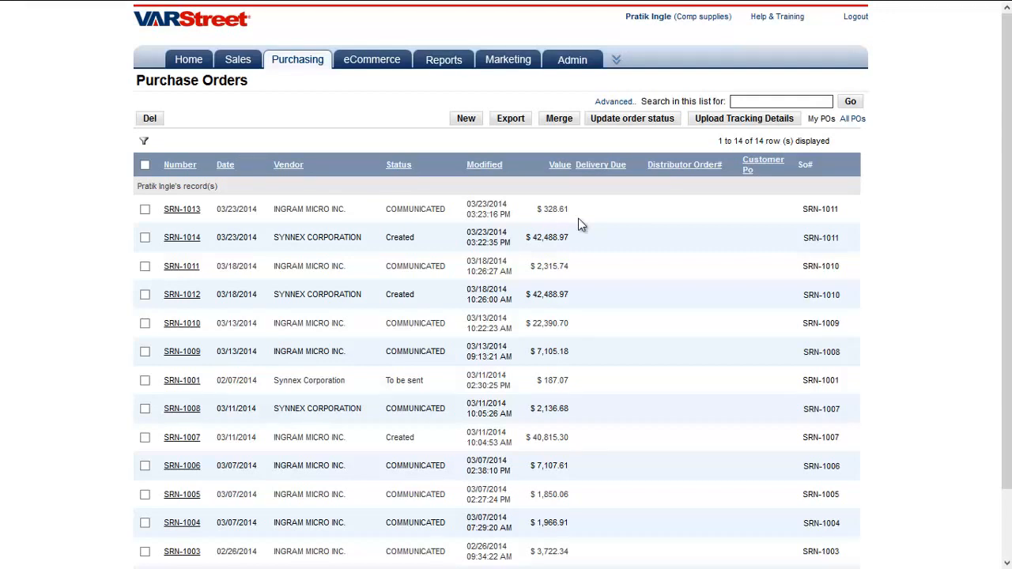
{"action": "mouse_move", "coordinate": [179, 63]}
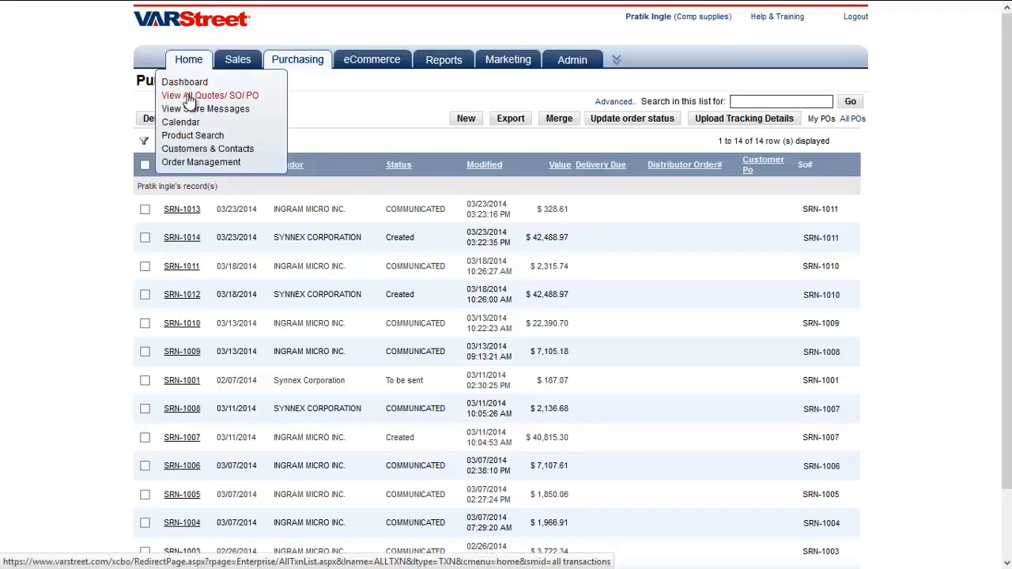
{"action": "left_click", "coordinate": [188, 97]}
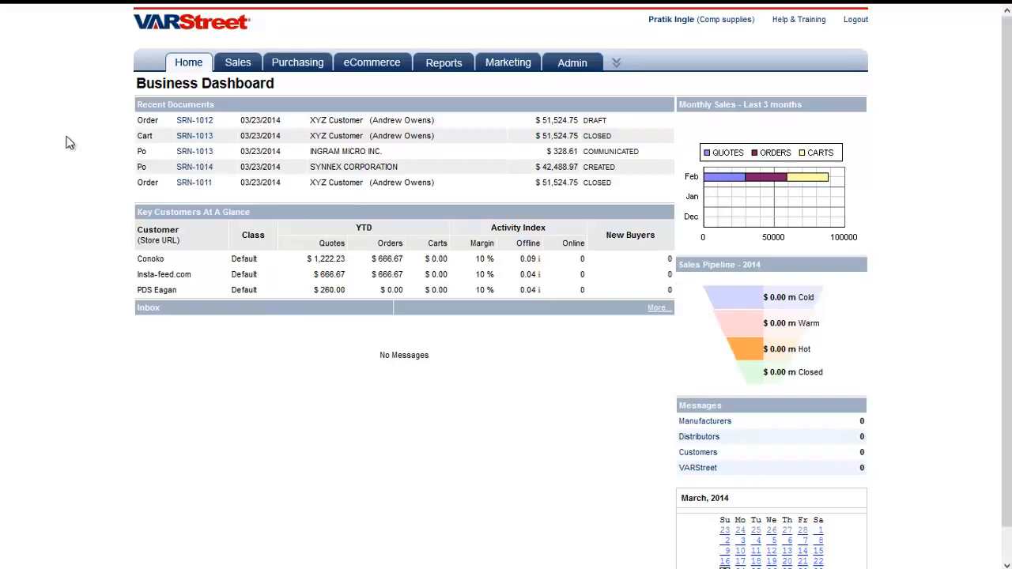
- Create a new sales quote for the existing customer Conoko and continue to its products
{"action": "mouse_move", "coordinate": [256, 68]}
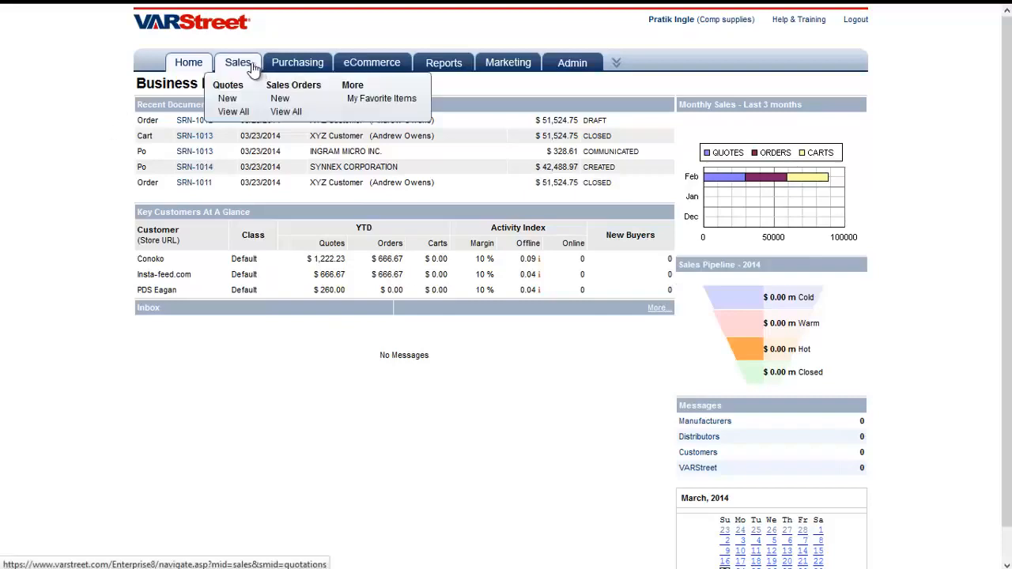
{"action": "left_click", "coordinate": [228, 98]}
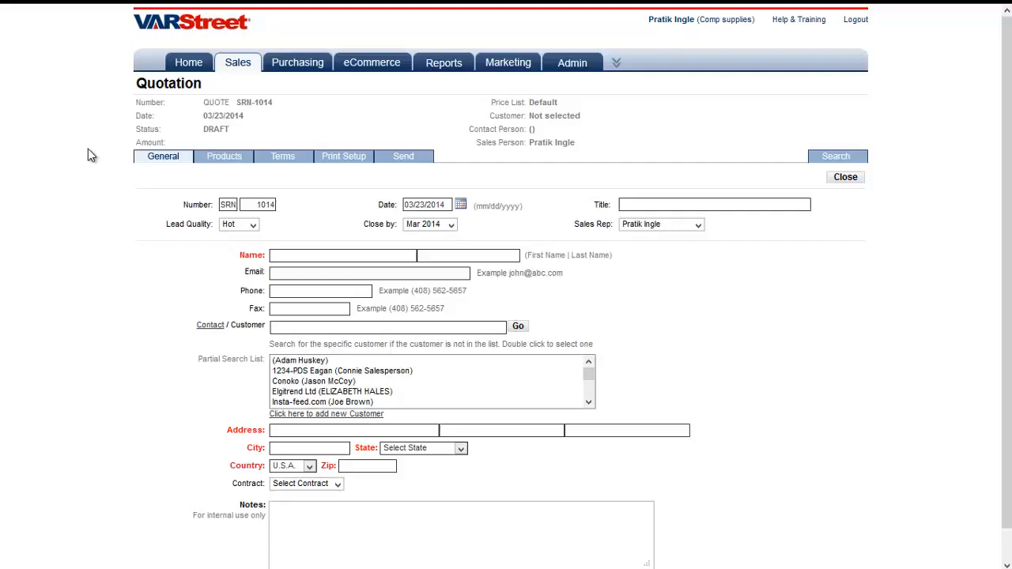
{"action": "double_click", "coordinate": [313, 382]}
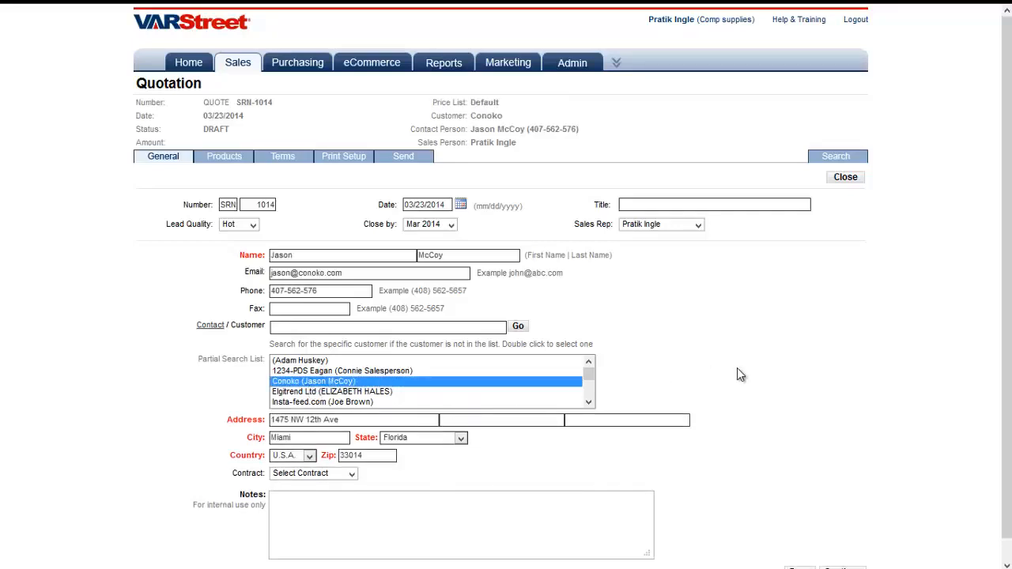
{"action": "scroll", "coordinate": [757, 366], "scroll_direction": "down", "scroll_amount": 1}
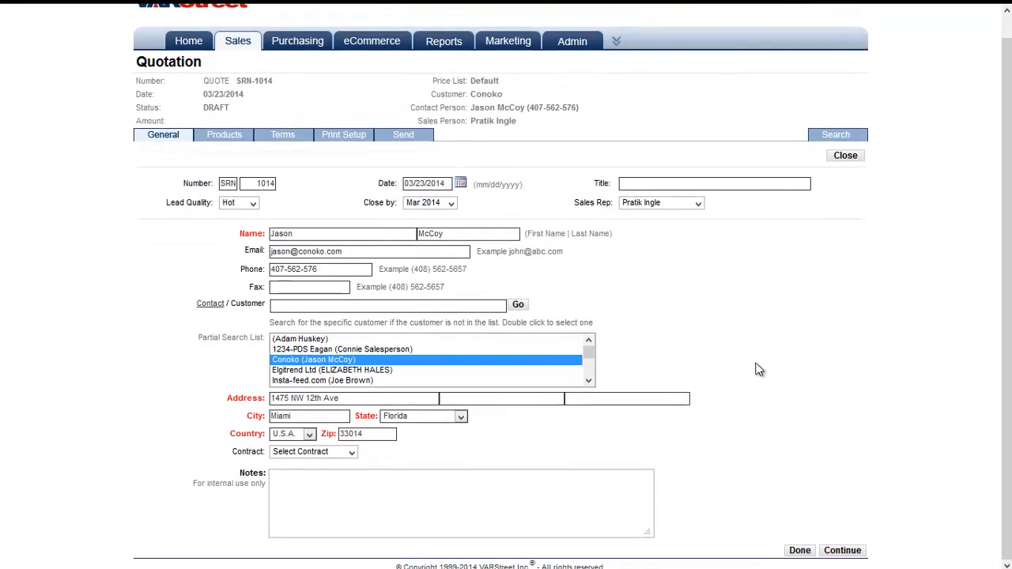
{"action": "left_click", "coordinate": [840, 551]}
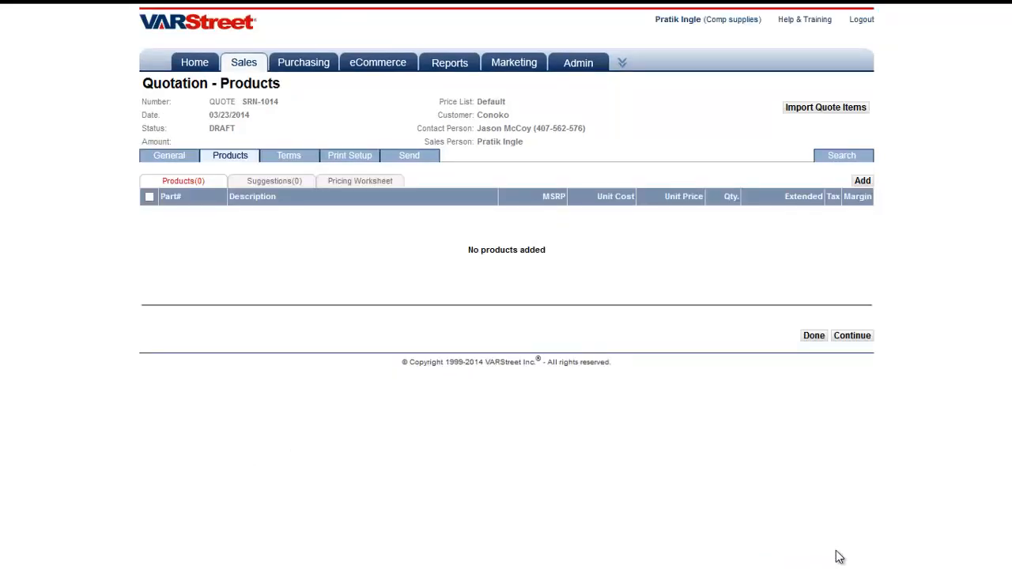
- Search the VARStreet catalog for in-stock products matching the keyword monitors
{"action": "left_click", "coordinate": [834, 164]}
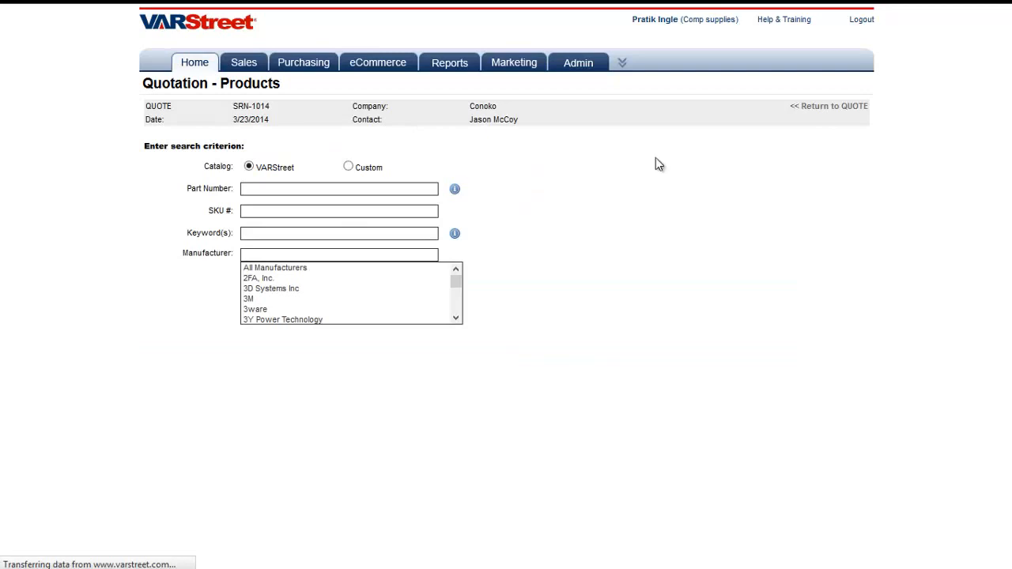
{"action": "left_click", "coordinate": [353, 231]}
{"action": "type", "text": "monitors"}
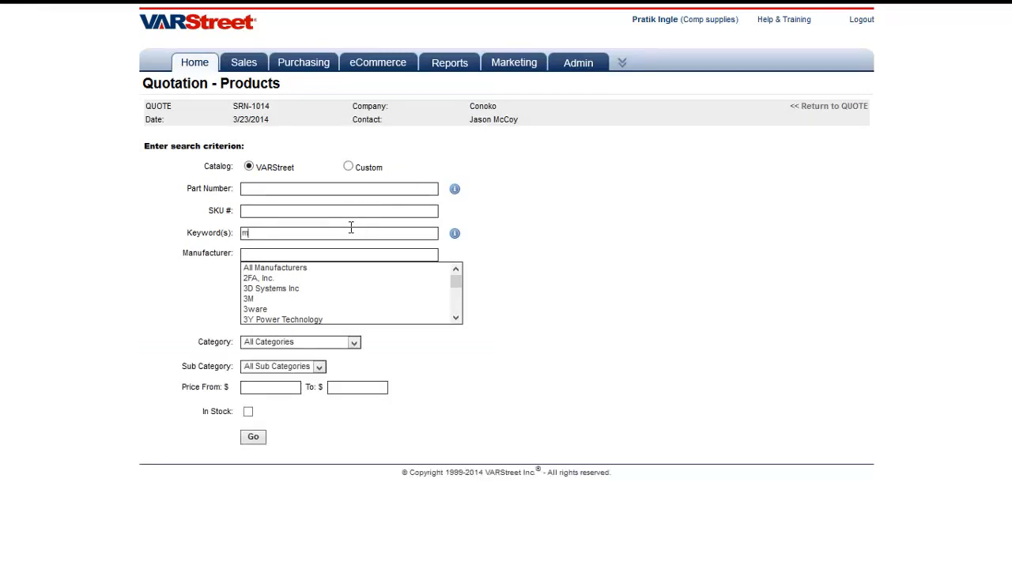
{"action": "left_click", "coordinate": [248, 411]}
{"action": "left_click", "coordinate": [253, 437]}
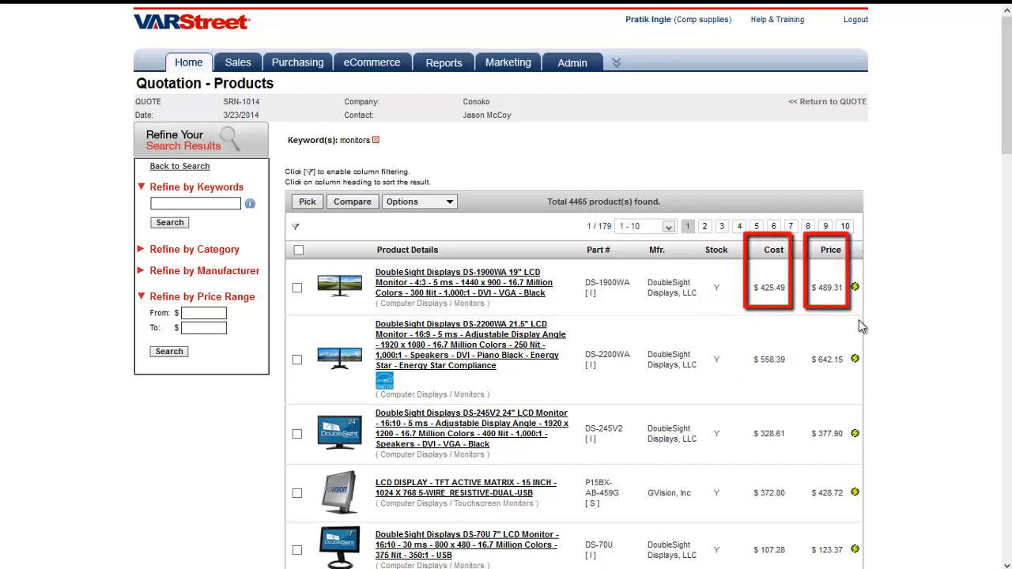
- Check real-time price and availability for DS-245V2, and add the DS-245V2 and LCD8205 monitors to the quote
{"action": "left_click", "coordinate": [855, 437]}
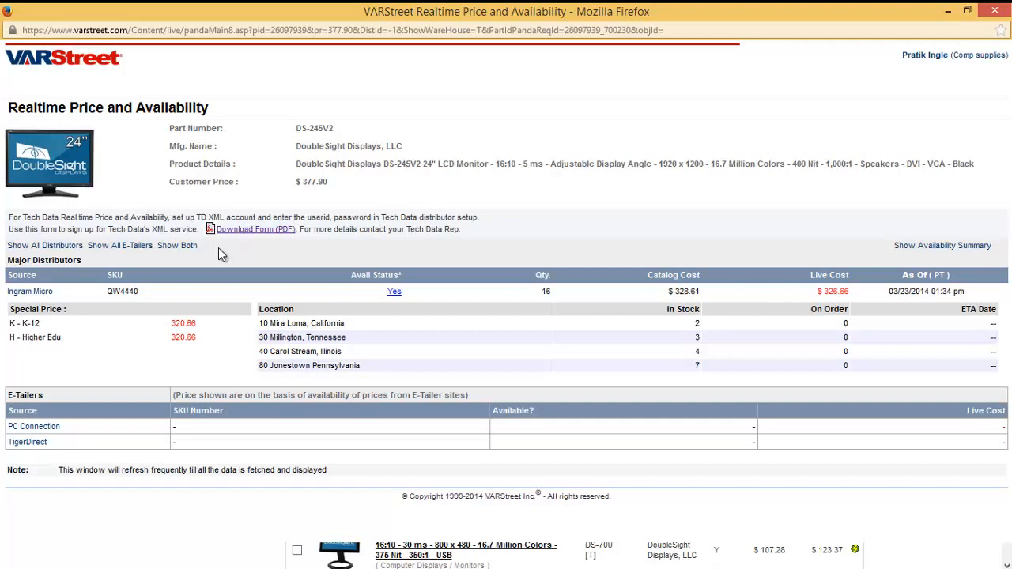
{"action": "left_click", "coordinate": [994, 11]}
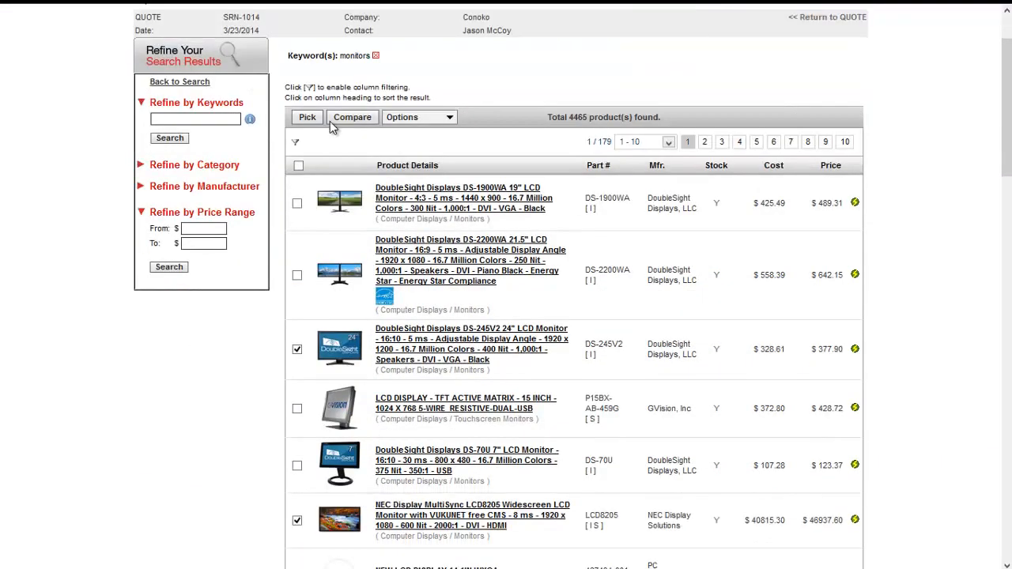
{"action": "left_click", "coordinate": [348, 123]}
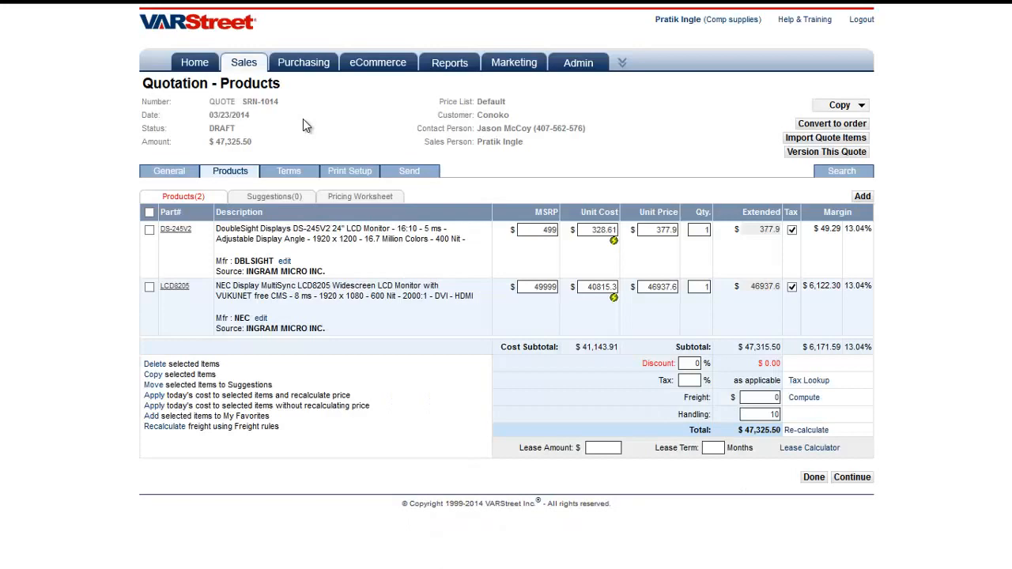
- Add custom item 223, Service charge for monitor installation, with quantity 1, MSRP $700, cost $600 and 10% margin
{"action": "left_click", "coordinate": [792, 138]}
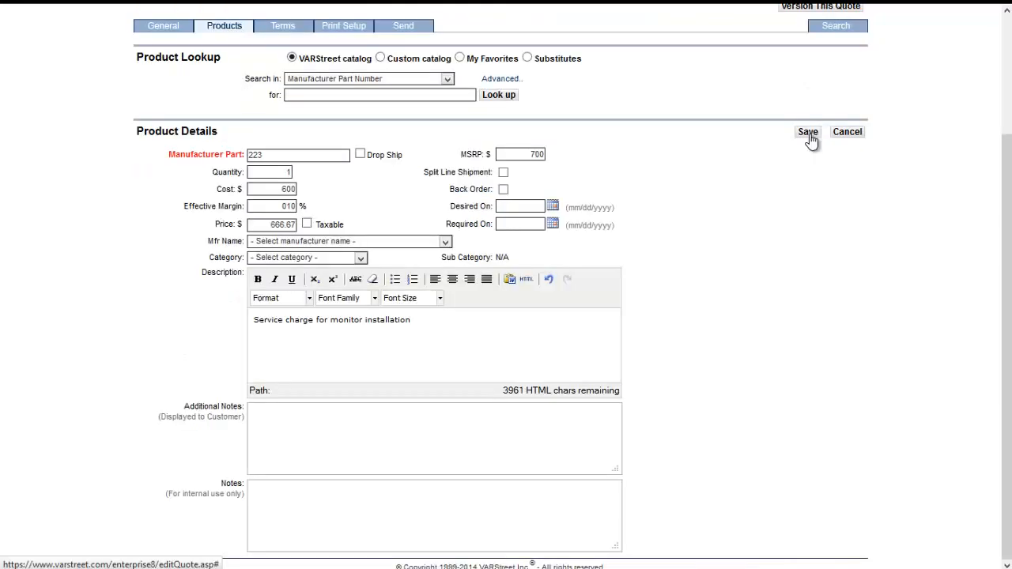
{"action": "left_click", "coordinate": [808, 134]}
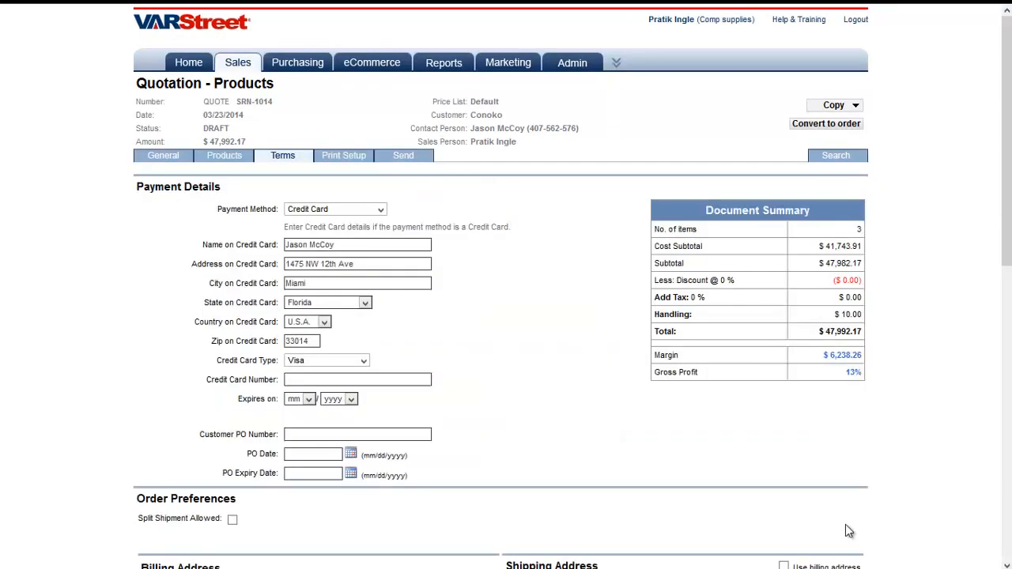
- Set the quote's payment method to Credit Card, enter Sample Terms test 123 as terms and conditions, and continue to print setup
{"action": "left_click", "coordinate": [338, 208]}
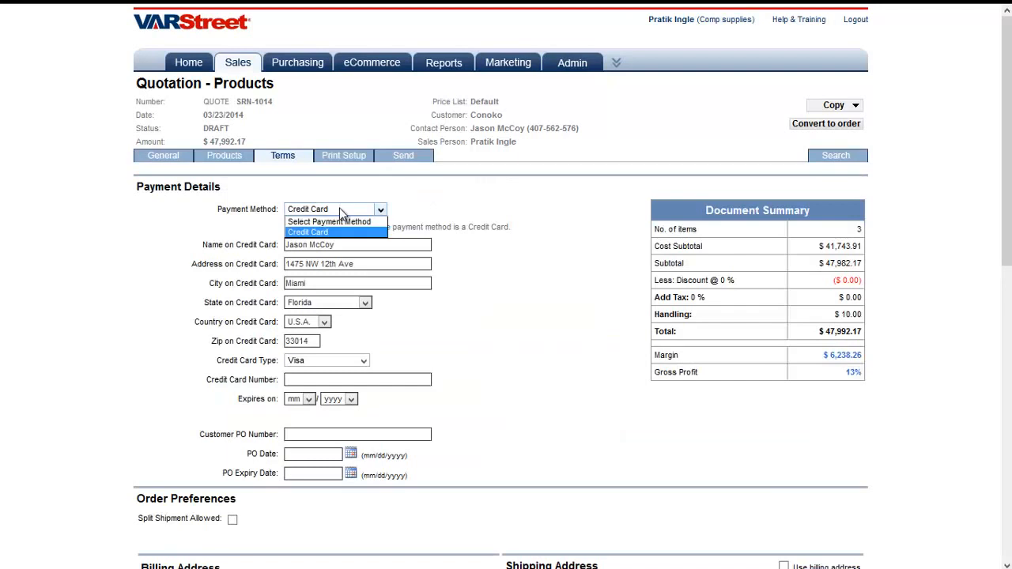
{"action": "left_click", "coordinate": [339, 231]}
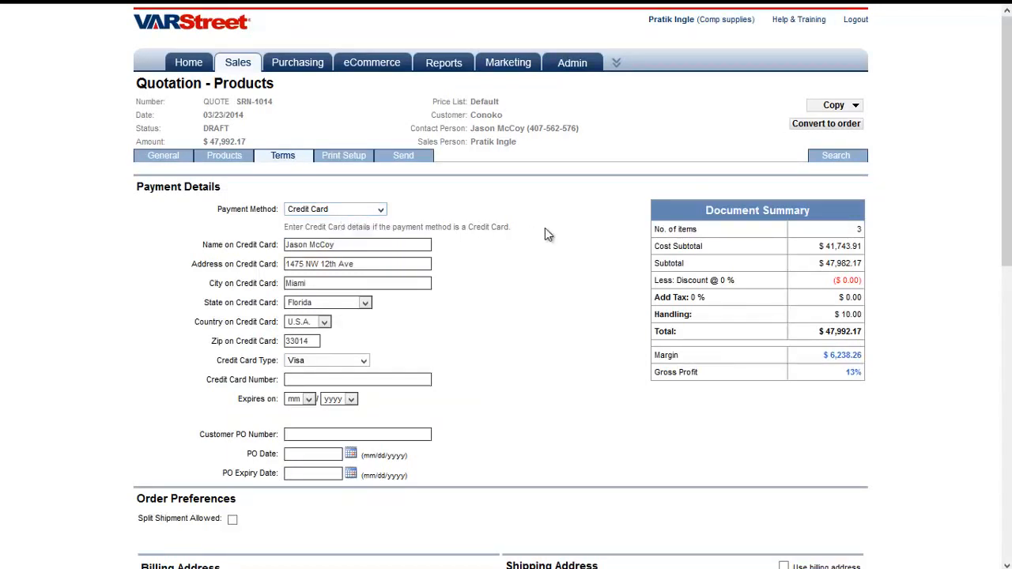
{"action": "scroll", "coordinate": [493, 291], "scroll_direction": "down", "scroll_amount": 4}
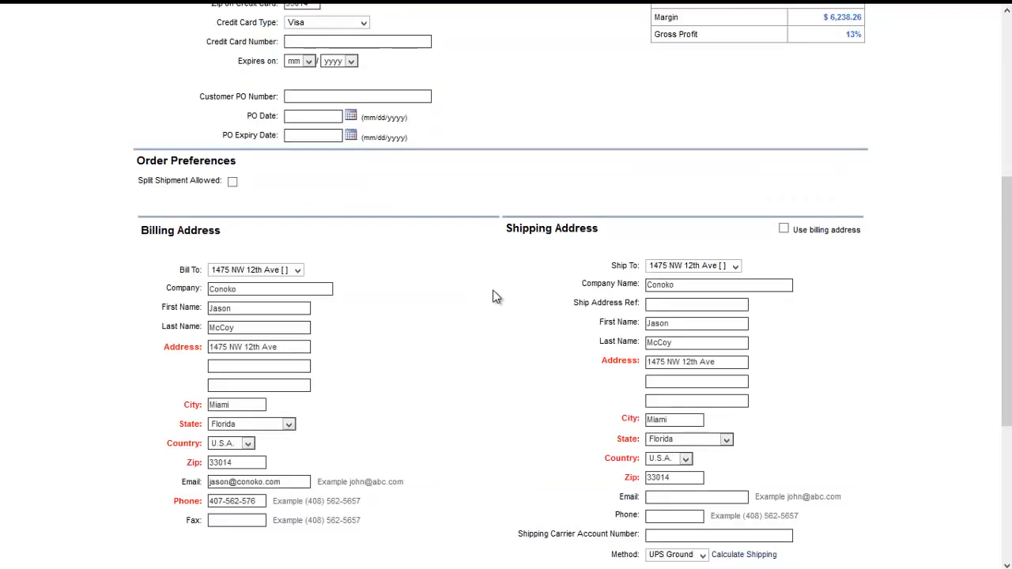
{"action": "scroll", "coordinate": [492, 296], "scroll_direction": "down", "scroll_amount": 4}
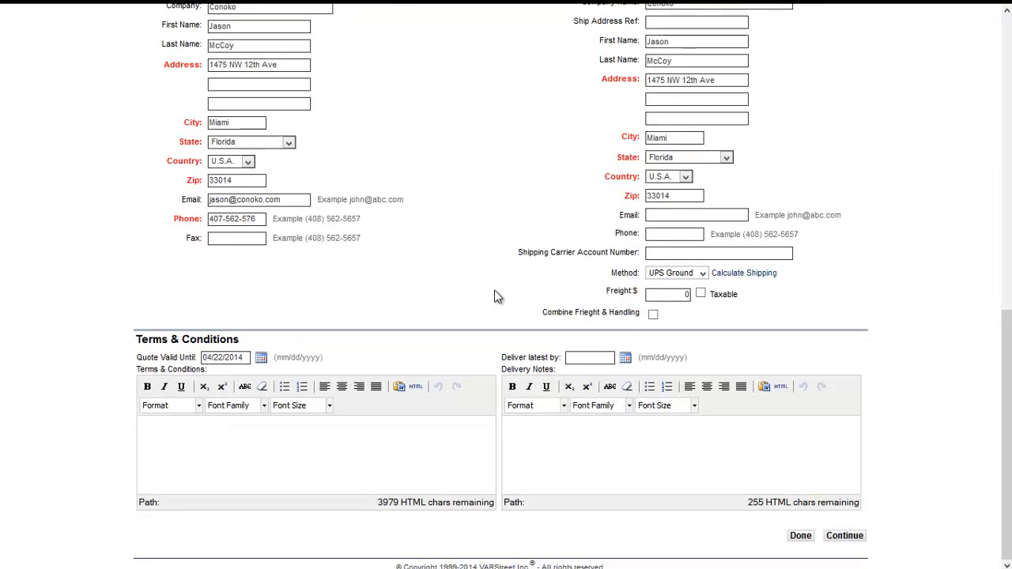
{"action": "type", "text": "Sample Terms text 123"}
{"action": "left_click", "coordinate": [845, 535]}
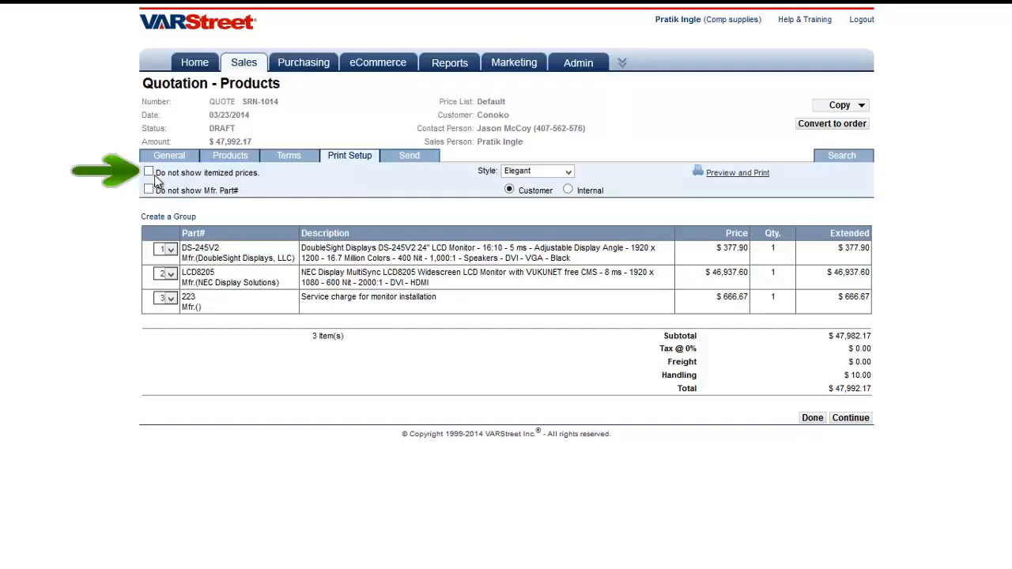
- Hide manufacturer part numbers on the quote printout and group the monitors under Hardware and the service charge under Services
{"action": "left_click", "coordinate": [151, 173]}
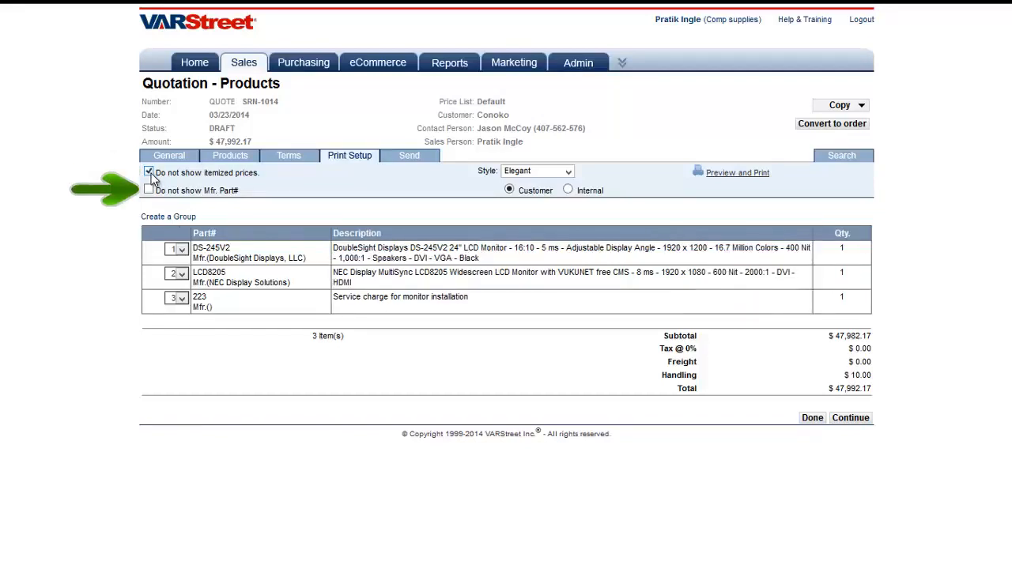
{"action": "left_click", "coordinate": [148, 191]}
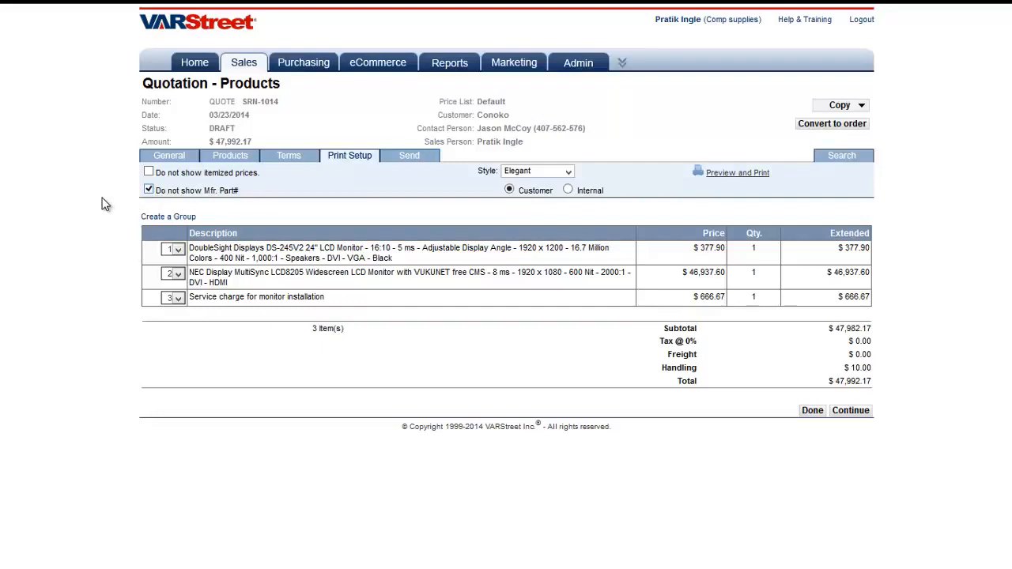
{"action": "left_click", "coordinate": [159, 222]}
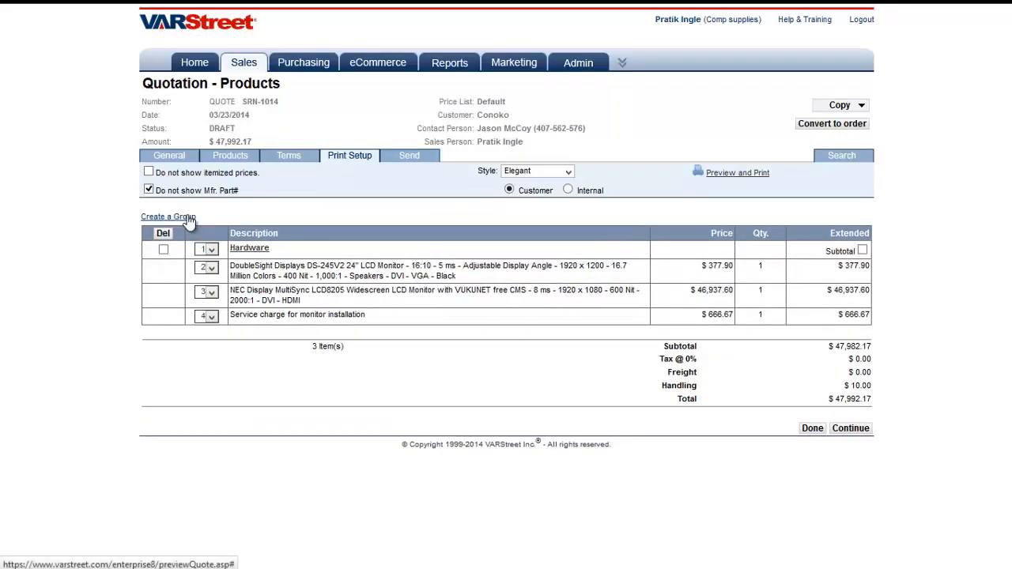
{"action": "left_click", "coordinate": [188, 219]}
{"action": "type", "text": "Services"}
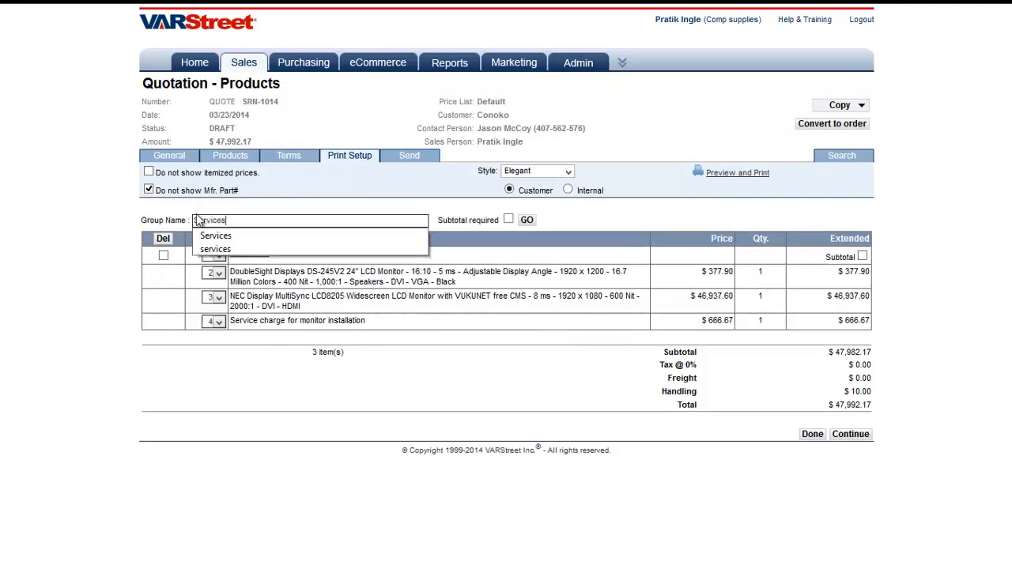
{"action": "left_click", "coordinate": [528, 224]}
{"action": "left_click", "coordinate": [528, 224]}
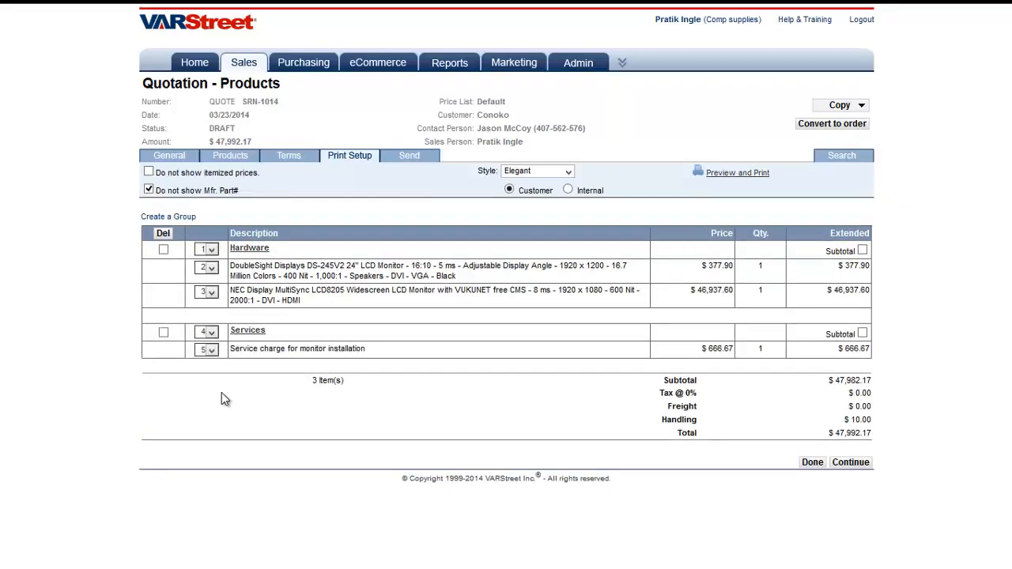
- Preview the customer version of the quote printout at full window size down to its terms, and close it
{"action": "left_click", "coordinate": [727, 175]}
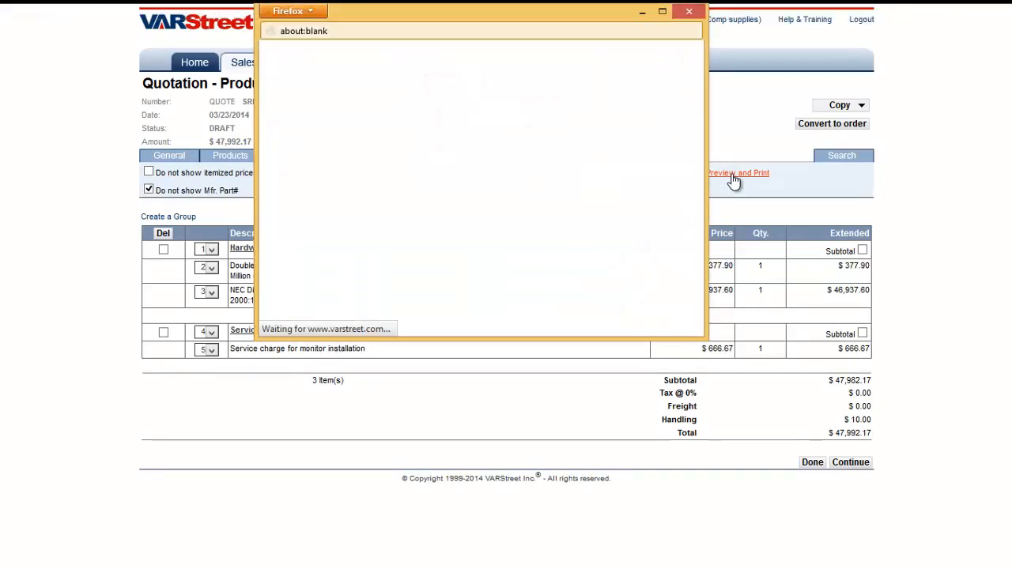
{"action": "left_click", "coordinate": [662, 11]}
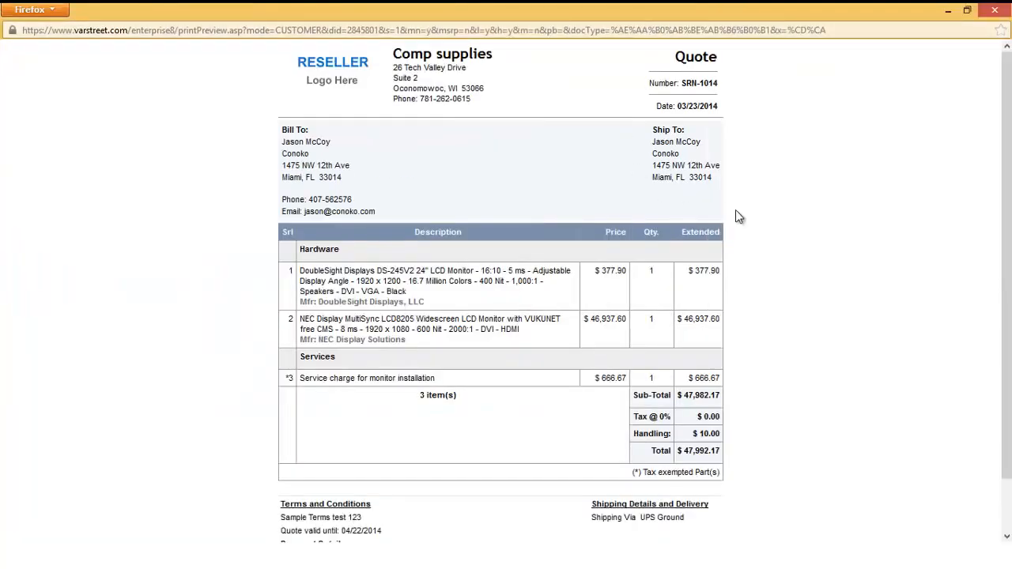
{"action": "scroll", "coordinate": [759, 215], "scroll_direction": "down", "scroll_amount": 2}
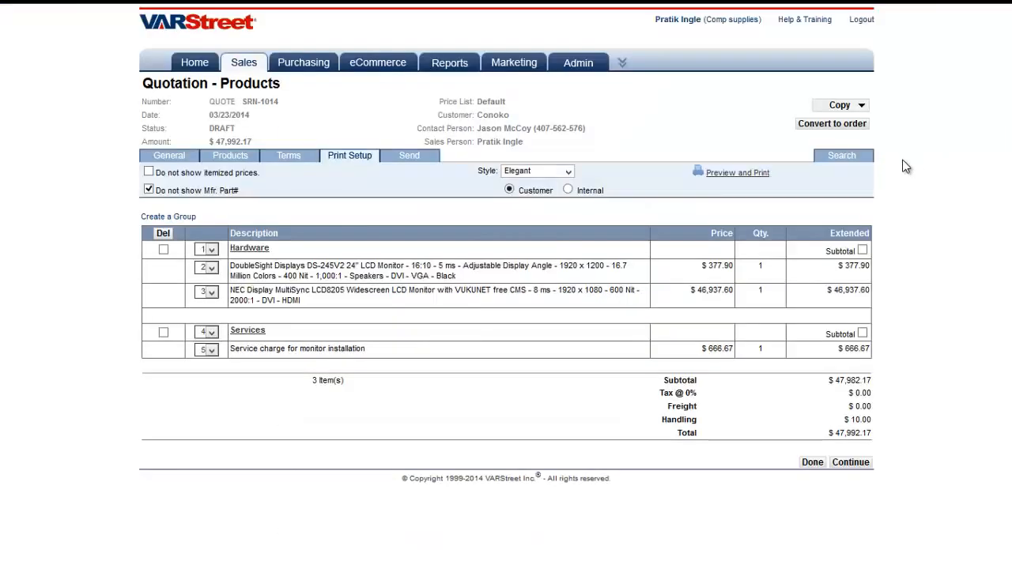
- E-mail the quote to the customer contact with PDF and DOC attachments and HTML in the message, and return to the dashboard
{"action": "left_click", "coordinate": [419, 162]}
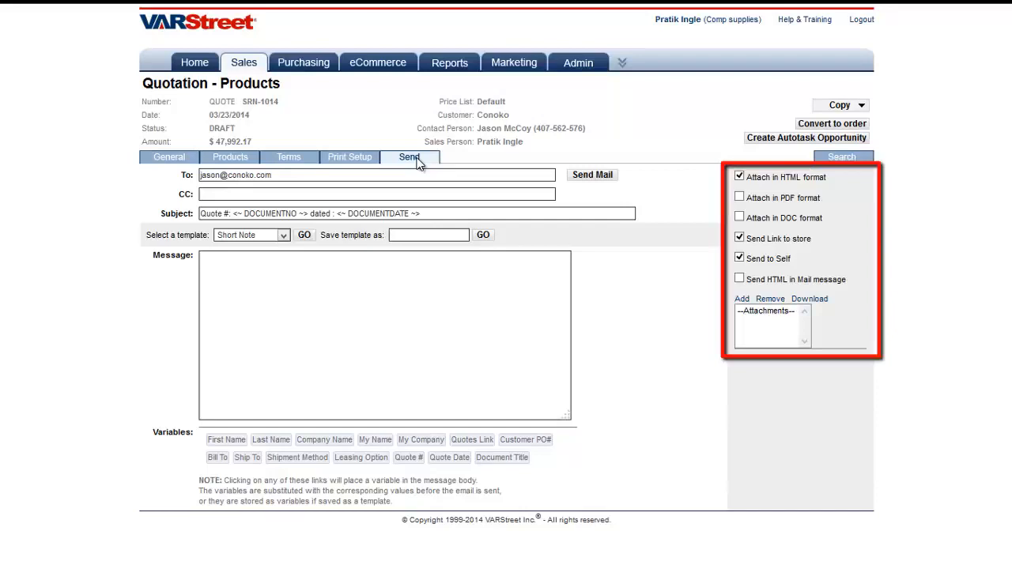
{"action": "left_click", "coordinate": [739, 199]}
{"action": "left_click", "coordinate": [739, 218]}
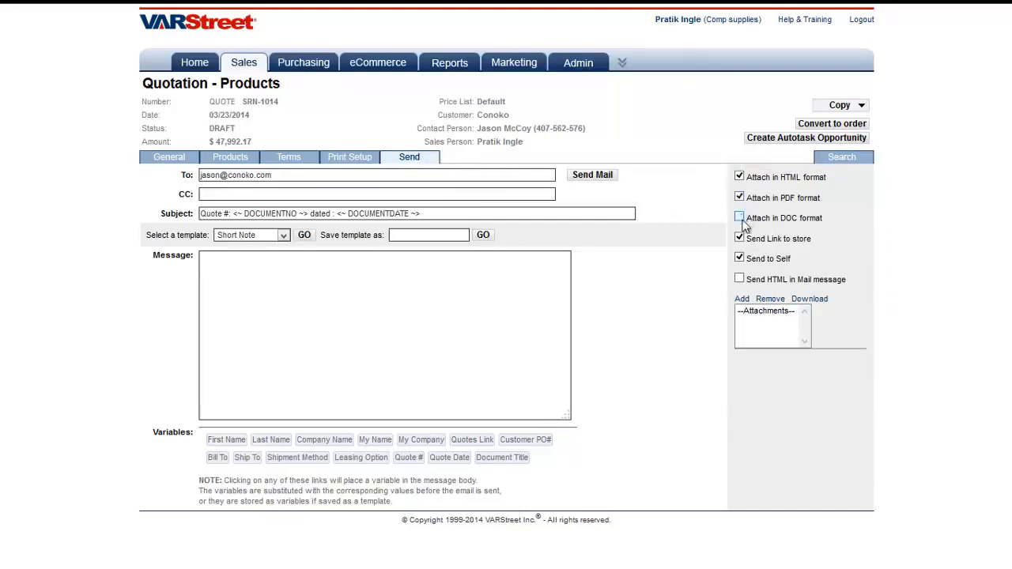
{"action": "left_click", "coordinate": [739, 279]}
{"action": "left_click", "coordinate": [589, 175]}
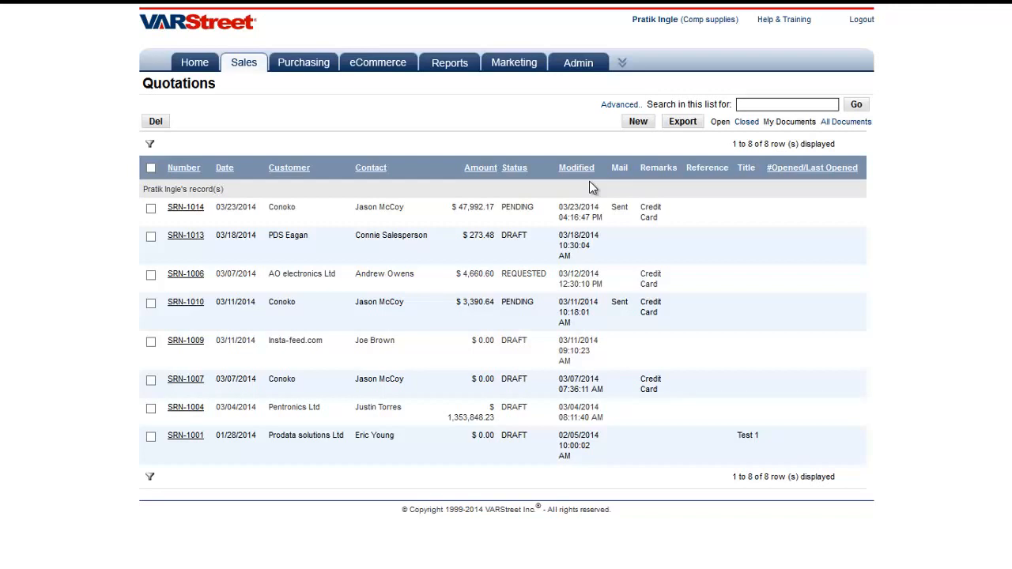
{"action": "mouse_move", "coordinate": [197, 71]}
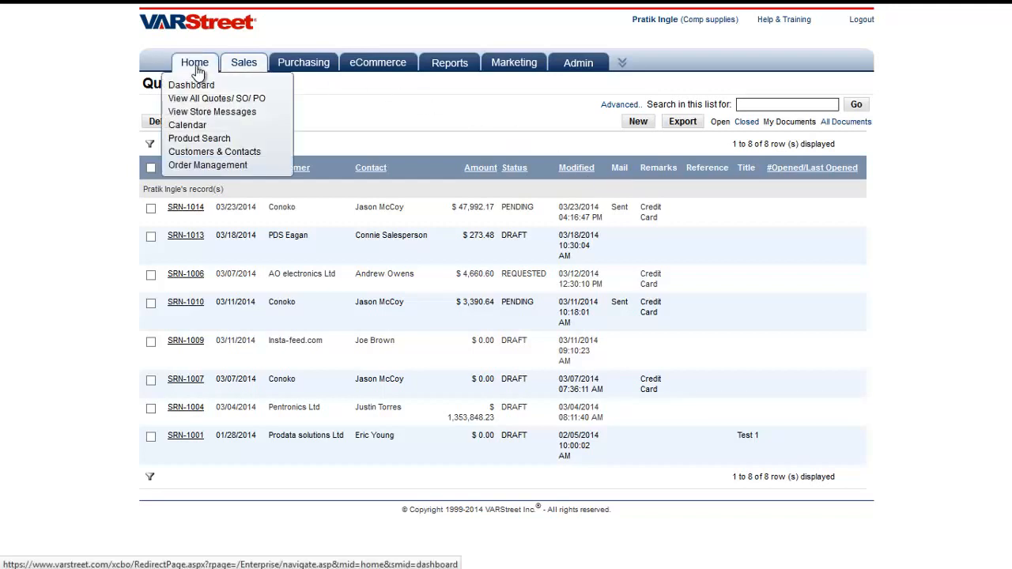
{"action": "left_click", "coordinate": [196, 70]}
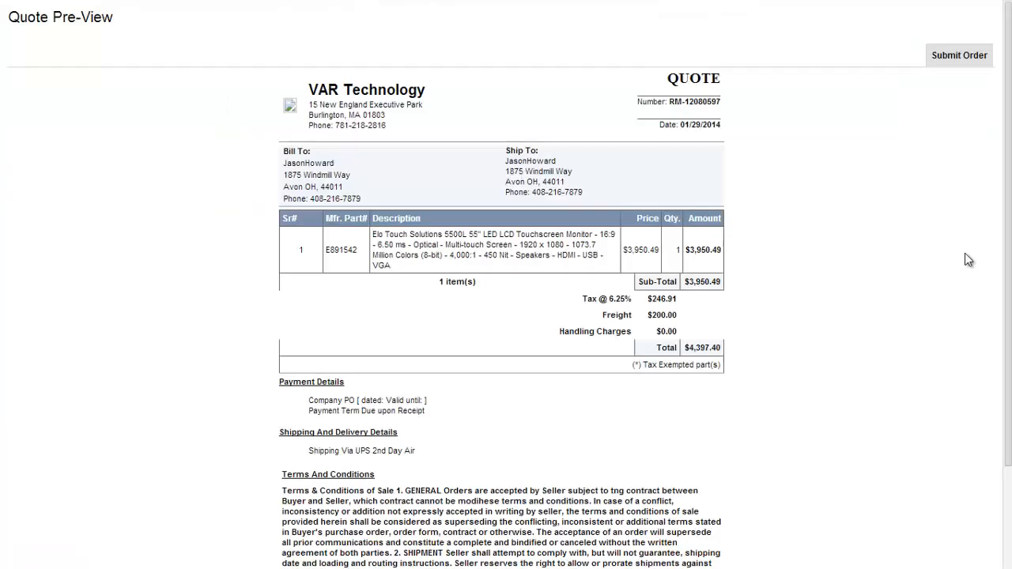
- Review the quote preview for the Elo Touch Solutions 5500L monitor as the customer and submit it as an order
{"action": "scroll", "coordinate": [964, 253], "scroll_direction": "down", "scroll_amount": 2}
{"action": "scroll", "coordinate": [964, 253], "scroll_direction": "up", "scroll_amount": 2}
{"action": "left_click", "coordinate": [959, 57]}
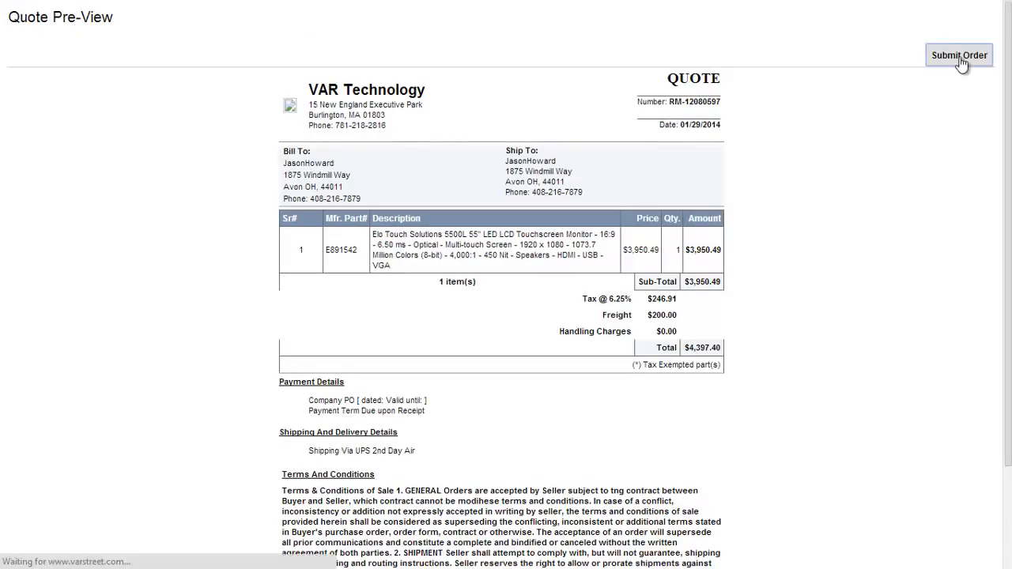